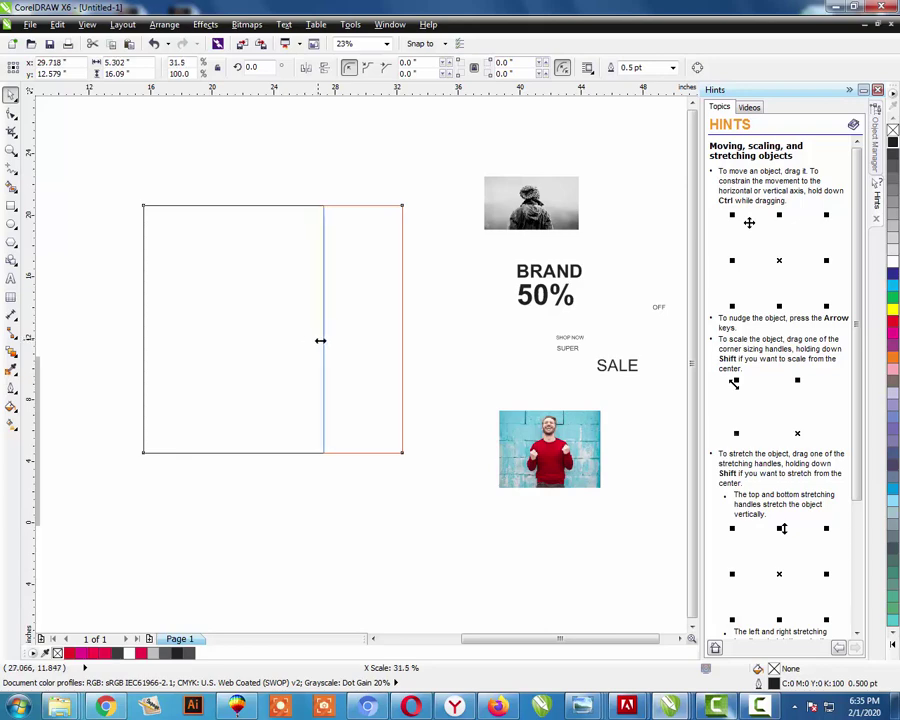
# - Narrow the inner rectangle into a vertical strip about 5 inches wide along the large rectangle's right side
pyautogui.click(337, 328)
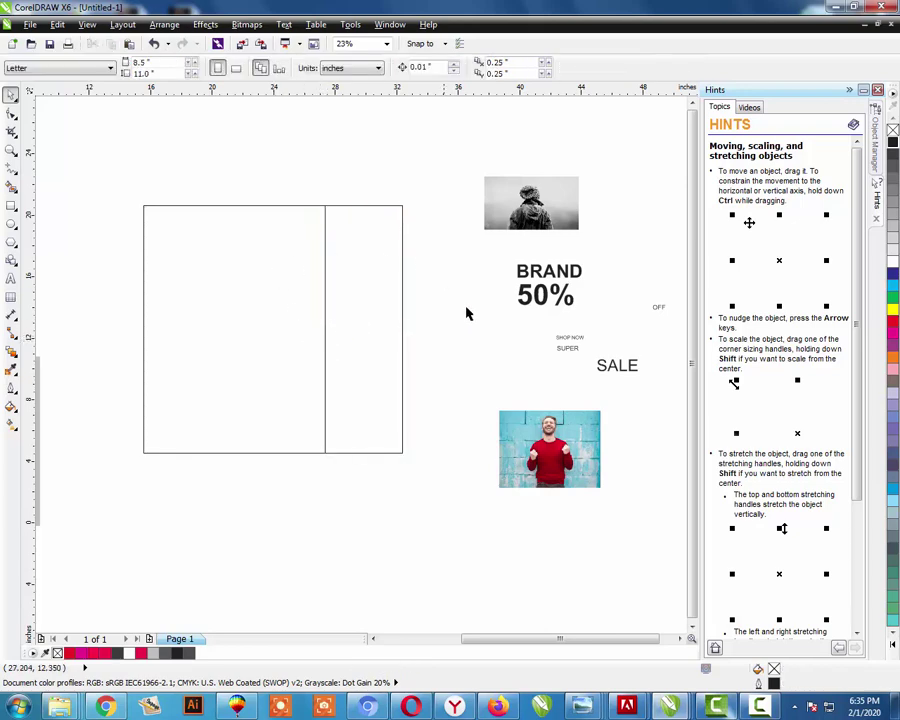
pyautogui.click(13, 226)
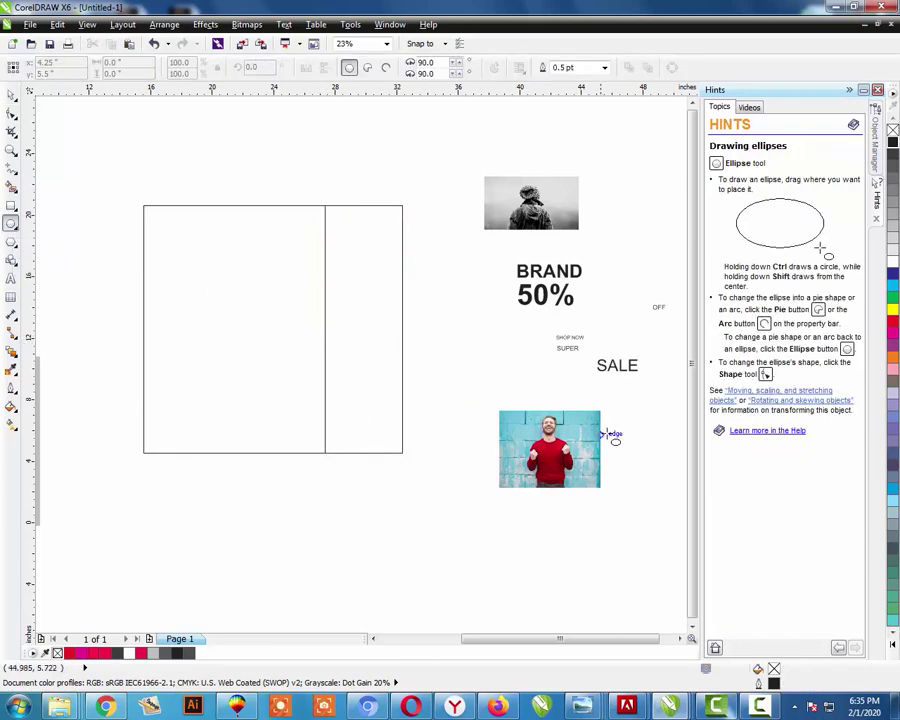
pyautogui.press('z')
pyautogui.press('space')
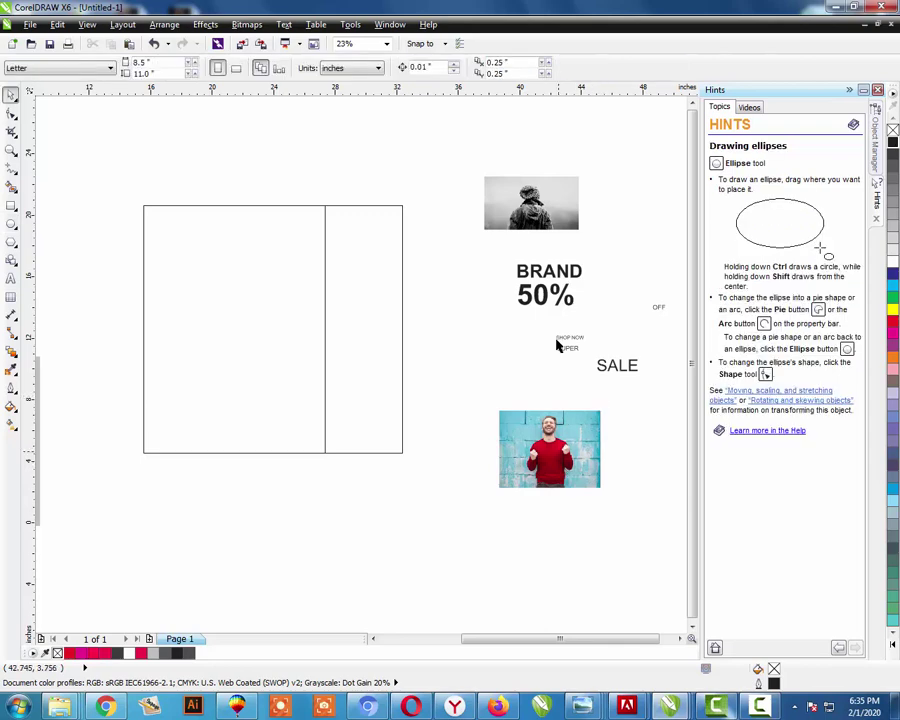
# - Convert the colour photo of the man in the red sweater to a 300 dpi Grayscale (8-bit) bitmap
pyautogui.moveTo(549, 447); pyautogui.dragTo(510, 453)
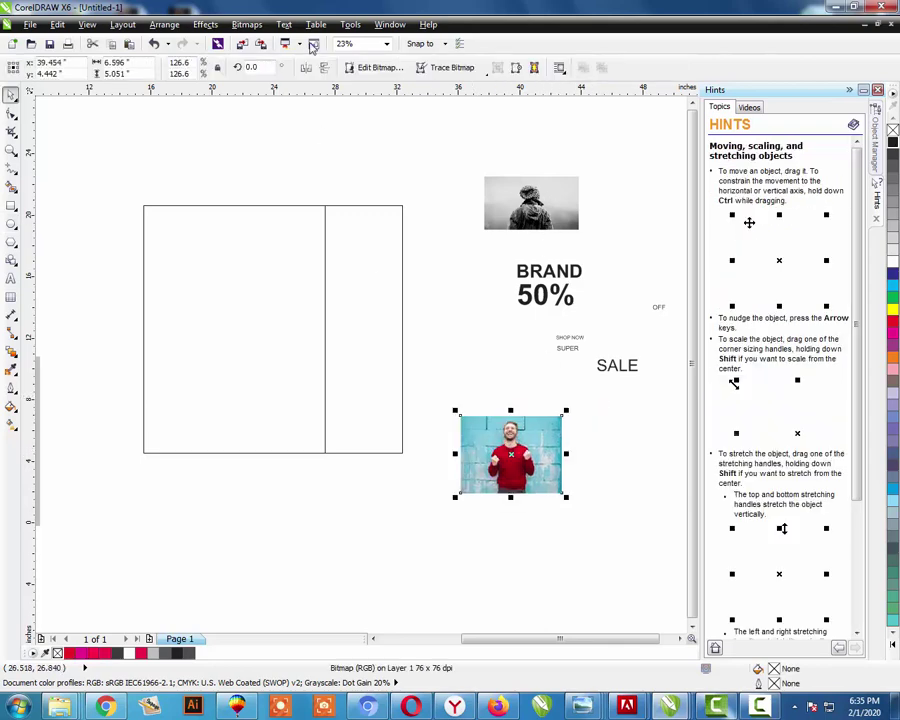
pyautogui.click(247, 24)
pyautogui.click(280, 36)
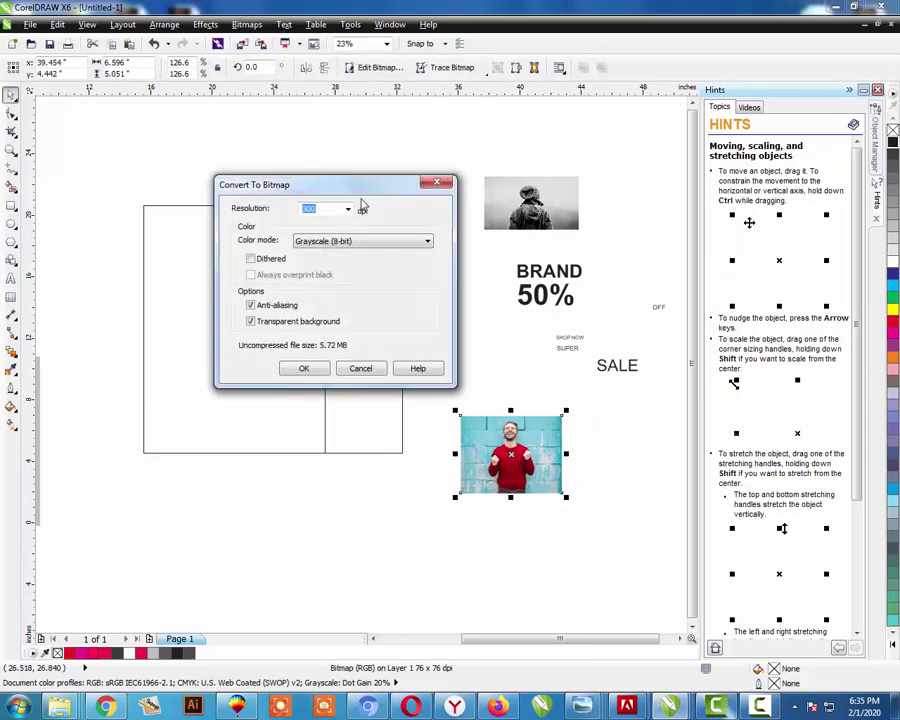
pyautogui.click(369, 250)
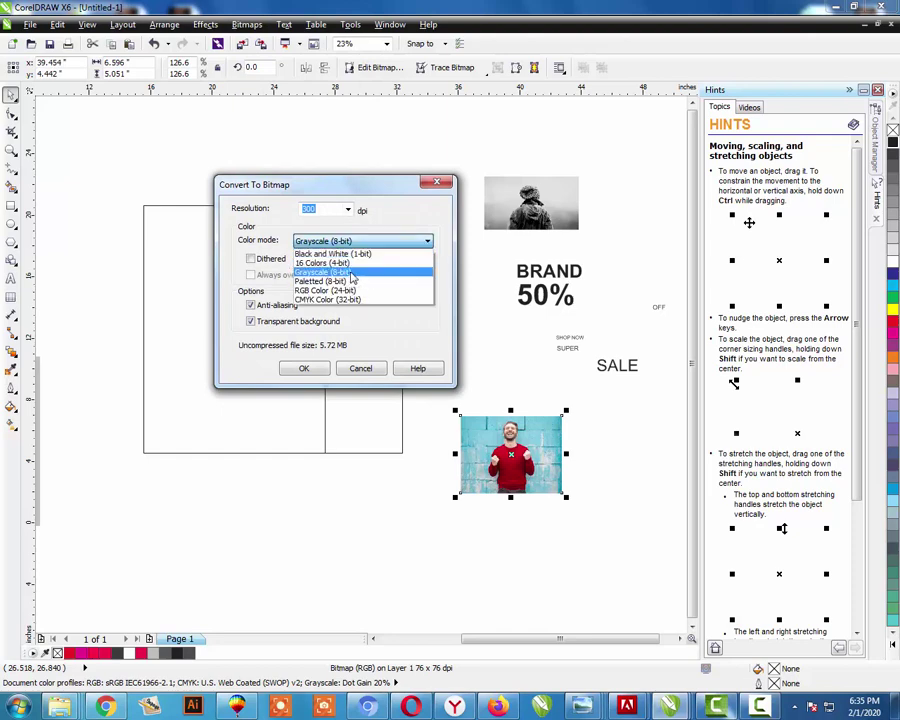
pyautogui.click(350, 274)
pyautogui.click(303, 368)
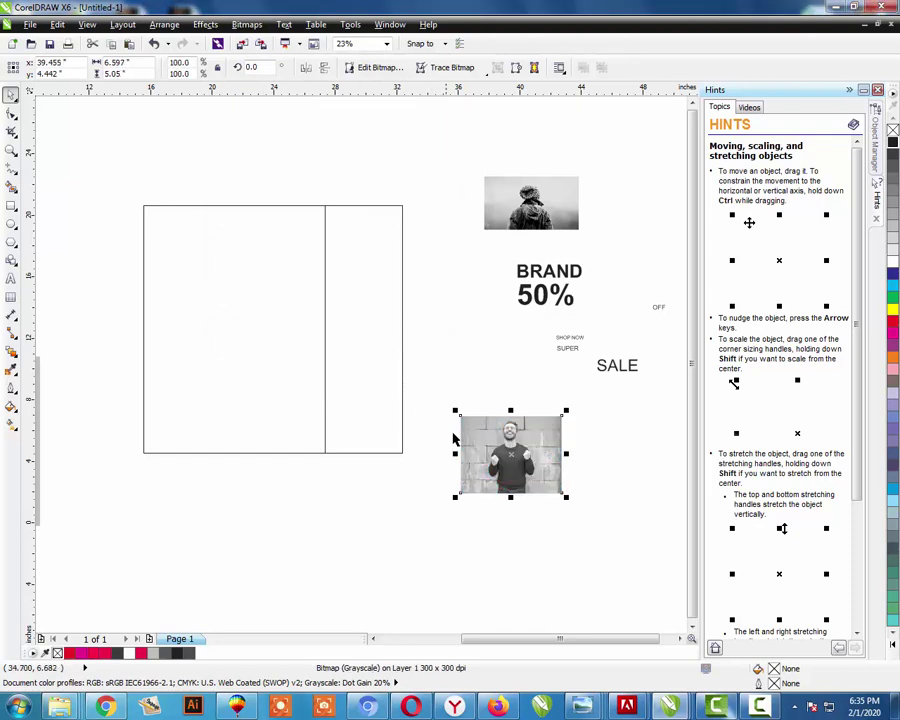
# - Reposition the laughing man's grayscale photo and enlarge it to about 6.9 by 5.3 inches
pyautogui.moveTo(508, 446); pyautogui.dragTo(499, 409)
pyautogui.click(444, 410)
pyautogui.press('z')
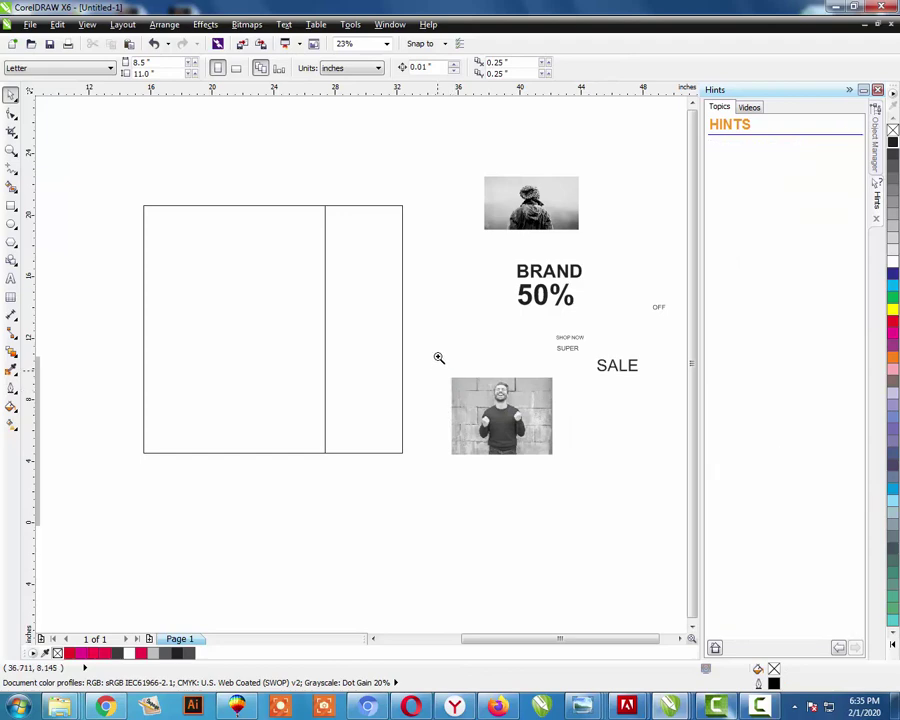
pyautogui.moveTo(434, 355); pyautogui.dragTo(555, 458)
pyautogui.press('space')
pyautogui.click(444, 266)
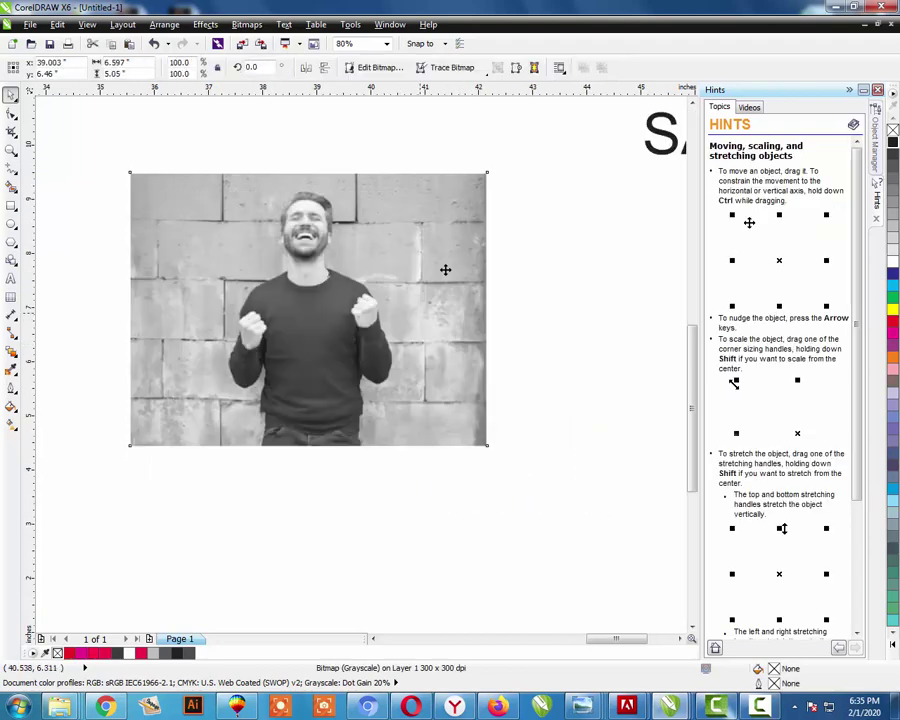
pyautogui.moveTo(444, 266); pyautogui.dragTo(452, 294)
pyautogui.moveTo(498, 197); pyautogui.dragTo(506, 189)
pyautogui.press('Escape')
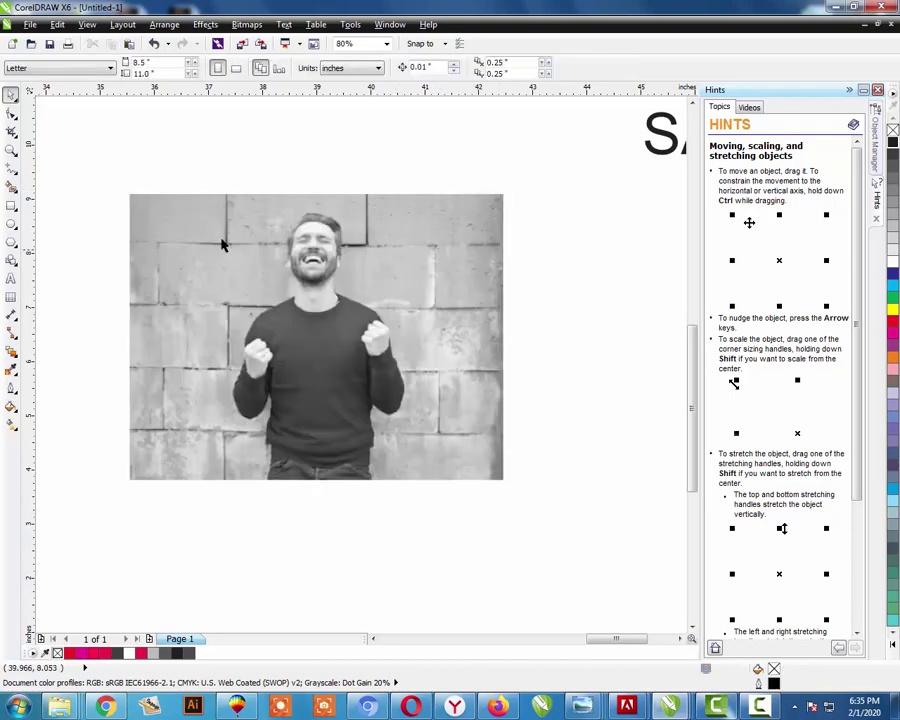
# - Draw a circle about 5 inches across over the laughing man and center it on the photo
pyautogui.click(12, 224)
pyautogui.moveTo(205, 462)
pyautogui.mouseDown()
pyautogui.moveTo(384, 212)
pyautogui.moveTo(422, 217)
pyautogui.moveTo(432, 195)
pyautogui.mouseUp()
pyautogui.press('space')
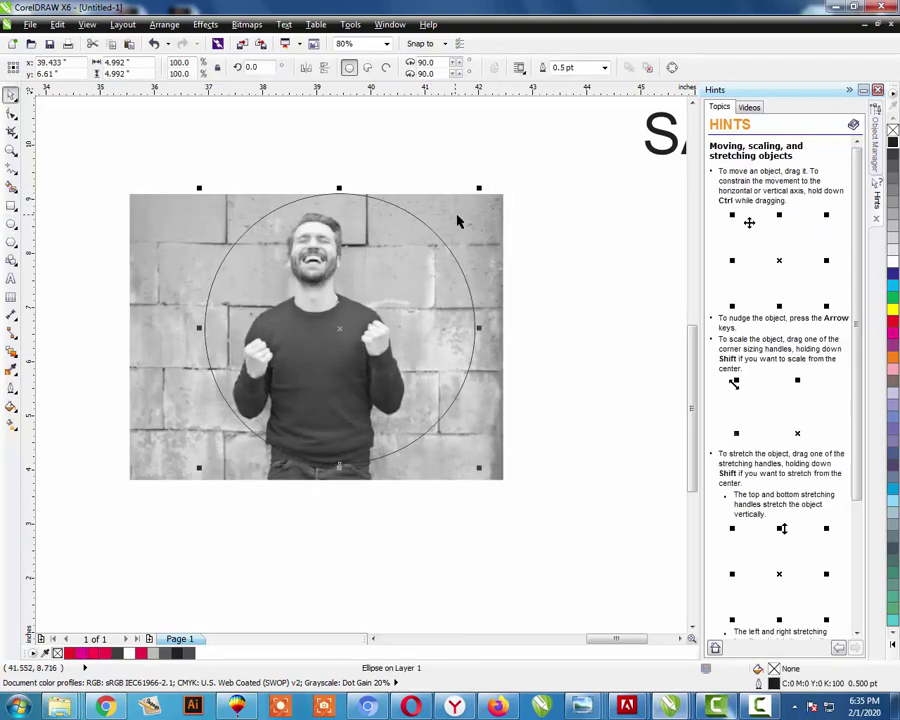
pyautogui.keyDown('shift'); pyautogui.click(483, 222); pyautogui.keyUp('shift')
pyautogui.press('c')
pyautogui.press('e')
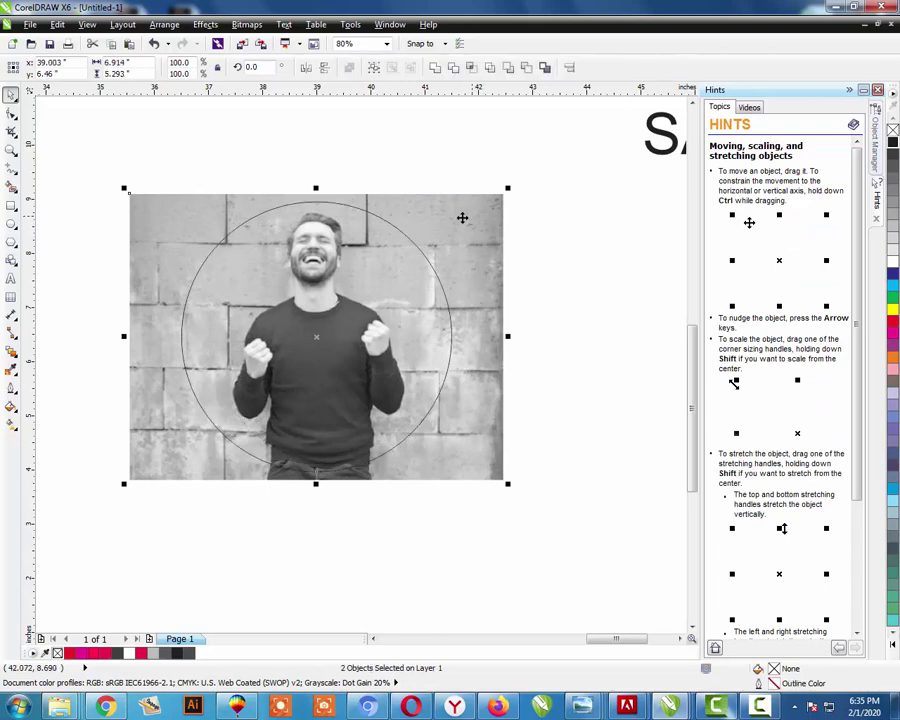
# - Enlarge the circle over the laughing man from its center to about 5.16 inches across
pyautogui.press('Escape')
pyautogui.press('Tab')
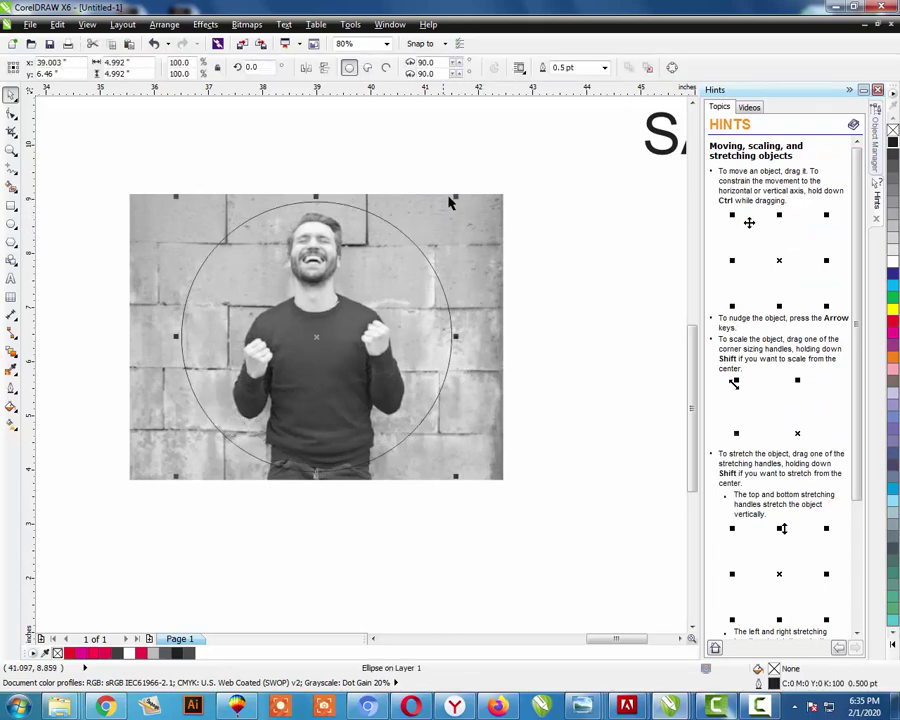
pyautogui.moveTo(455, 198); pyautogui.dragTo(459, 193)
pyautogui.keyDown('shift'); pyautogui.click(466, 243); pyautogui.keyUp('shift')
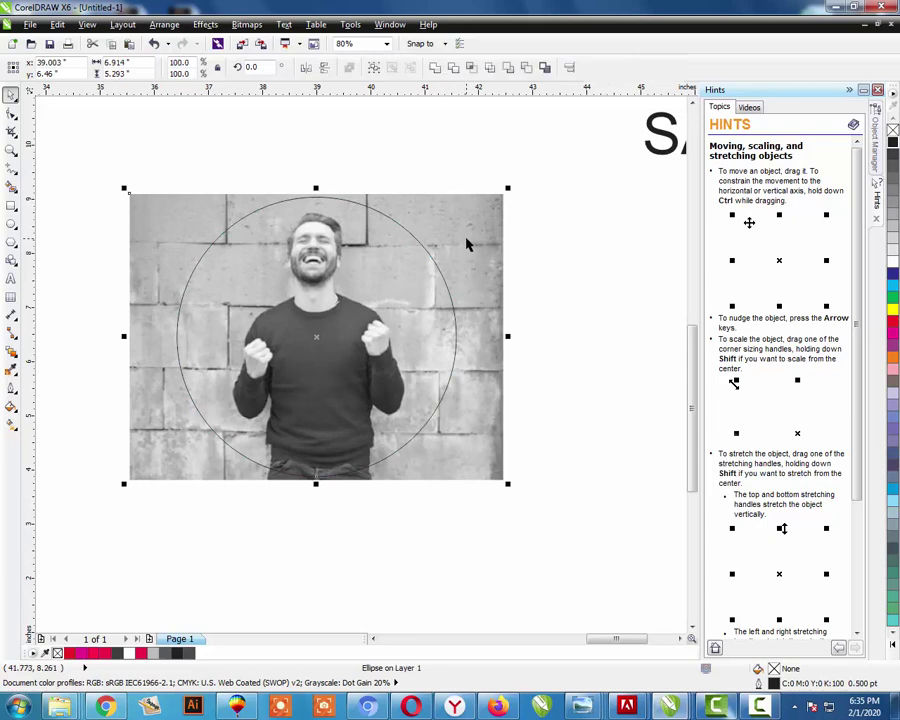
pyautogui.press('Escape')
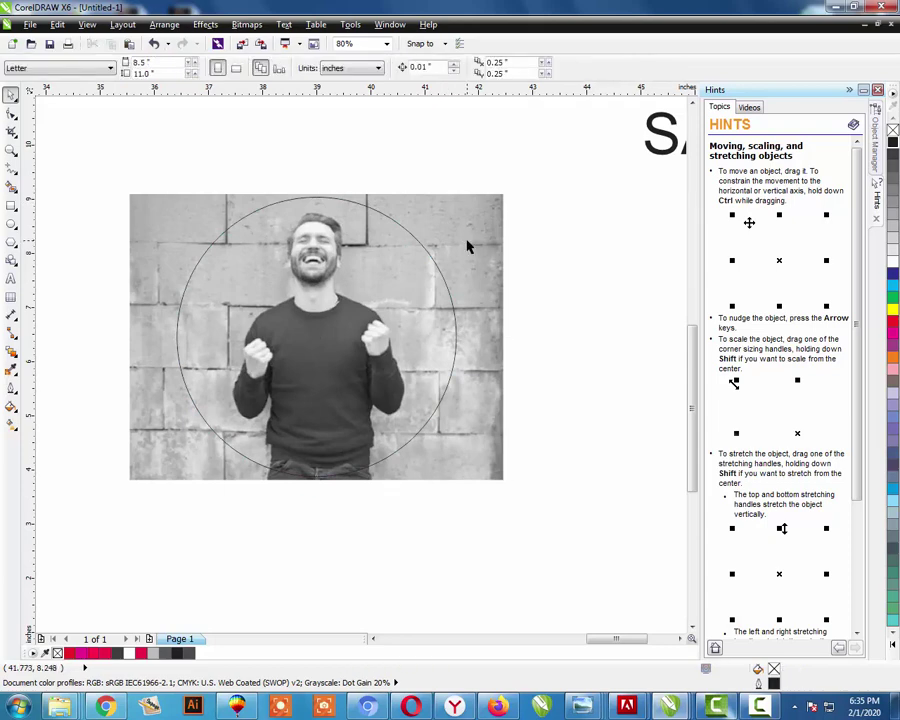
# - PowerClip the laughing man's photo inside the circle and remove the circle's outline
pyautogui.click(468, 246)
pyautogui.hotkey('alt', 'c')
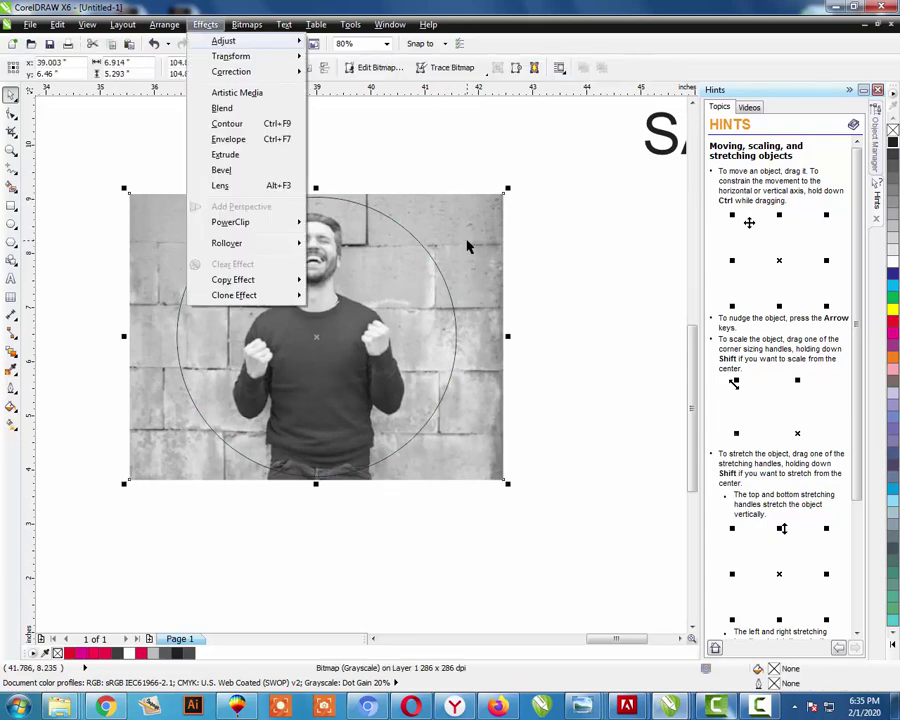
pyautogui.moveTo(265, 222)
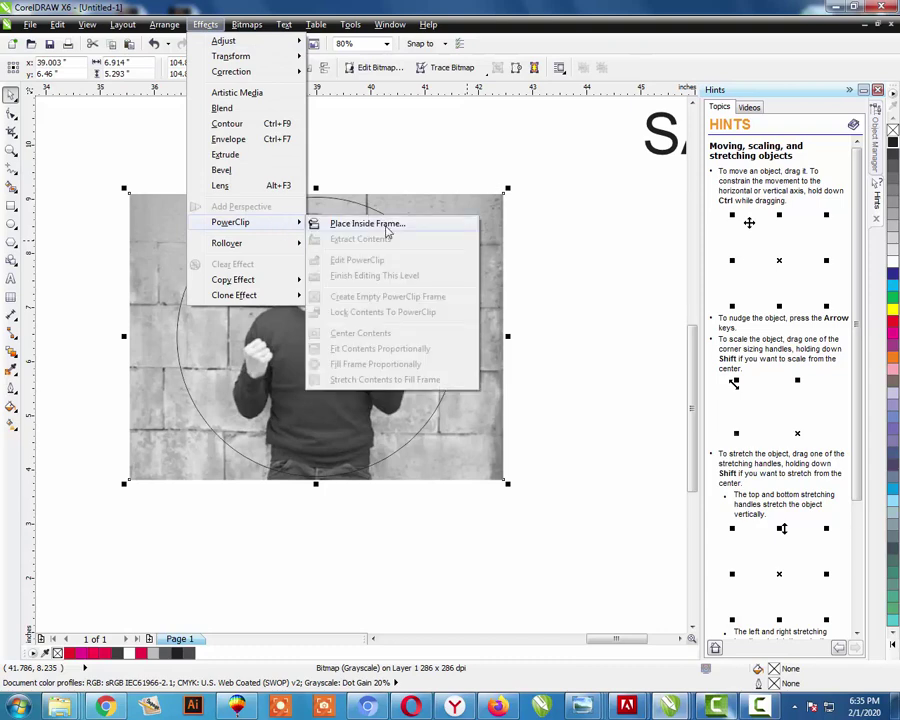
pyautogui.click(355, 222)
pyautogui.click(348, 206)
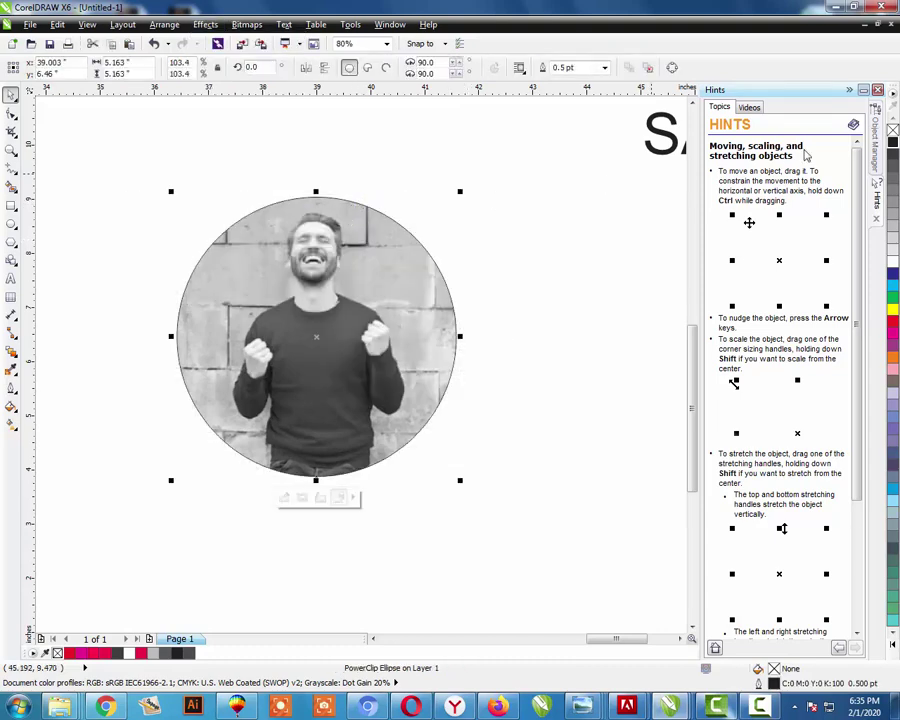
pyautogui.press('Escape')
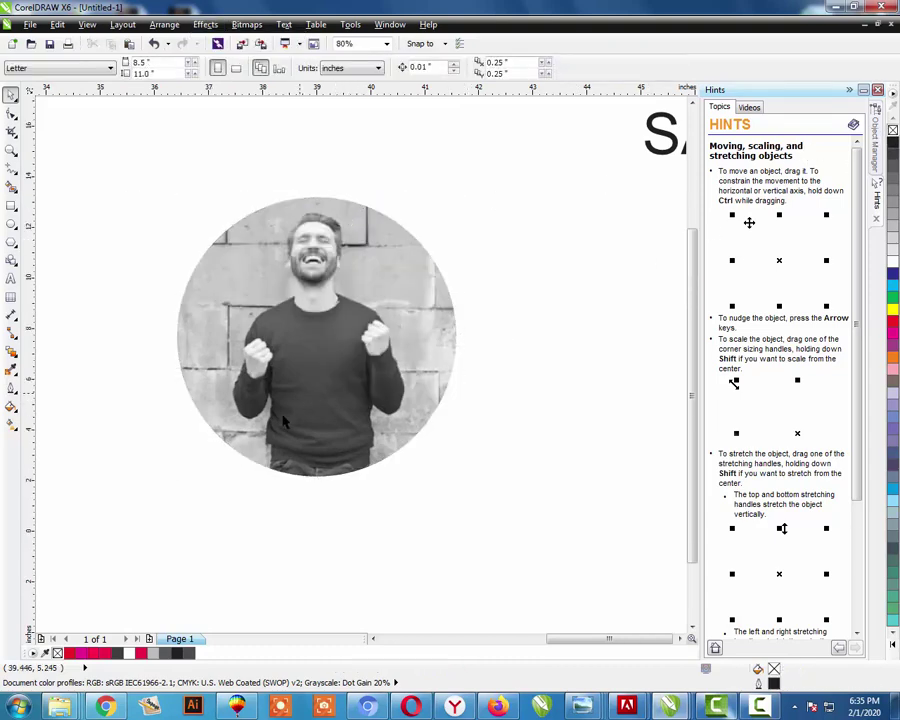
# - Draw a circle about 3.2 inches across over the person in the knit hat in the other photo
pyautogui.scroll(-3, 300, 420)
pyautogui.scroll(-2, 390, 269)
pyautogui.press('z')
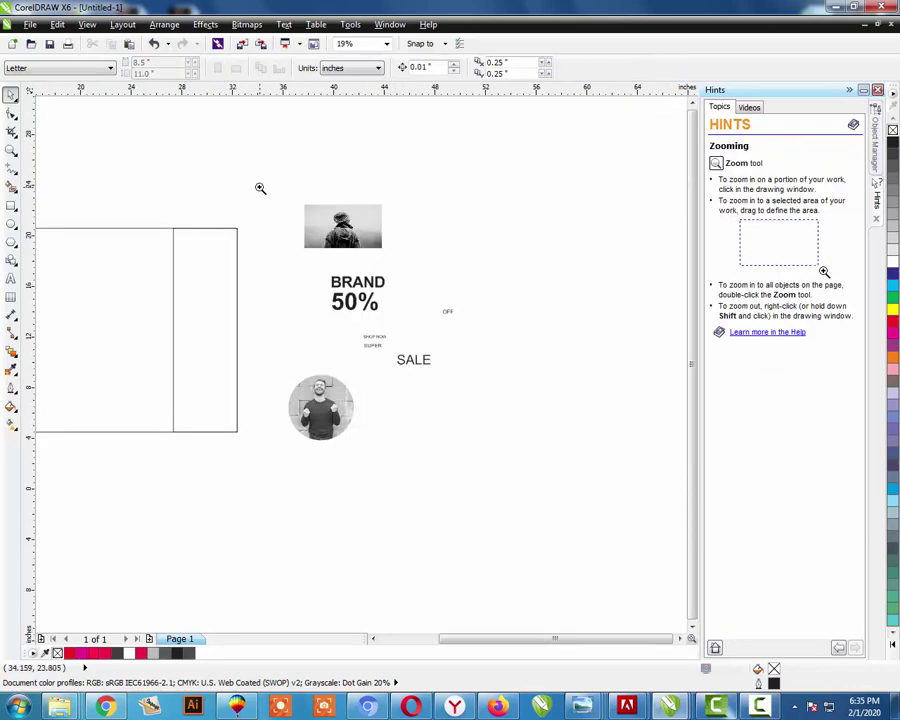
pyautogui.moveTo(260, 186); pyautogui.dragTo(426, 295)
pyautogui.press('space')
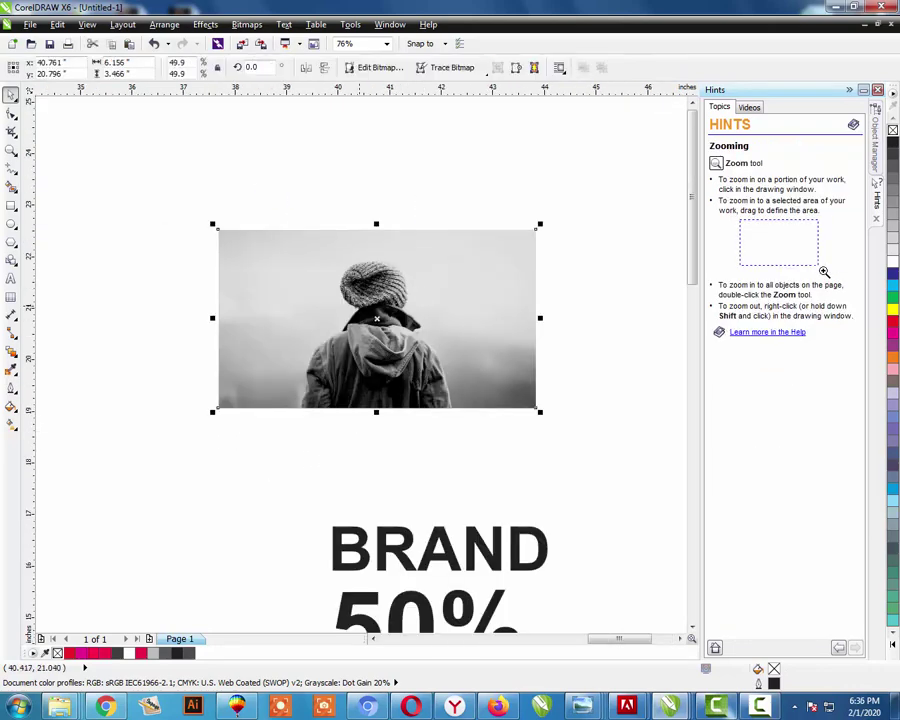
pyautogui.press('Escape')
pyautogui.click(11, 222)
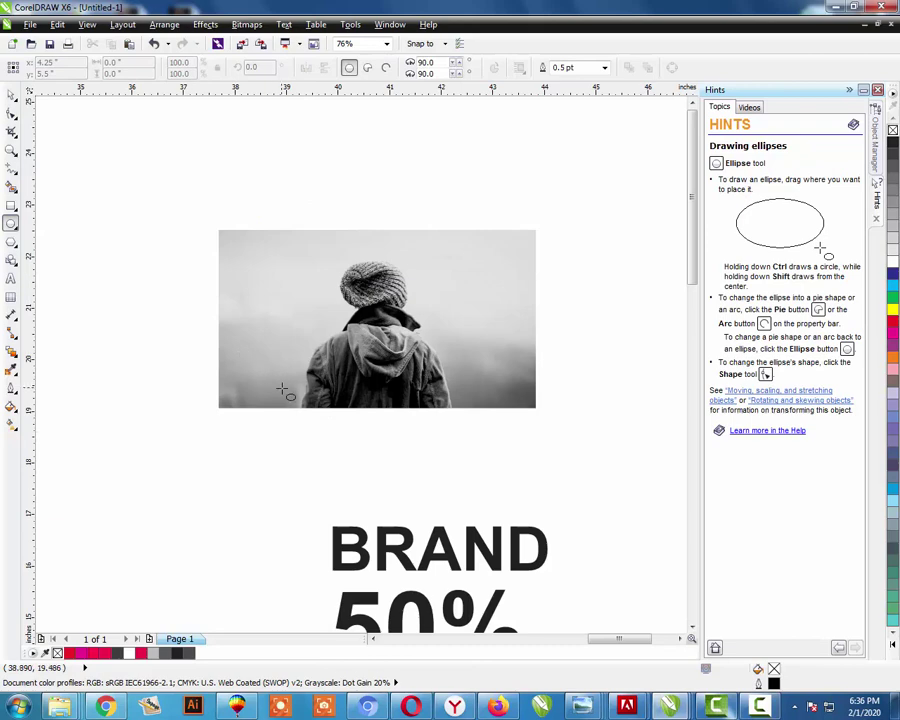
pyautogui.moveTo(283, 389); pyautogui.dragTo(452, 240)
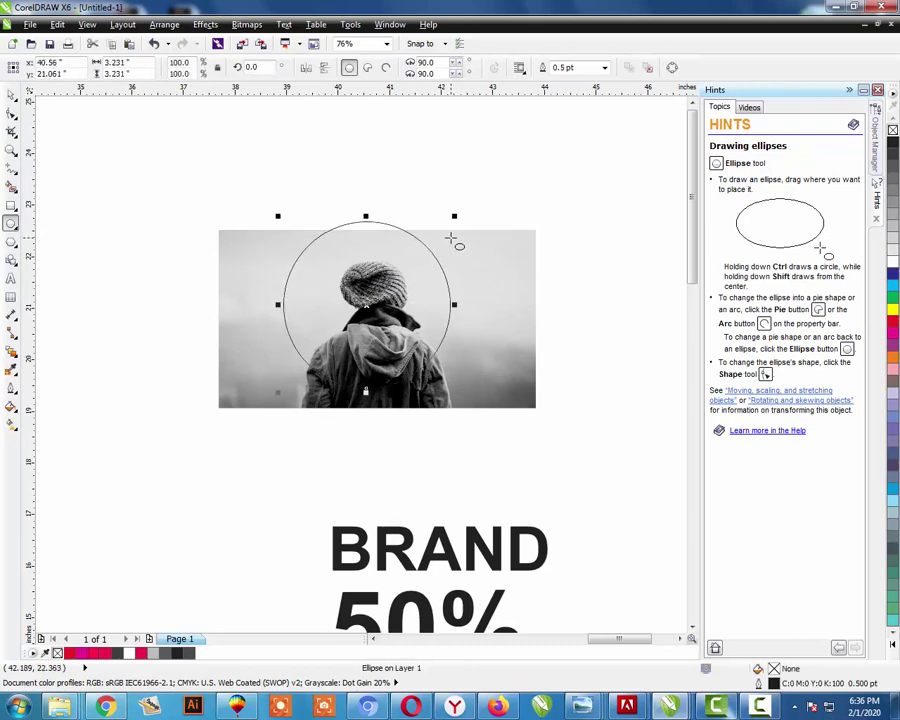
# - Center the circle on the knit-hat photo and enlarge it to about 3.3 inches across
pyautogui.press('space')
pyautogui.keyDown('shift'); pyautogui.click(477, 255); pyautogui.keyUp('shift')
pyautogui.press('c')
pyautogui.press('e')
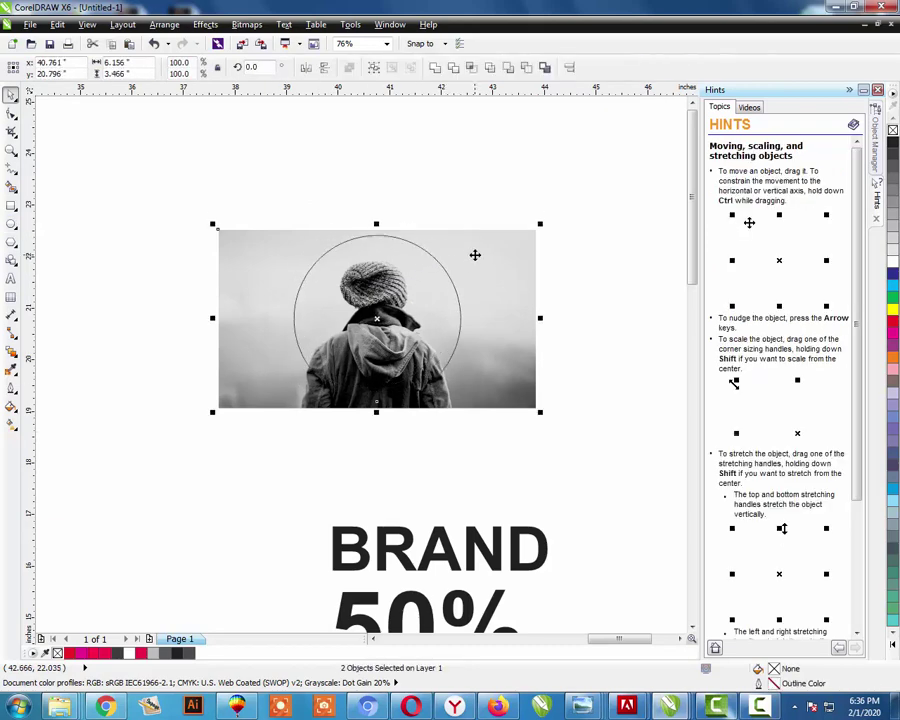
pyautogui.press('Escape')
pyautogui.click(430, 258)
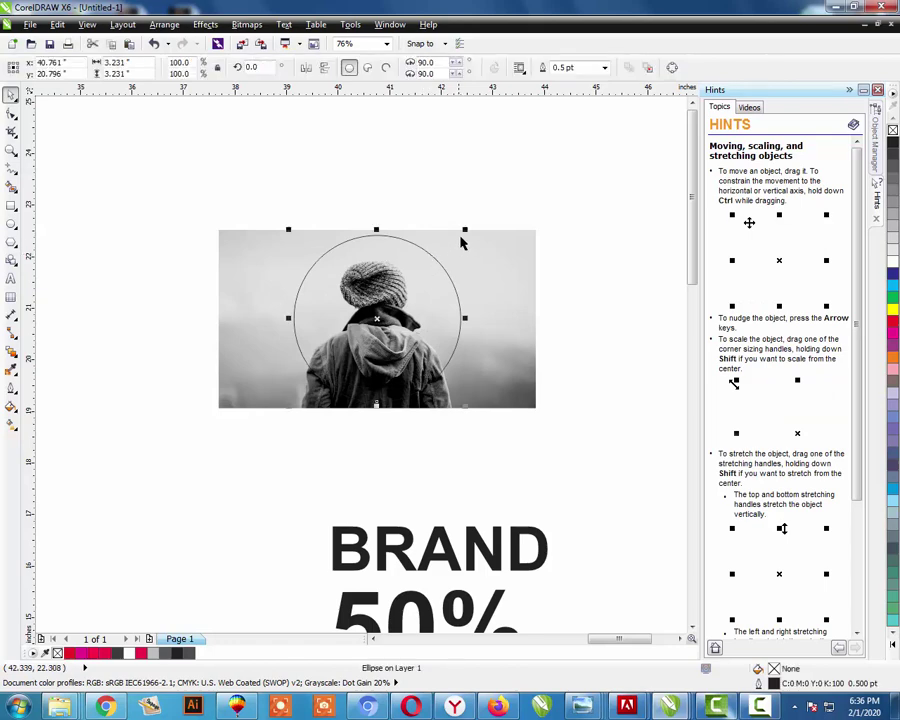
pyautogui.moveTo(465, 232); pyautogui.dragTo(467, 229)
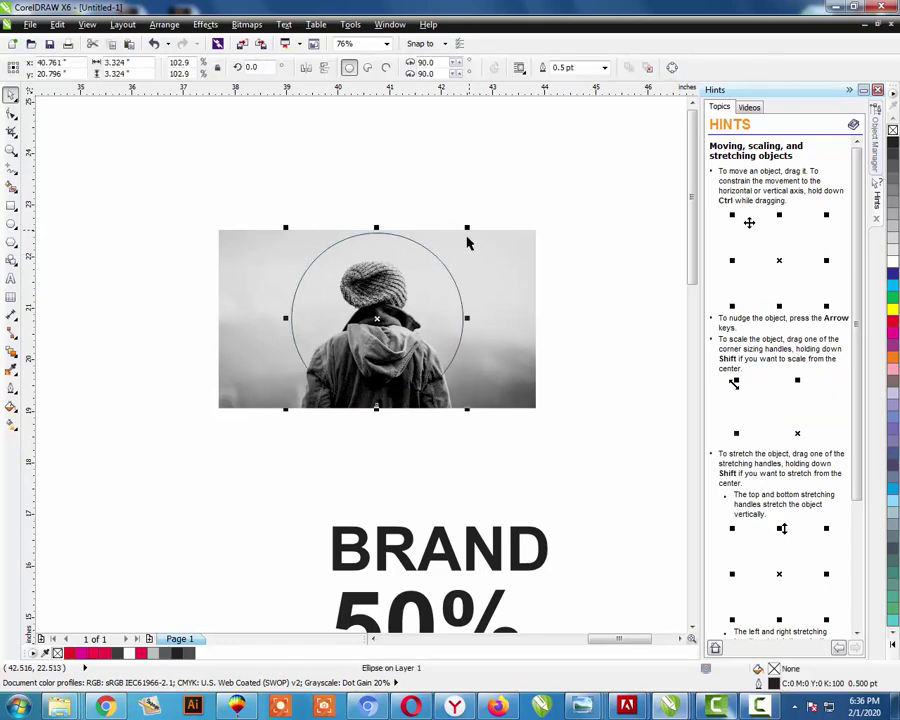
pyautogui.keyDown('shift'); pyautogui.click(489, 265); pyautogui.keyUp('shift')
pyautogui.press('Escape')
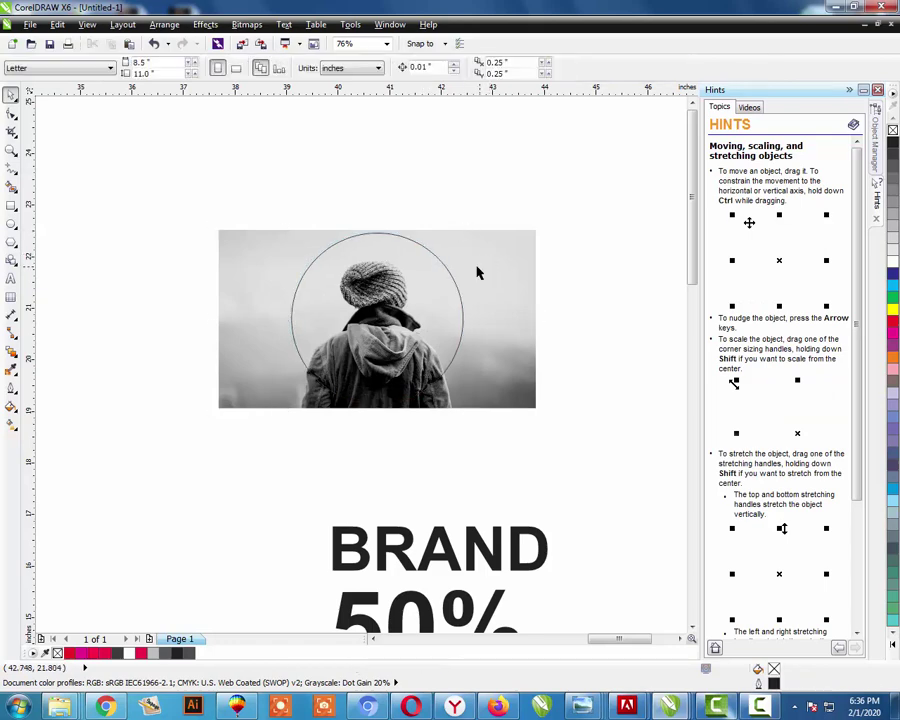
# - PowerClip the knit-hat photo inside its circle
pyautogui.click(476, 272)
pyautogui.hotkey('alt', 'c')
pyautogui.press('w')
pyautogui.press('Return')
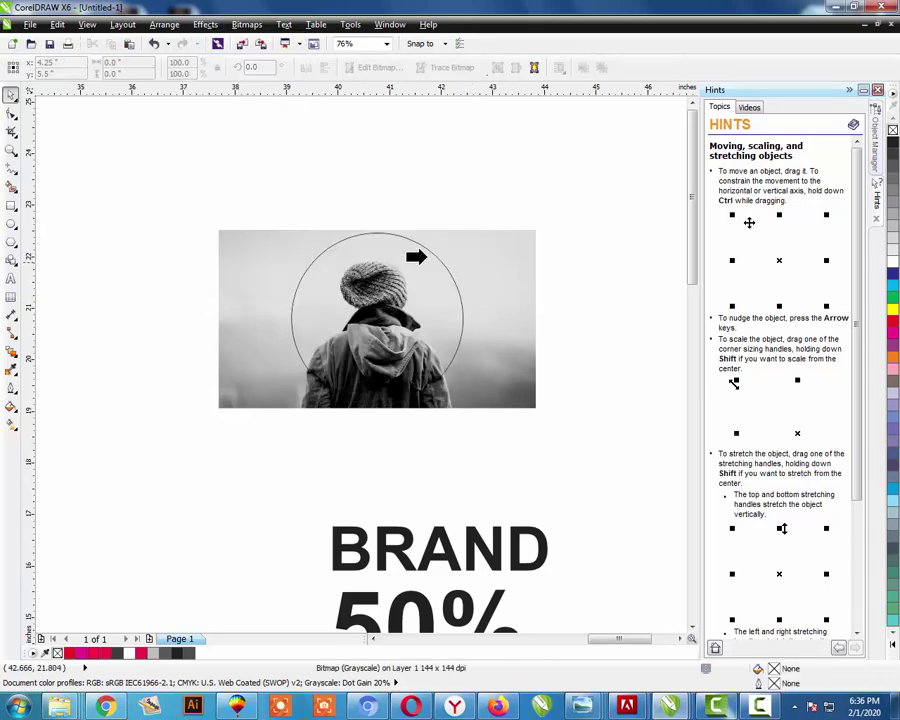
pyautogui.click(423, 249)
pyautogui.press('Escape')
# - Remove the outline from the circular knit-hat photo
pyautogui.scroll(-4, 424, 250)
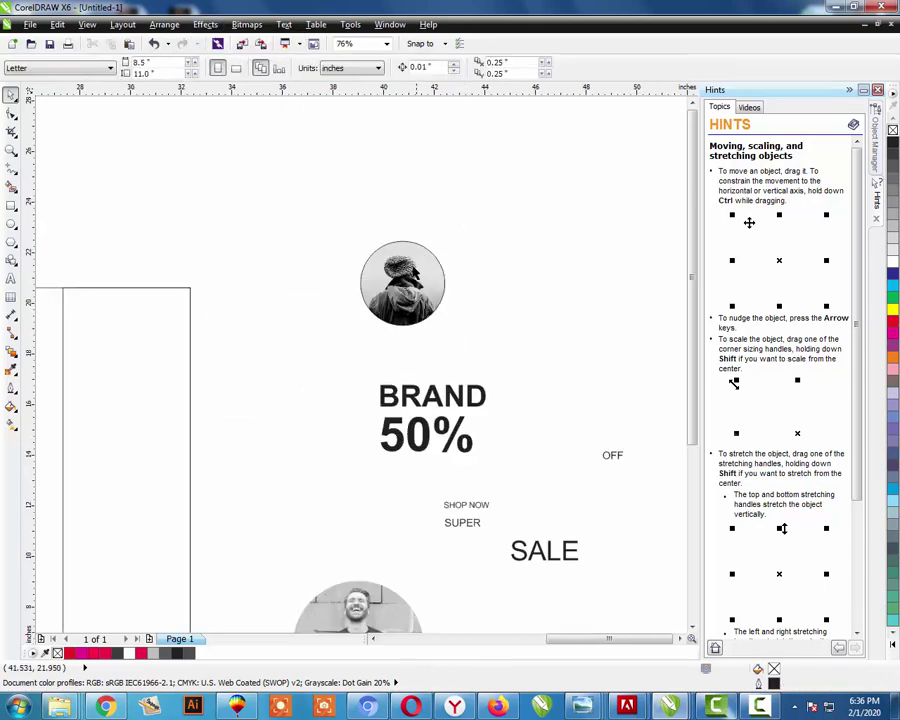
pyautogui.scroll(-2, 403, 277)
pyautogui.click(403, 276)
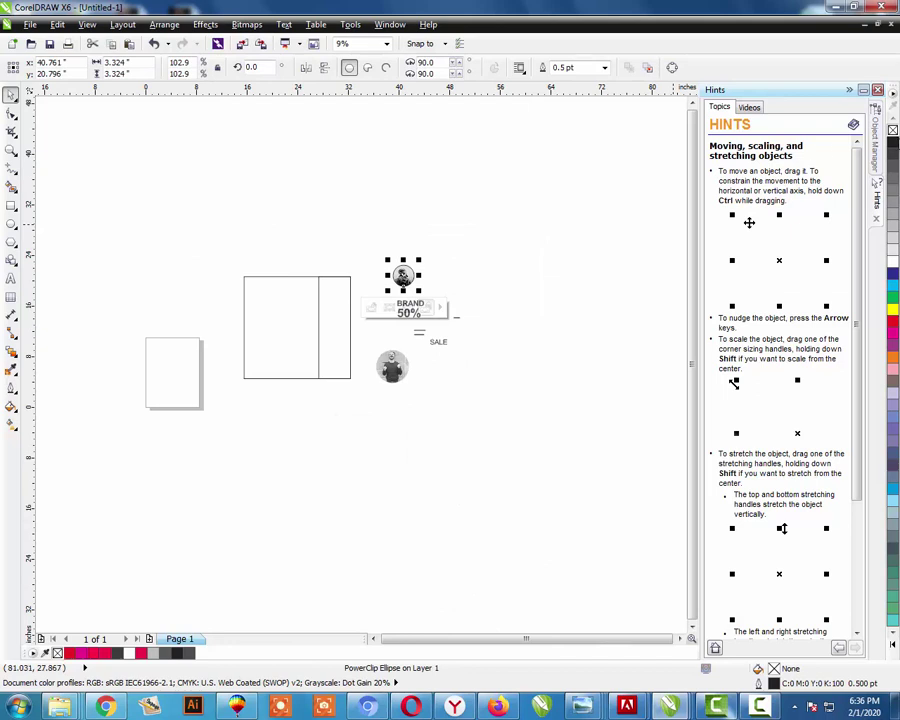
pyautogui.press('Escape')
# - Move the laughing man's circular photo into the layout, enlarge it and center it on the strip's inner edge
pyautogui.press('z')
pyautogui.moveTo(203, 249); pyautogui.dragTo(335, 333)
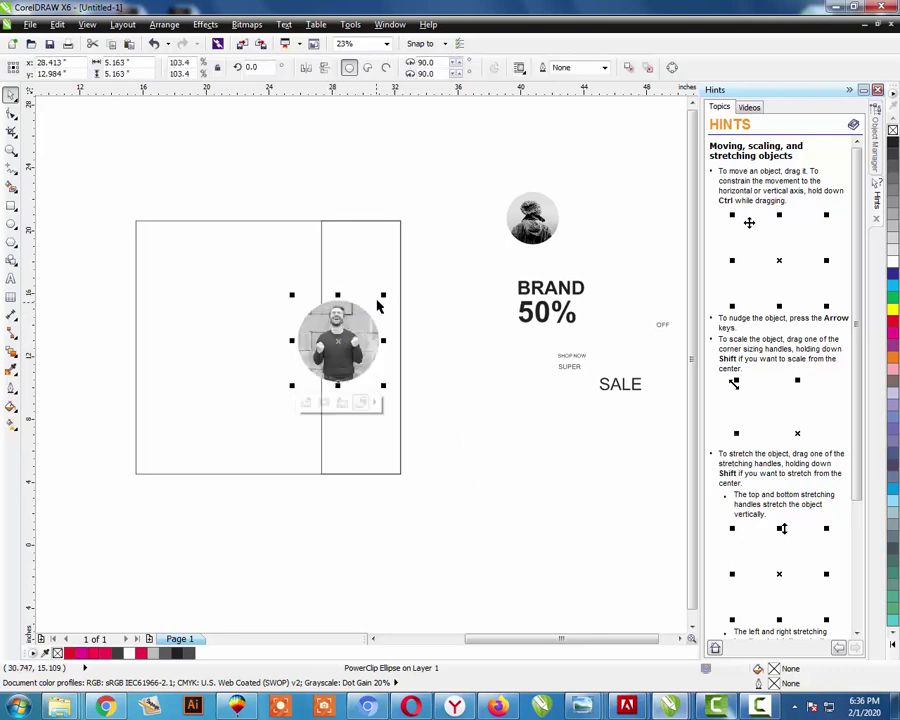
pyautogui.moveTo(381, 293); pyautogui.dragTo(396, 280)
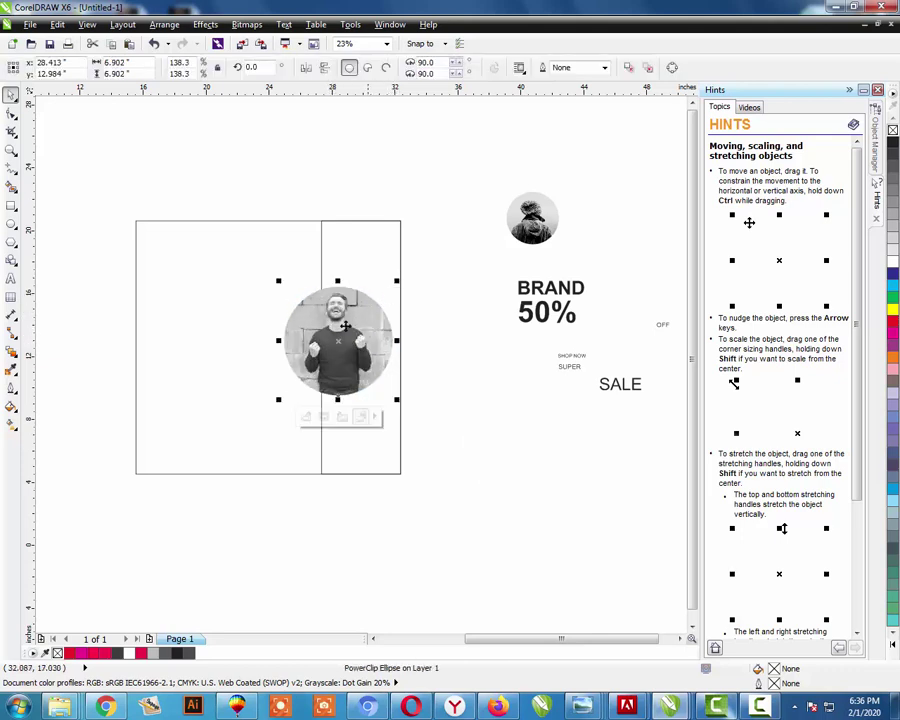
pyautogui.moveTo(338, 342); pyautogui.dragTo(327, 340)
pyautogui.moveTo(386, 280); pyautogui.dragTo(392, 274)
pyautogui.moveTo(329, 340); pyautogui.dragTo(323, 338)
pyautogui.click(425, 293)
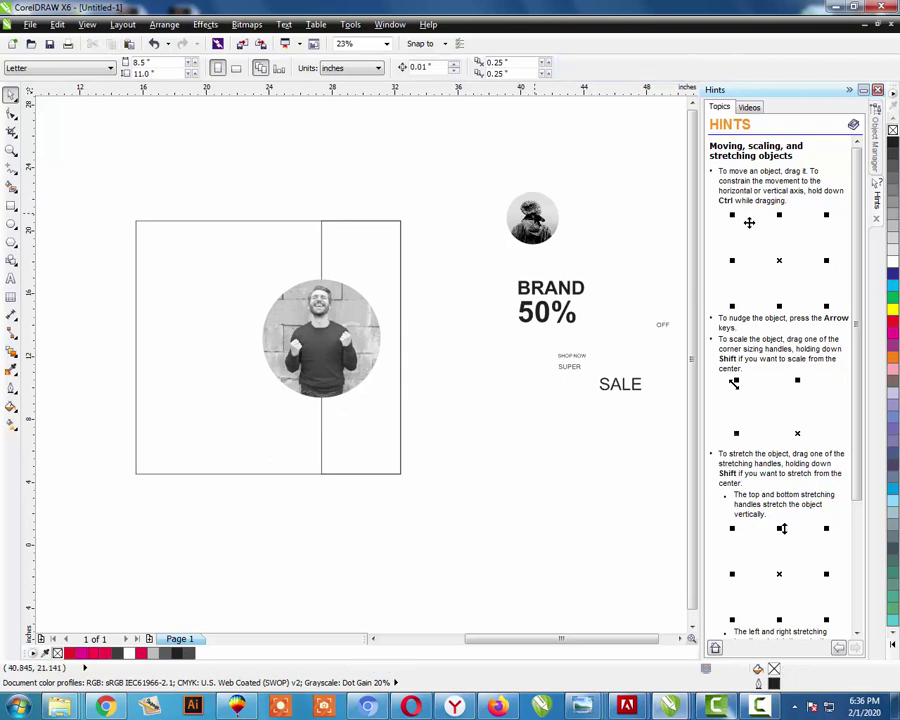
# - Place the knit-hat circle at the laughing man's upper left, enlarged to about 5.4 inches, and select the narrow strip rectangle
pyautogui.moveTo(532, 218); pyautogui.dragTo(300, 252)
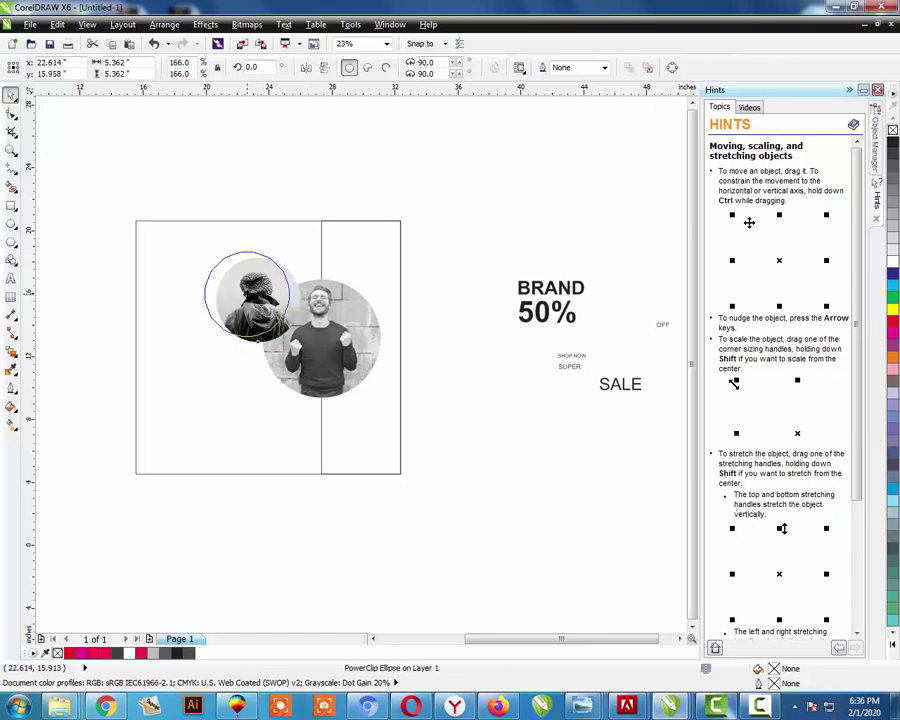
pyautogui.press('Escape')
pyautogui.click(321, 268)
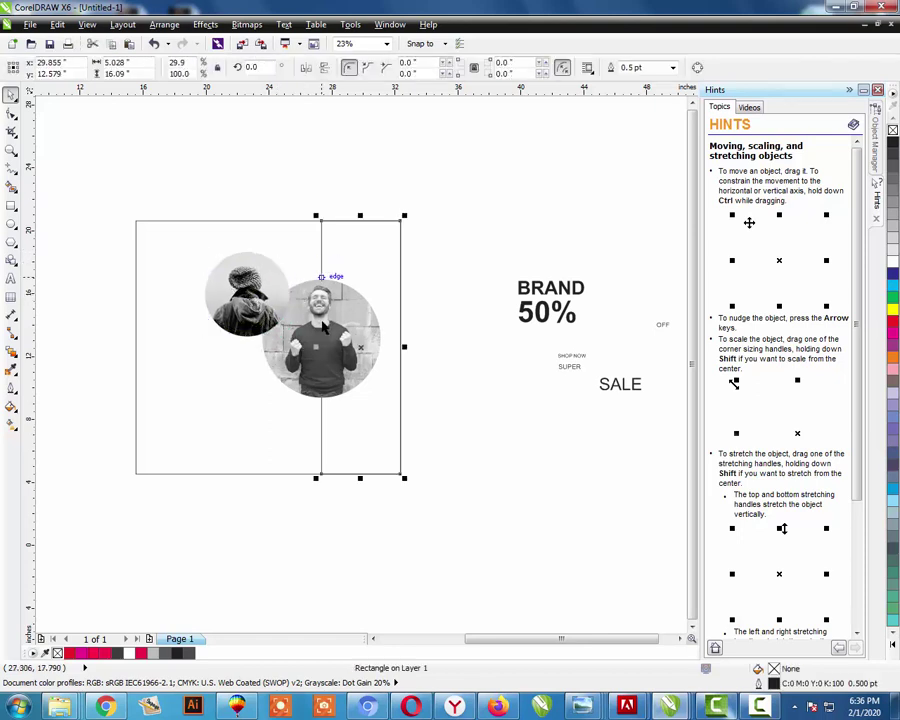
# - Convert the strip rectangle to curves, shift its lower inner corner toward the outer edge and bow the inner edge toward the banner's center
pyautogui.moveTo(321, 347)
pyautogui.mouseDown()
pyautogui.moveTo(310, 347)
pyautogui.moveTo(321, 347)
pyautogui.mouseUp()
pyautogui.hotkey('ctrl', 'q')
pyautogui.click(12, 114)
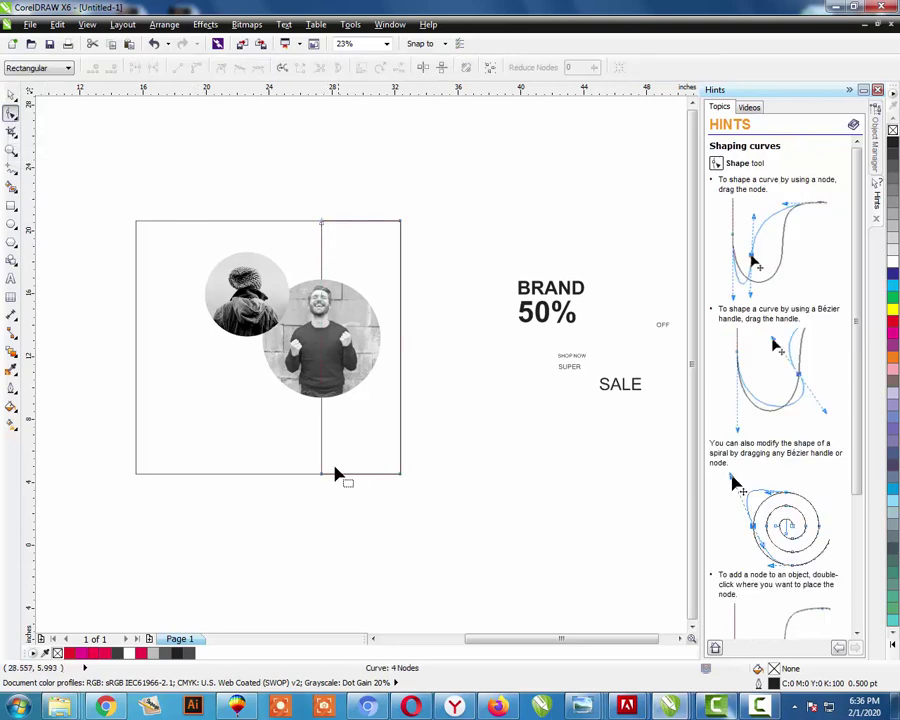
pyautogui.moveTo(323, 476); pyautogui.dragTo(355, 478)
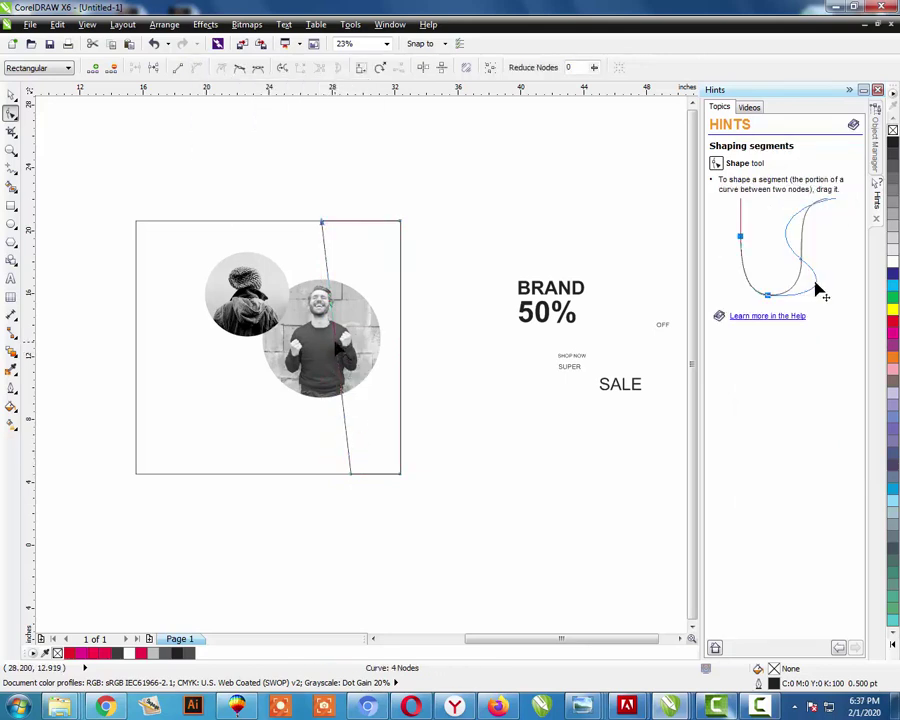
pyautogui.moveTo(337, 351); pyautogui.dragTo(318, 355)
pyautogui.press('space')
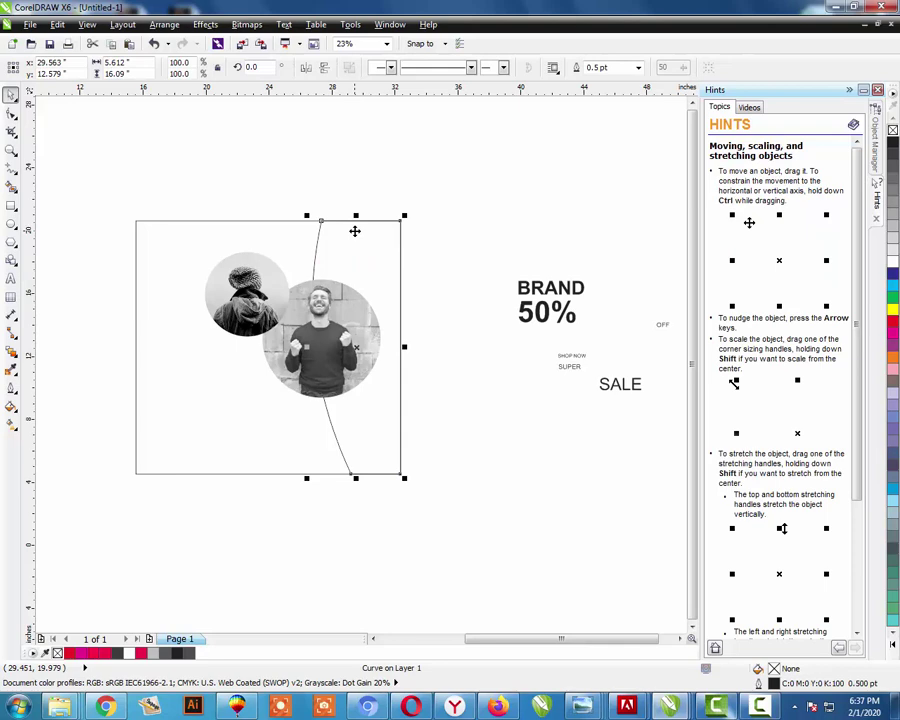
# - Fill the curved side strip with the CMYK color C0 M100 Y71 K0
pyautogui.hotkey('shift', 'F11')
pyautogui.click(332, 245)
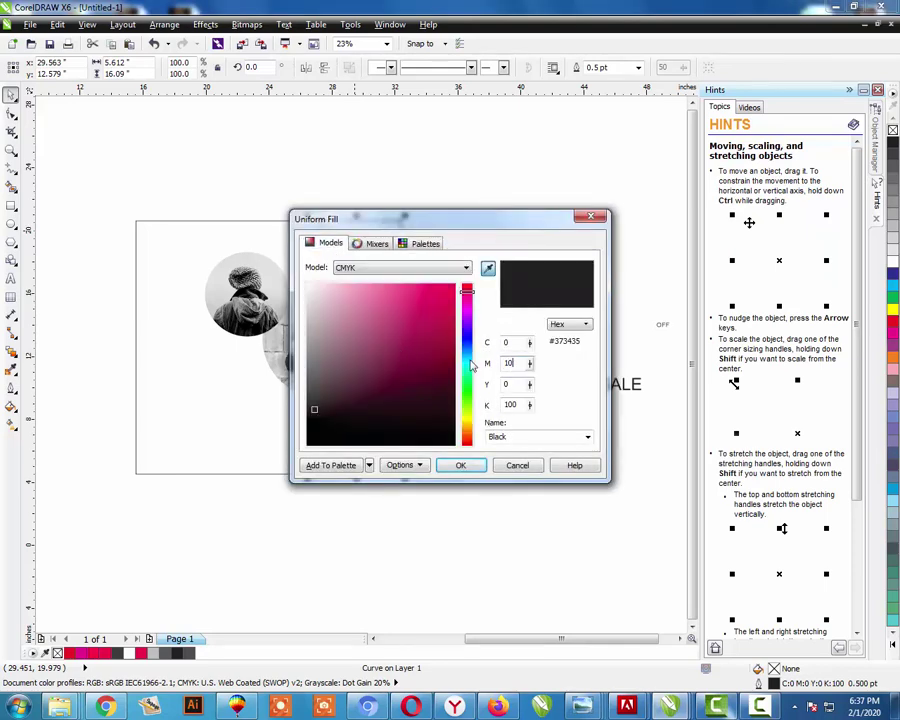
pyautogui.press('Tab')
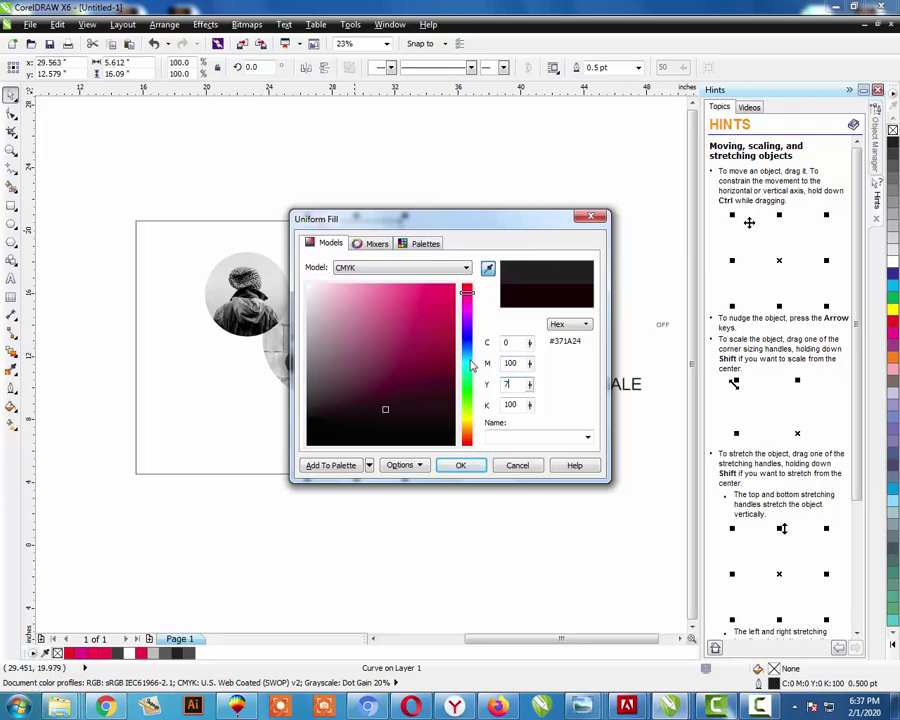
pyautogui.press('Tab')
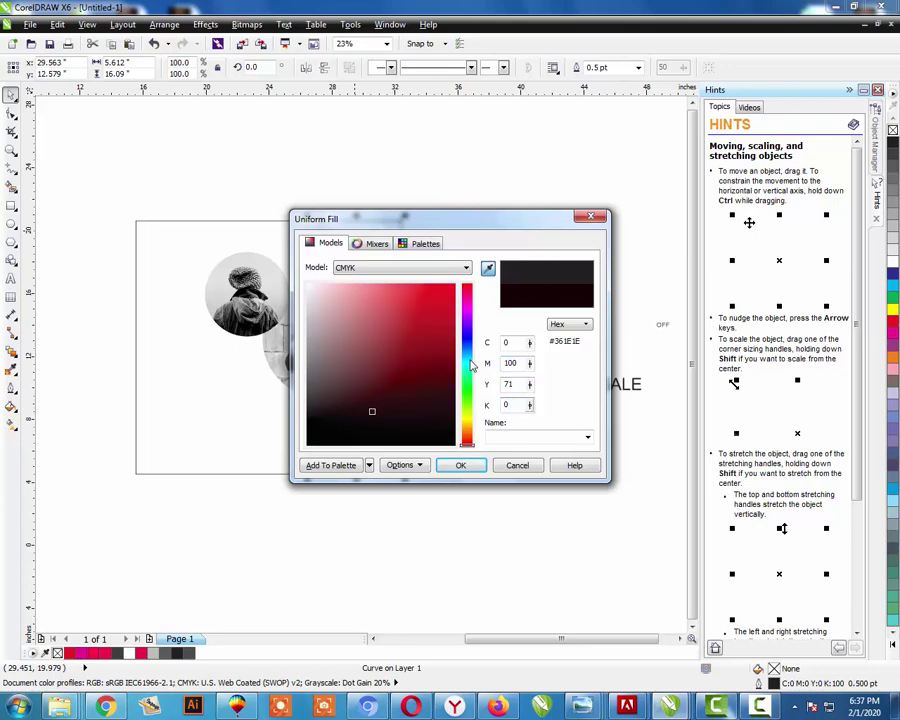
pyautogui.write('0')
pyautogui.press('Return')
pyautogui.press('Escape')
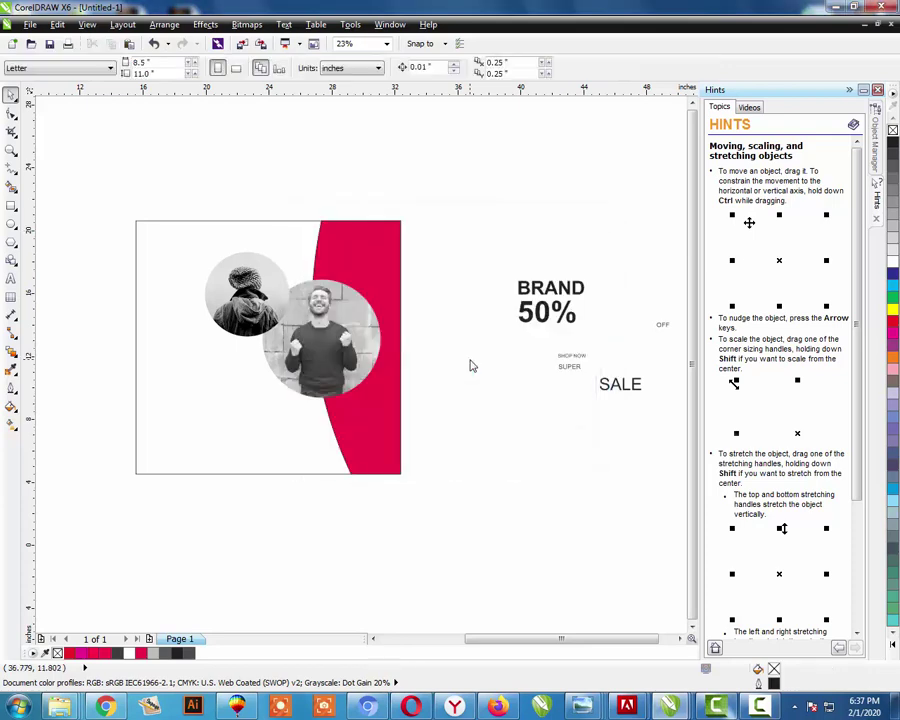
# - Fill the background square with 90% black and remove the outlines of the square and the side strip
pyautogui.click(234, 229)
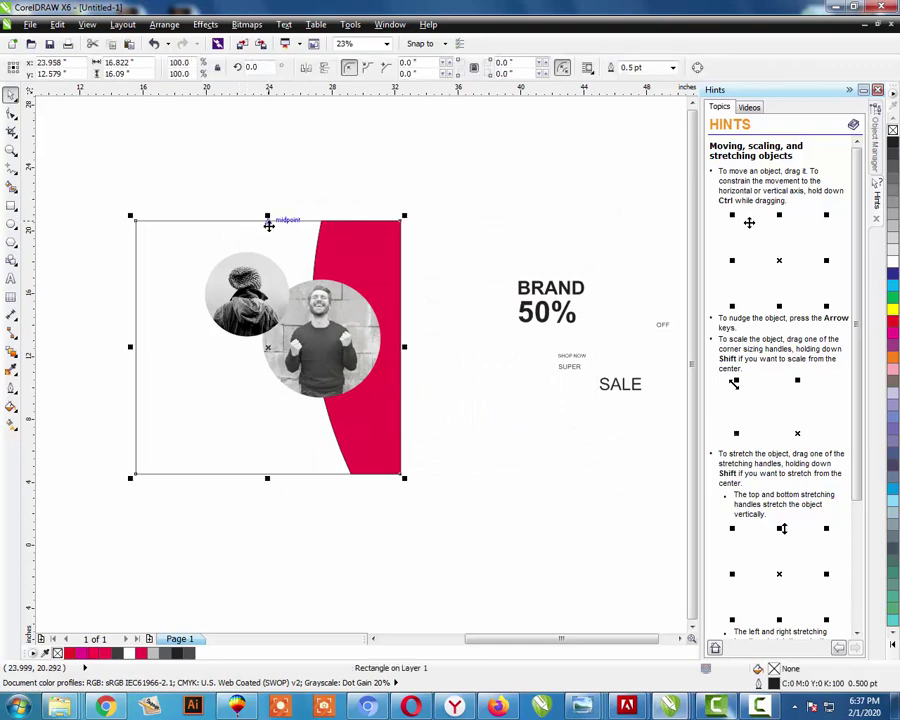
pyautogui.hotkey('shift', 'F11')
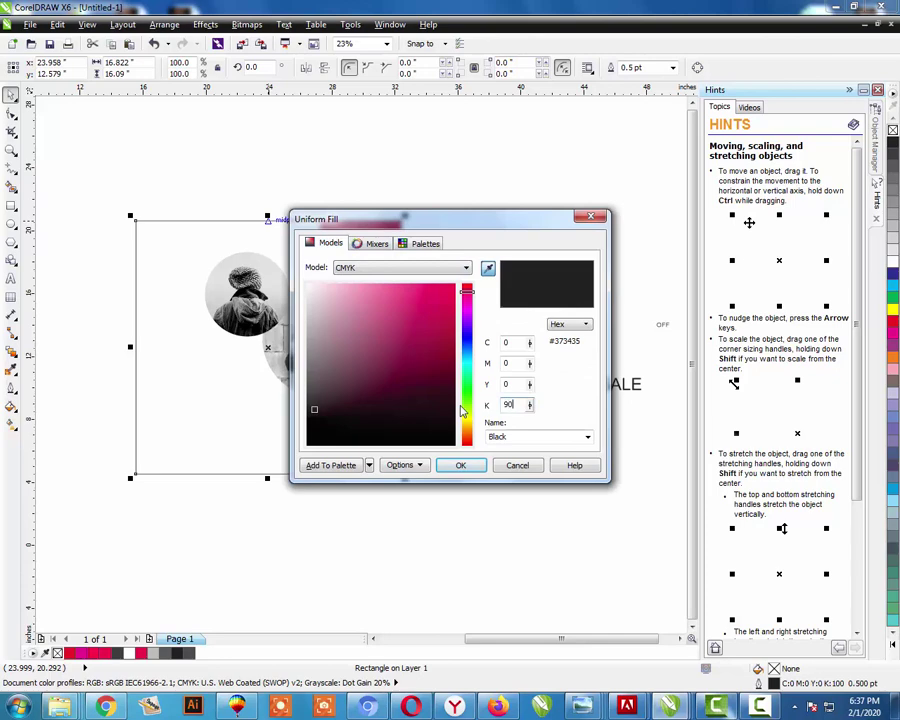
pyautogui.press('Return')
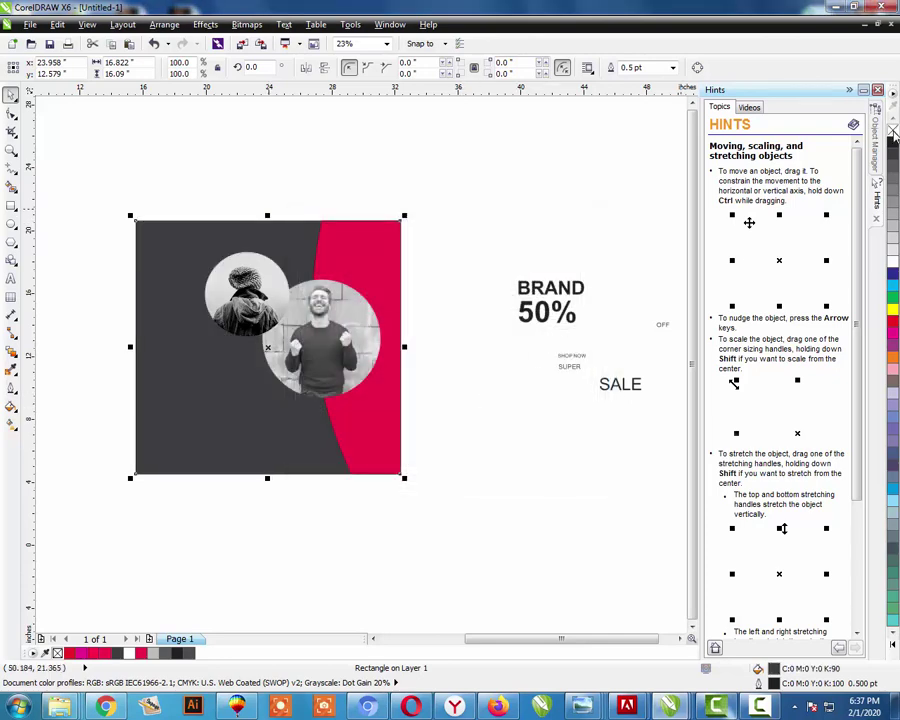
pyautogui.click(372, 253)
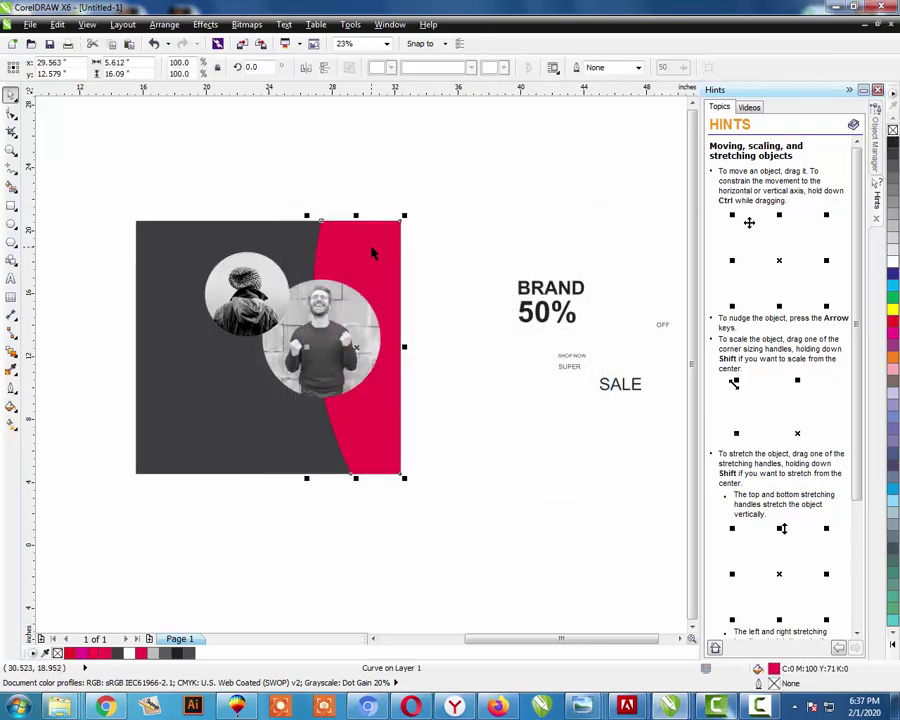
pyautogui.press('Escape')
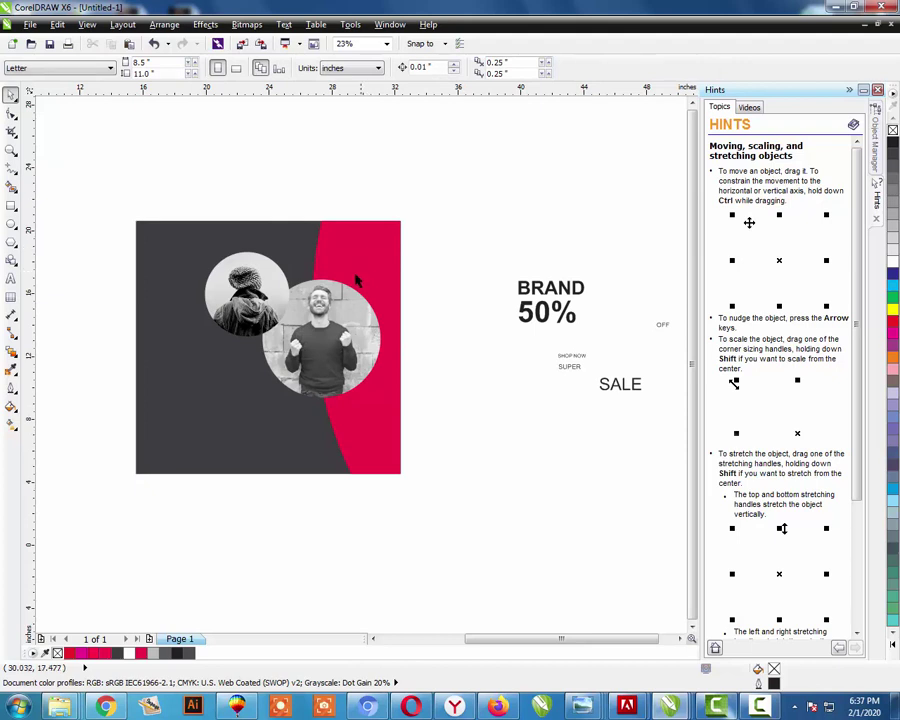
# - Enlarge the laughing man's circular photo from its center to about 8.3 inches
pyautogui.click(353, 289)
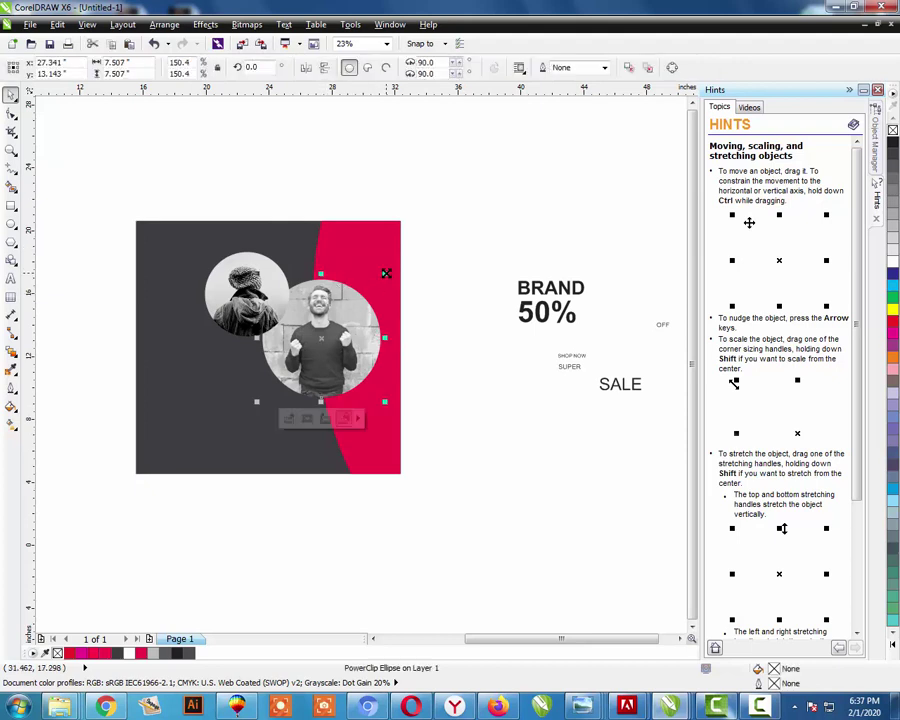
pyautogui.moveTo(386, 269); pyautogui.dragTo(390, 268)
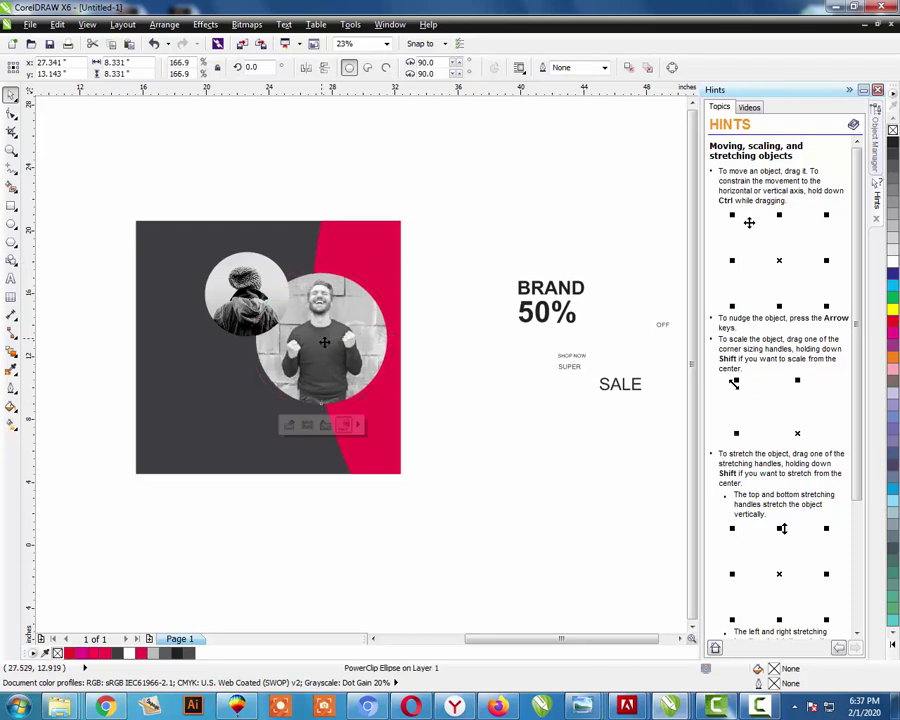
pyautogui.click(195, 205)
# - Enlarge the knit-hat circle to about 6.3 inches and shift it slightly left and down
pyautogui.click(284, 270)
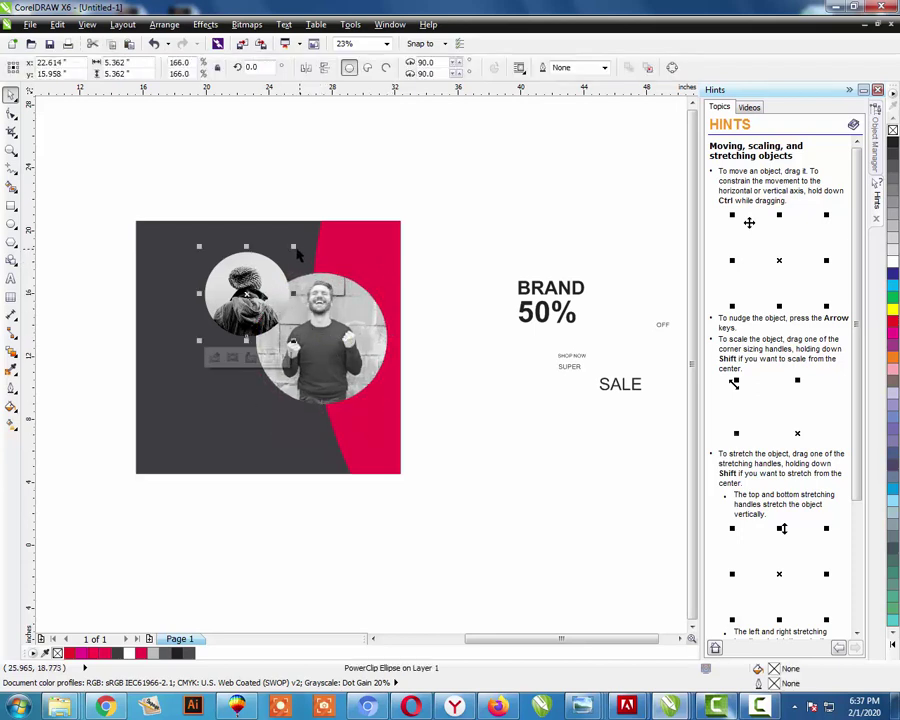
pyautogui.moveTo(297, 245); pyautogui.dragTo(303, 236)
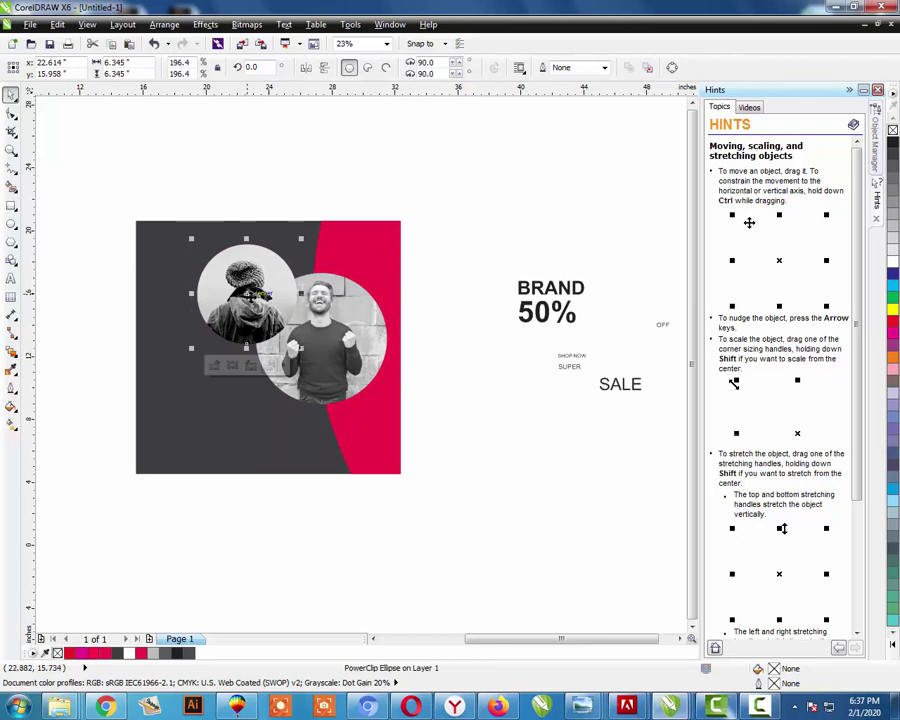
pyautogui.moveTo(260, 294); pyautogui.dragTo(250, 293)
pyautogui.press('Escape')
pyautogui.click(249, 292)
pyautogui.moveTo(249, 292); pyautogui.dragTo(237, 303)
pyautogui.press('Escape')
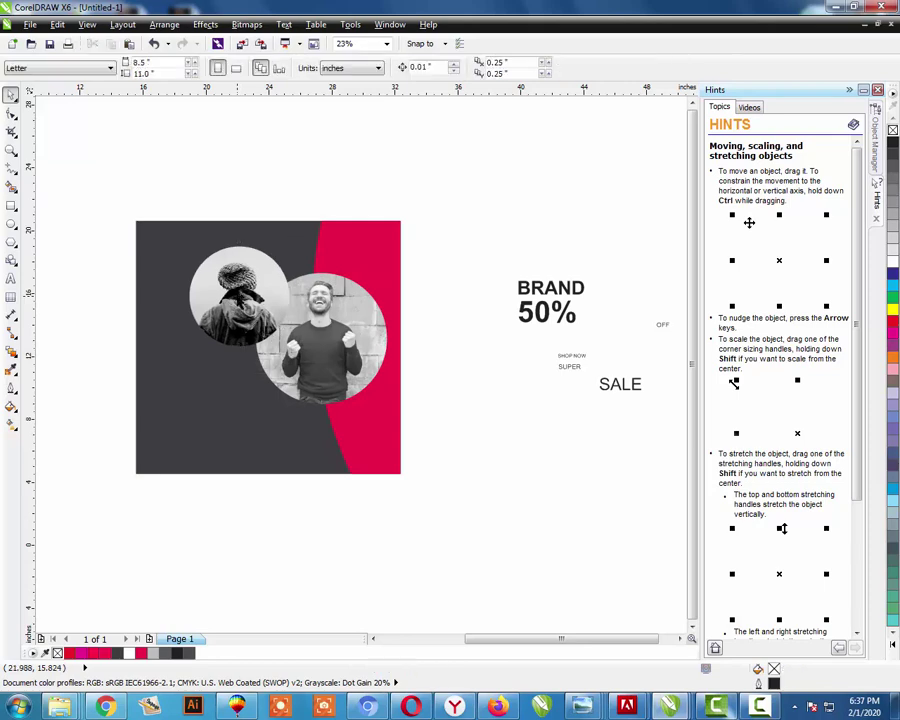
# - Draw a straight freehand line, about 3.5 by 6 inches, diagonally across the knit-hat circle from its upper right to its lower left
pyautogui.press('z')
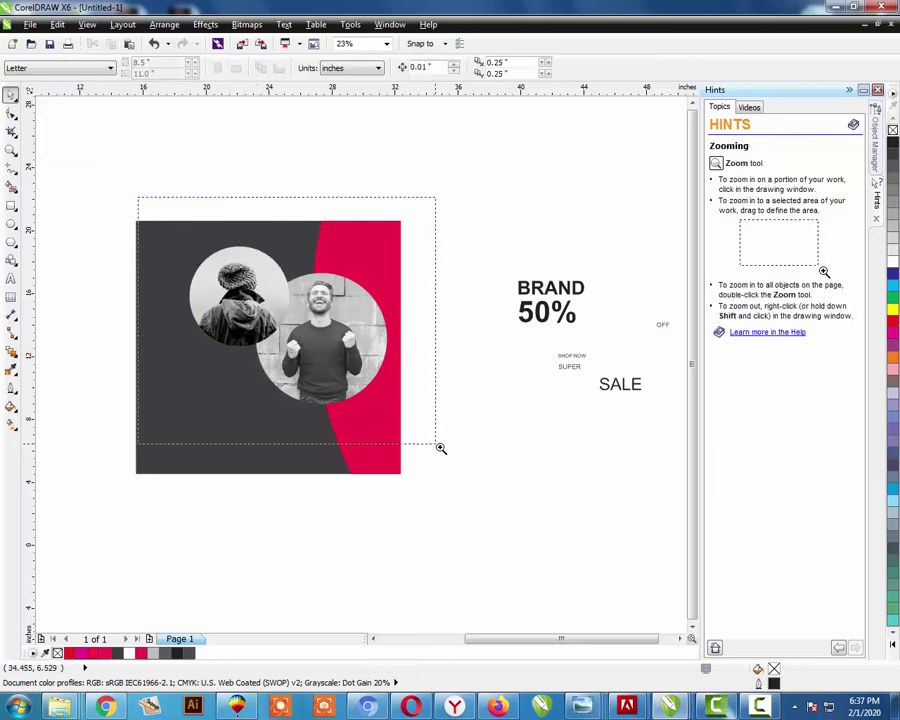
pyautogui.moveTo(138, 196); pyautogui.dragTo(440, 446)
pyautogui.click(11, 170)
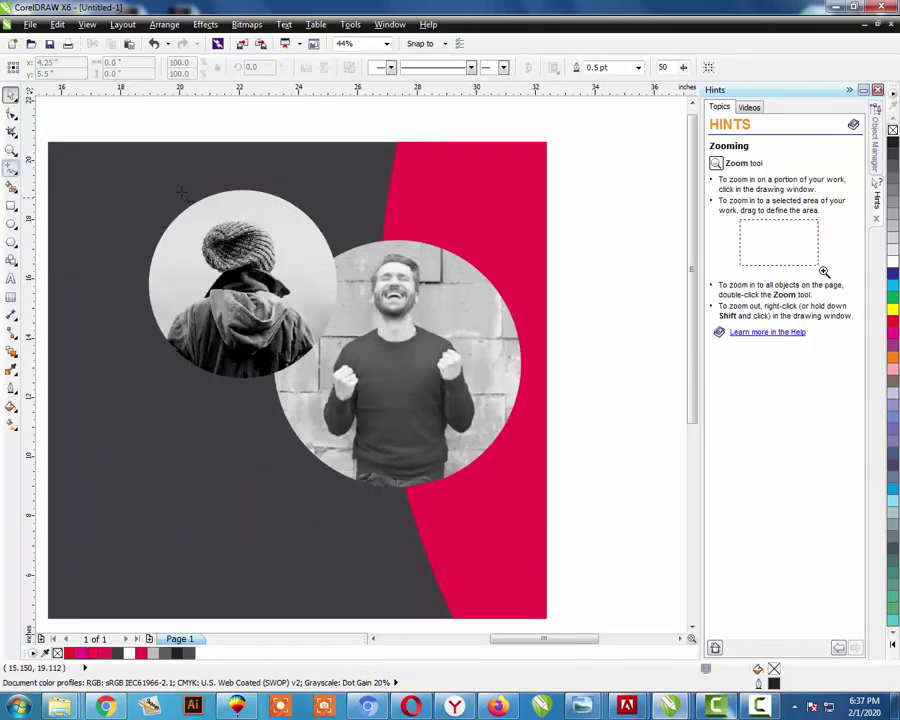
pyautogui.click(303, 200)
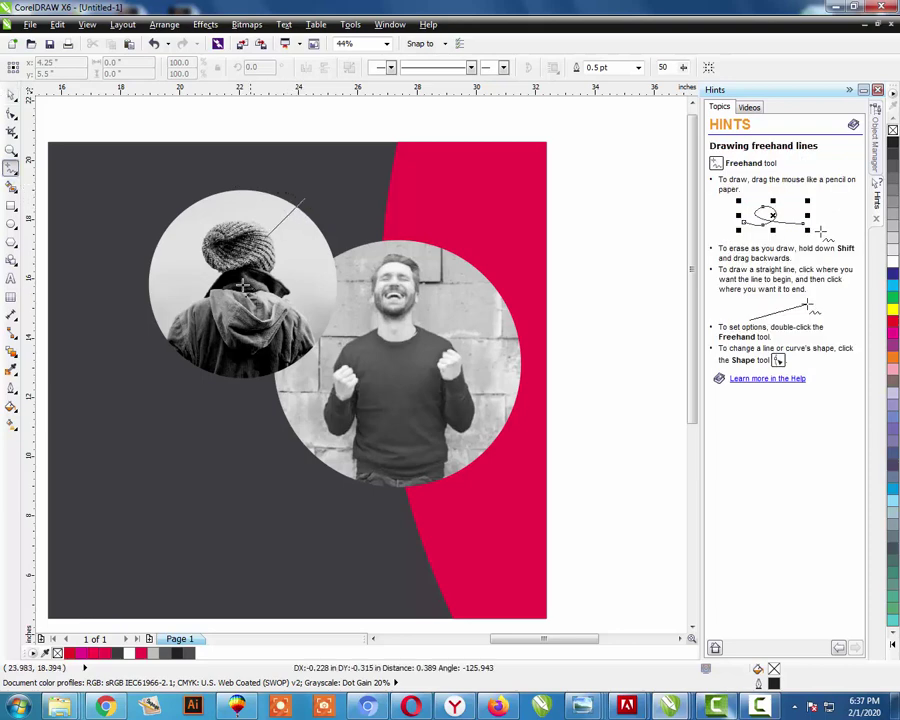
pyautogui.click(199, 376)
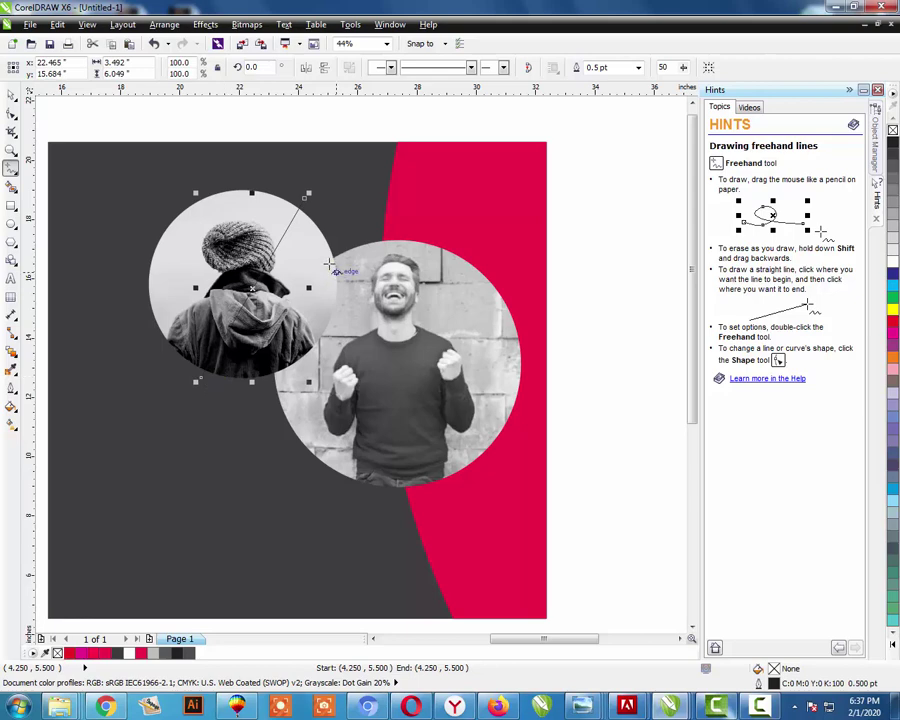
pyautogui.press('space')
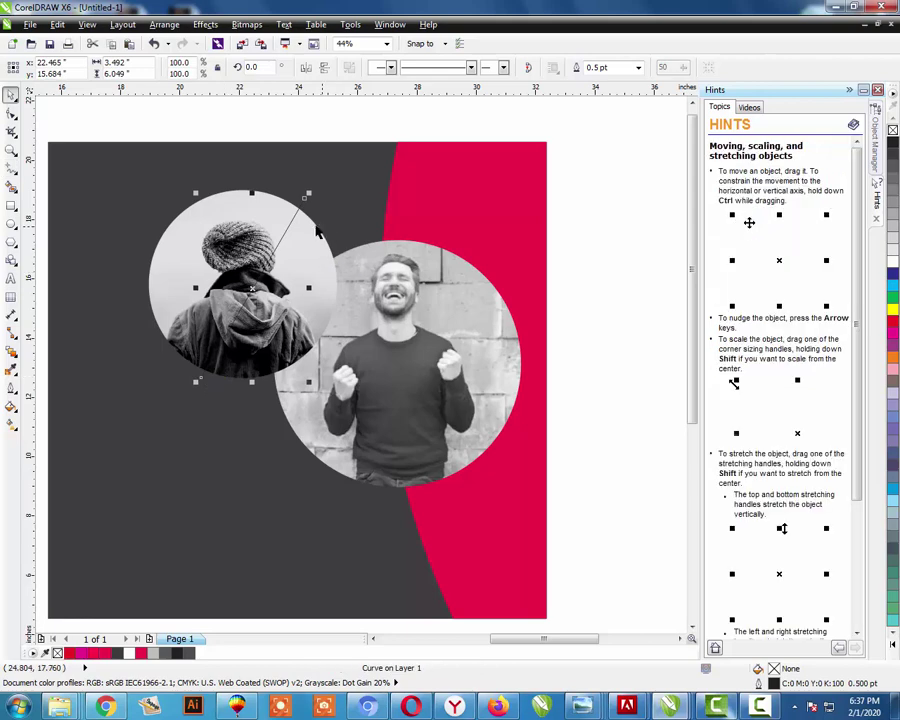
# - Convert the diagonal line to a curve and bend it into an arc just outside the knit-hat circle's right edge
pyautogui.click(12, 115)
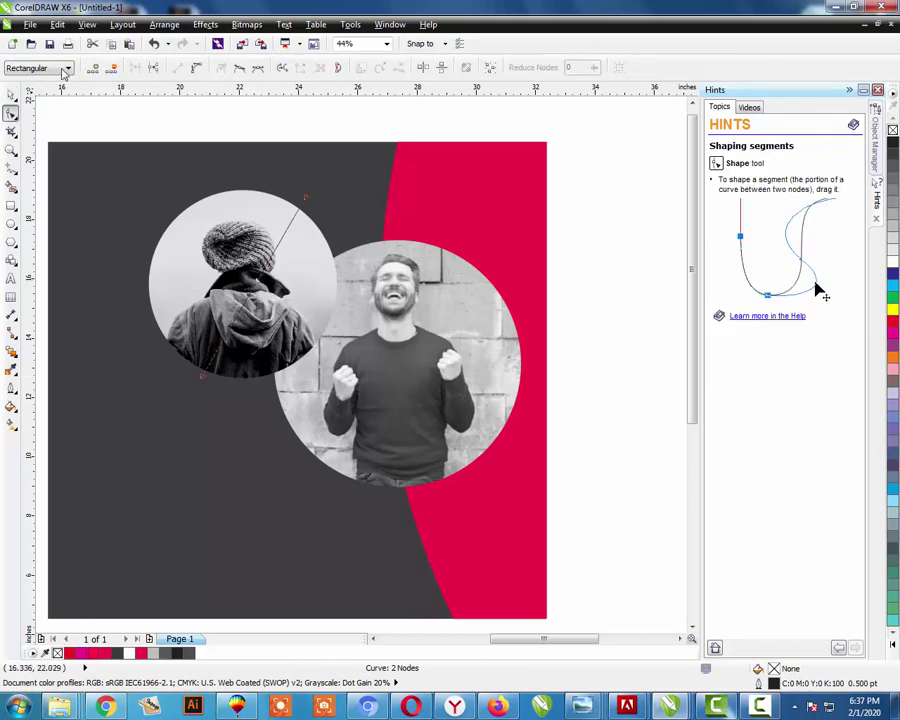
pyautogui.click(259, 292)
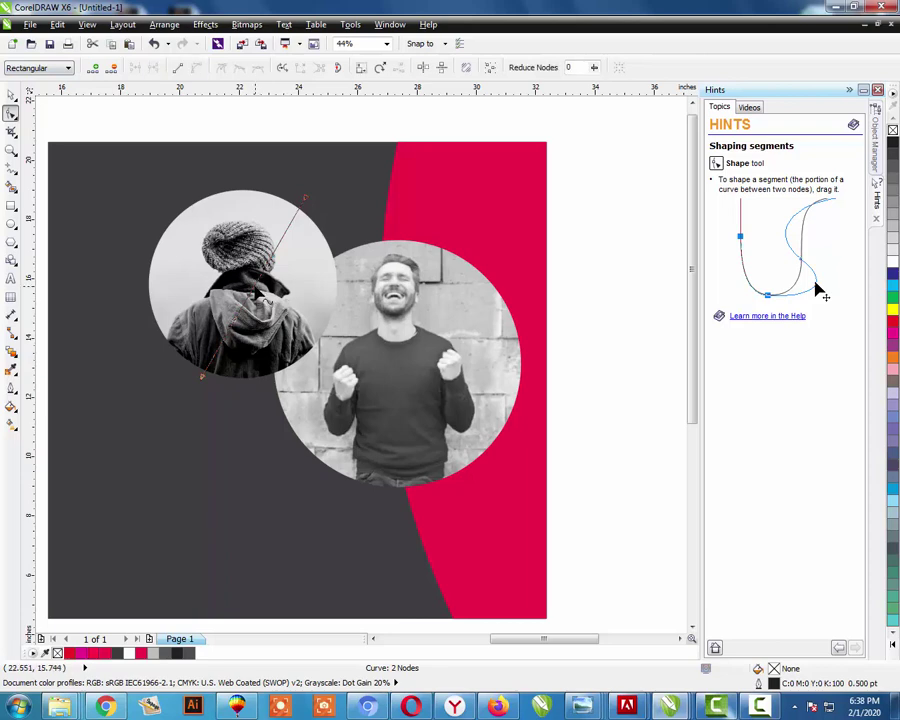
pyautogui.moveTo(259, 292); pyautogui.dragTo(381, 275)
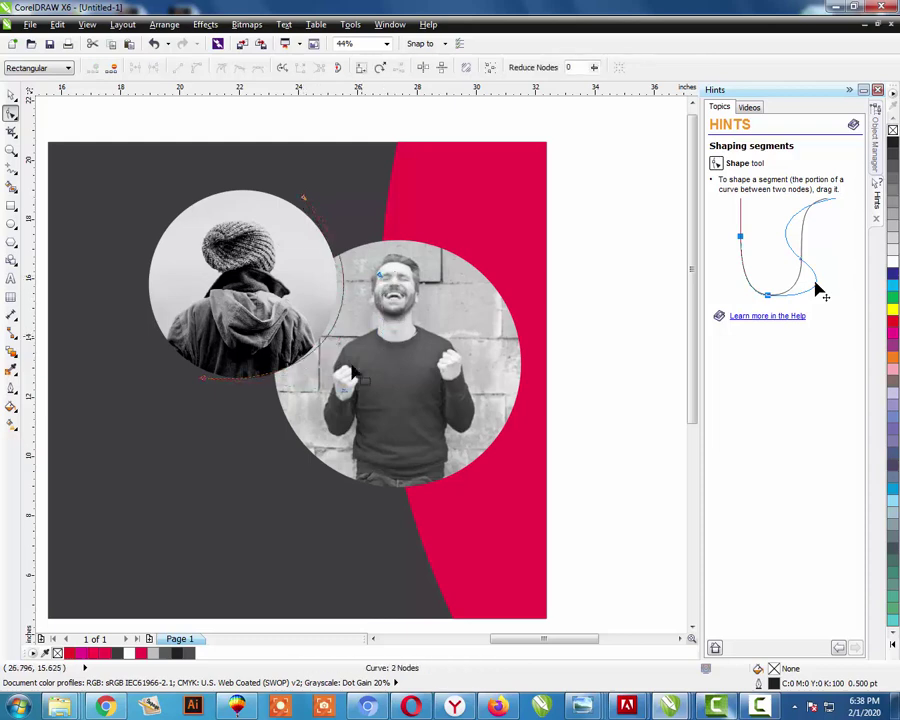
pyautogui.moveTo(344, 398); pyautogui.dragTo(346, 420)
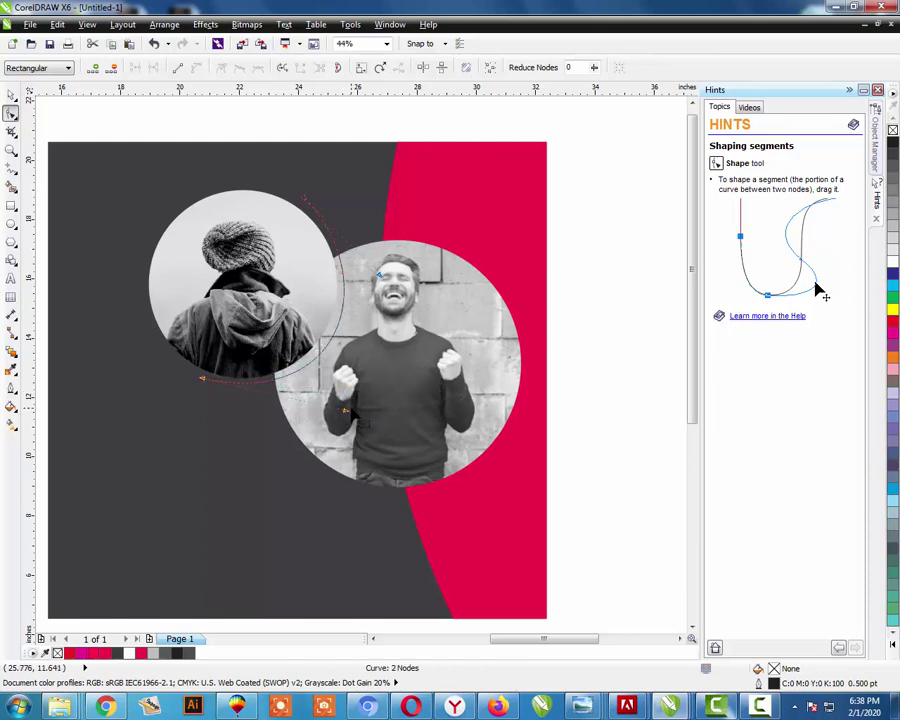
pyautogui.press('space')
pyautogui.press('Escape')
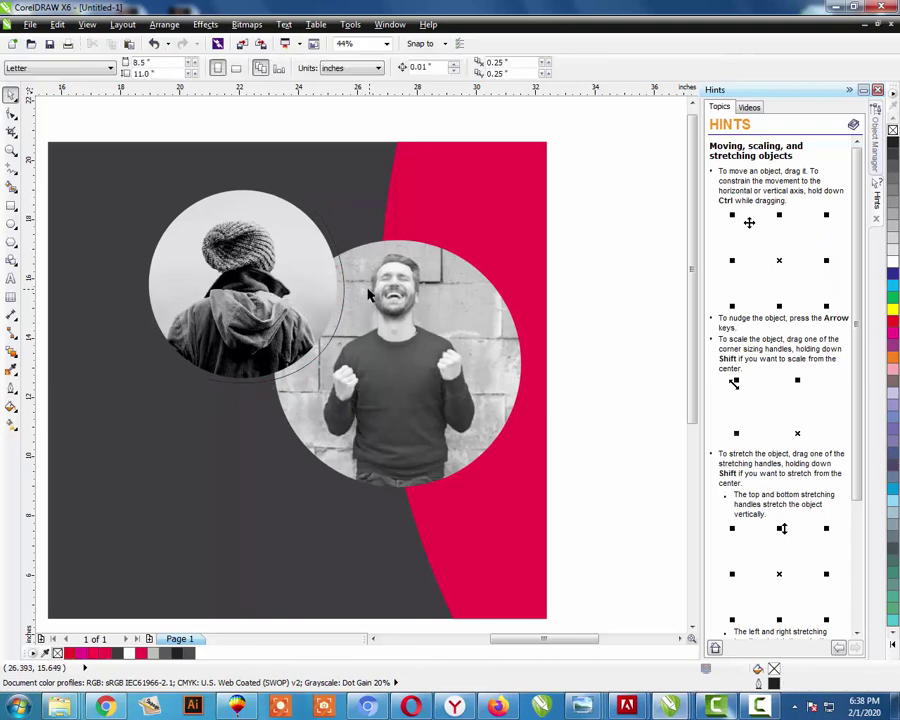
# - Draw a straight freehand line, about 4.4 by 7.6 inches, across the laughing man's circle from its upper right to its lower left
pyautogui.click(12, 171)
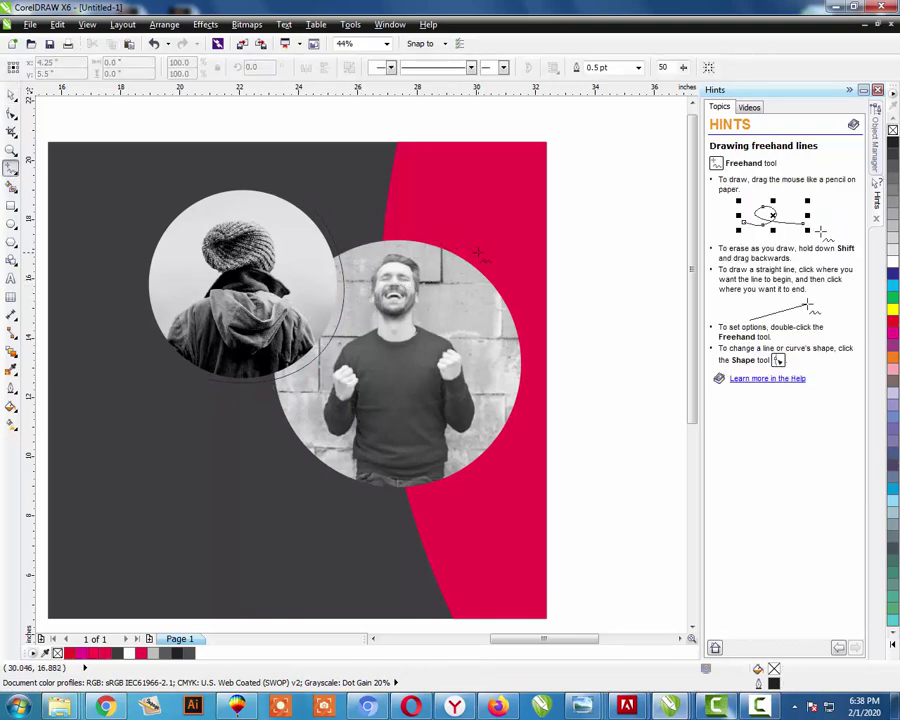
pyautogui.click(471, 257)
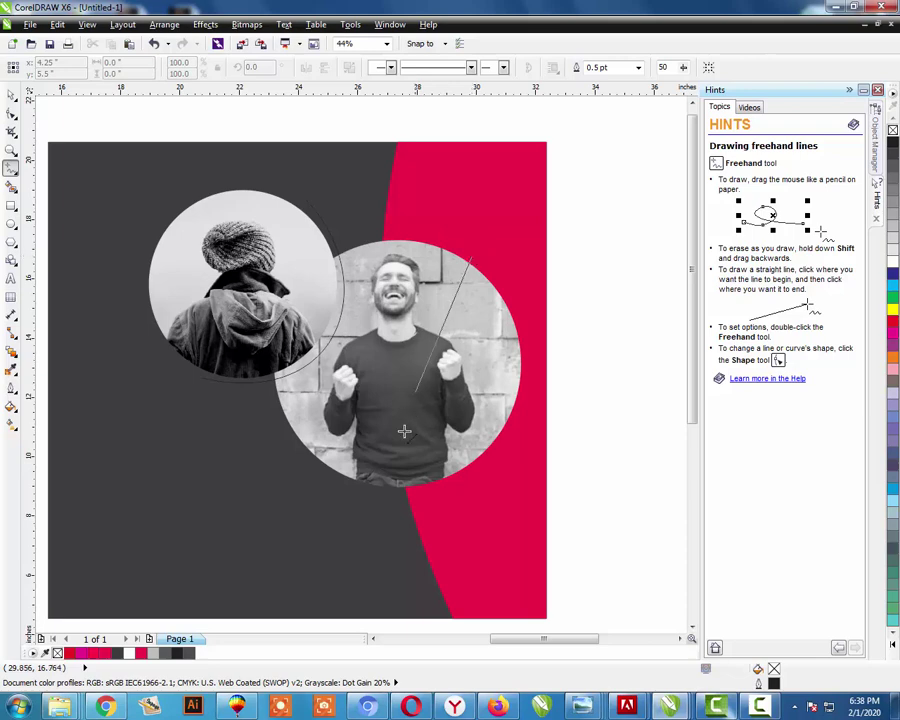
pyautogui.click(346, 484)
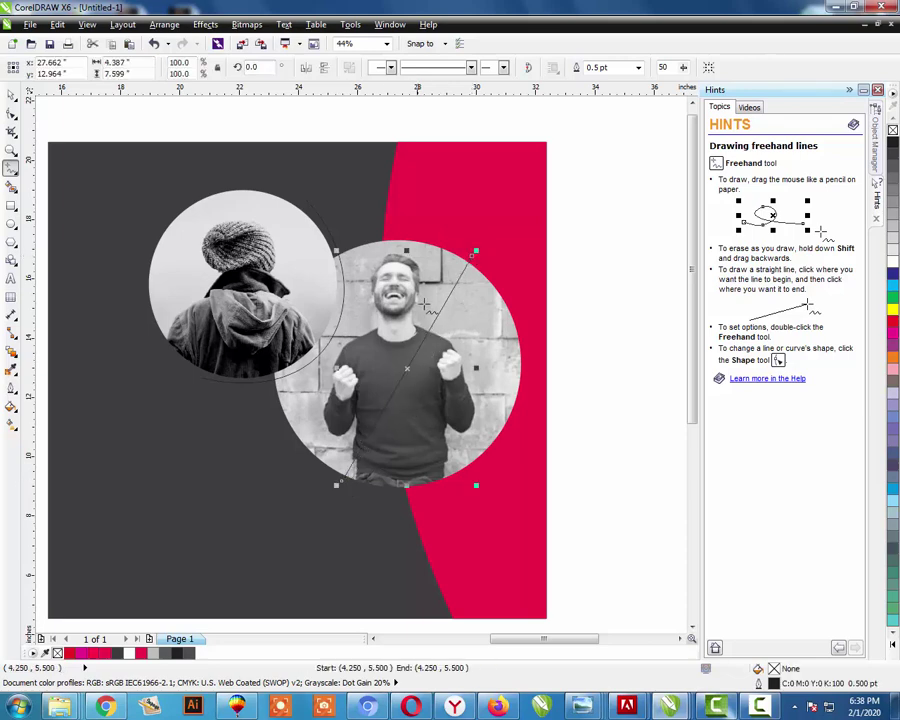
pyautogui.press('space')
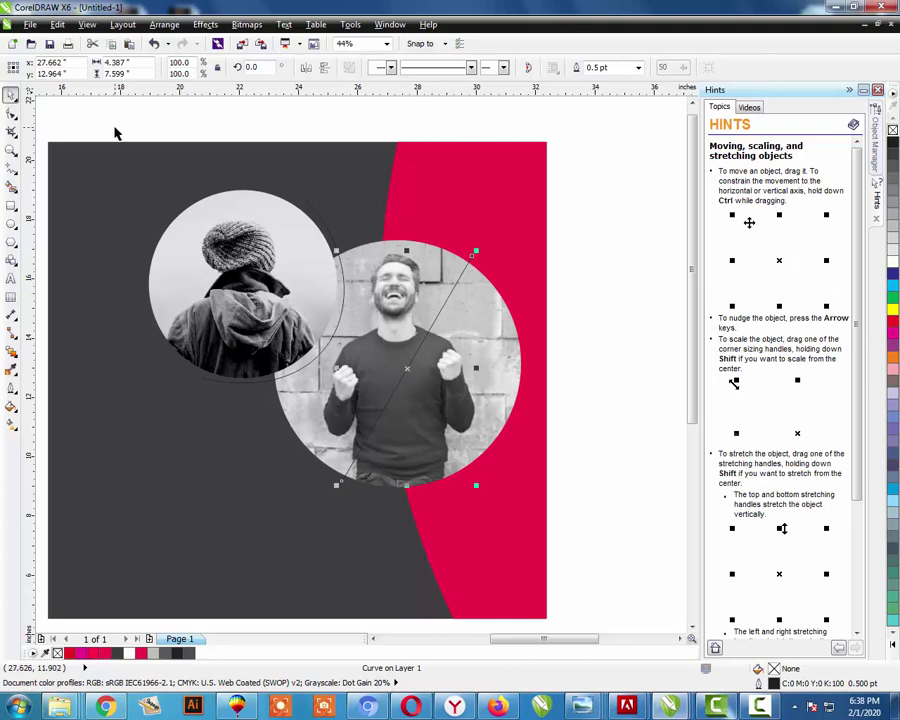
# - Convert the diagonal line over the laughing man's circle to a curve and bend it into an arc around the circle's upper-left edge
pyautogui.click(12, 113)
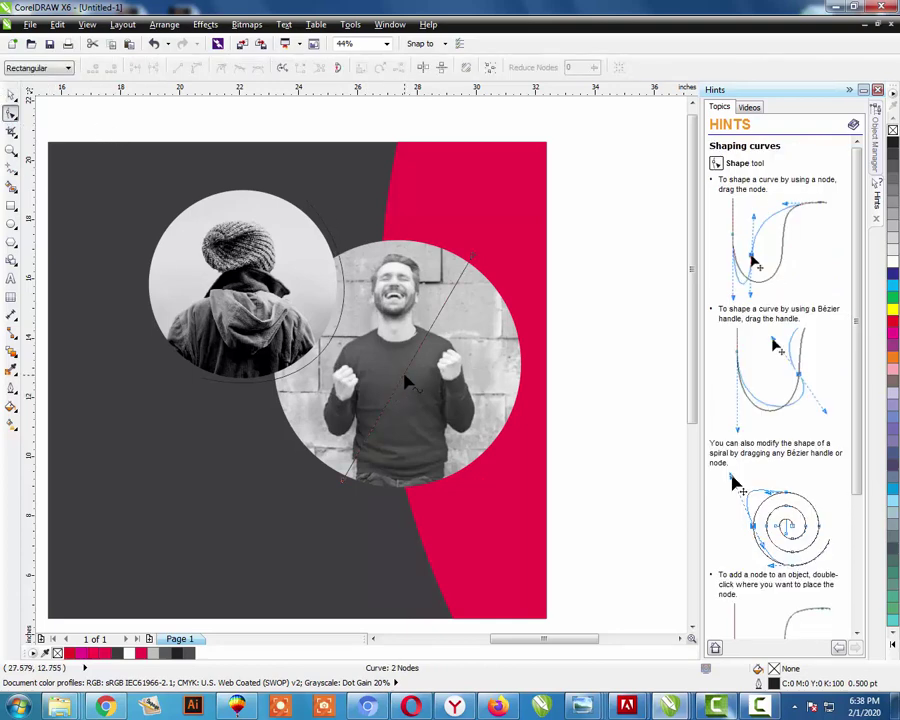
pyautogui.click(384, 407)
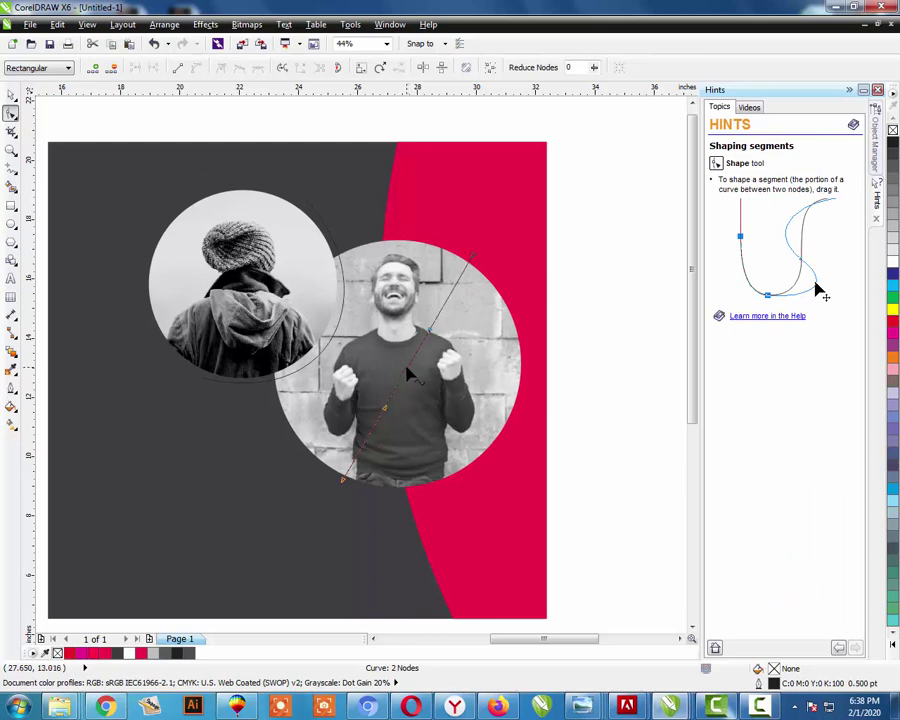
pyautogui.moveTo(409, 375); pyautogui.dragTo(312, 333)
pyautogui.moveTo(296, 308); pyautogui.dragTo(290, 300)
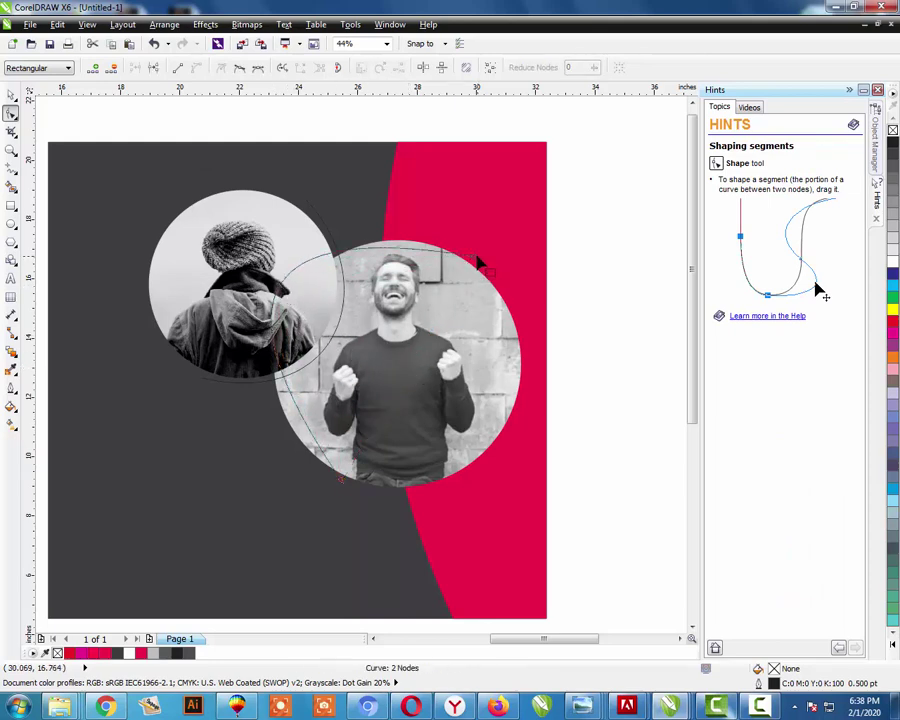
pyautogui.click(259, 224)
pyautogui.moveTo(259, 224); pyautogui.dragTo(287, 183)
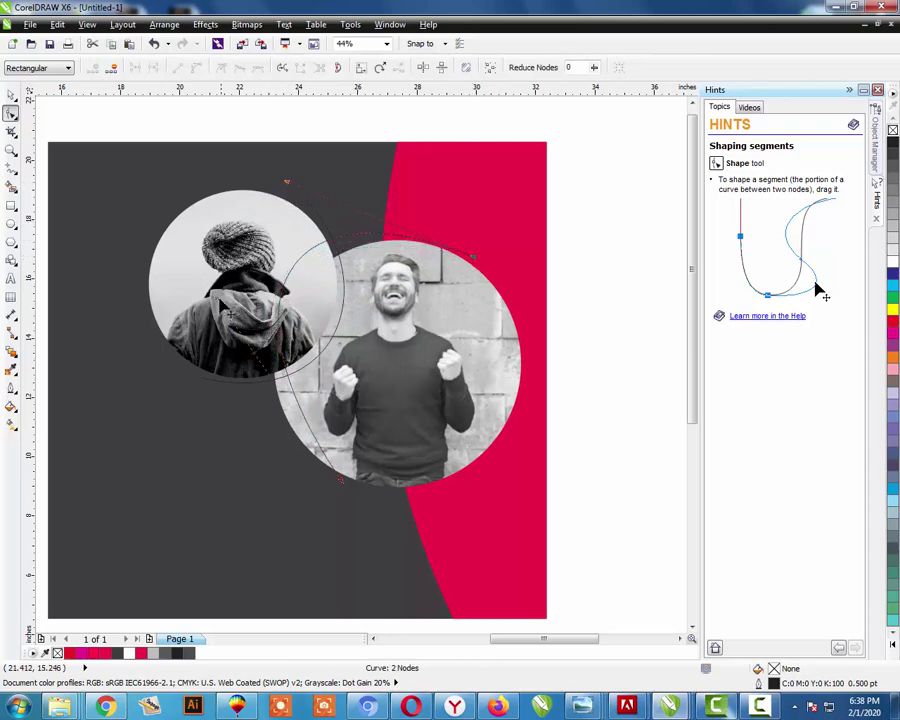
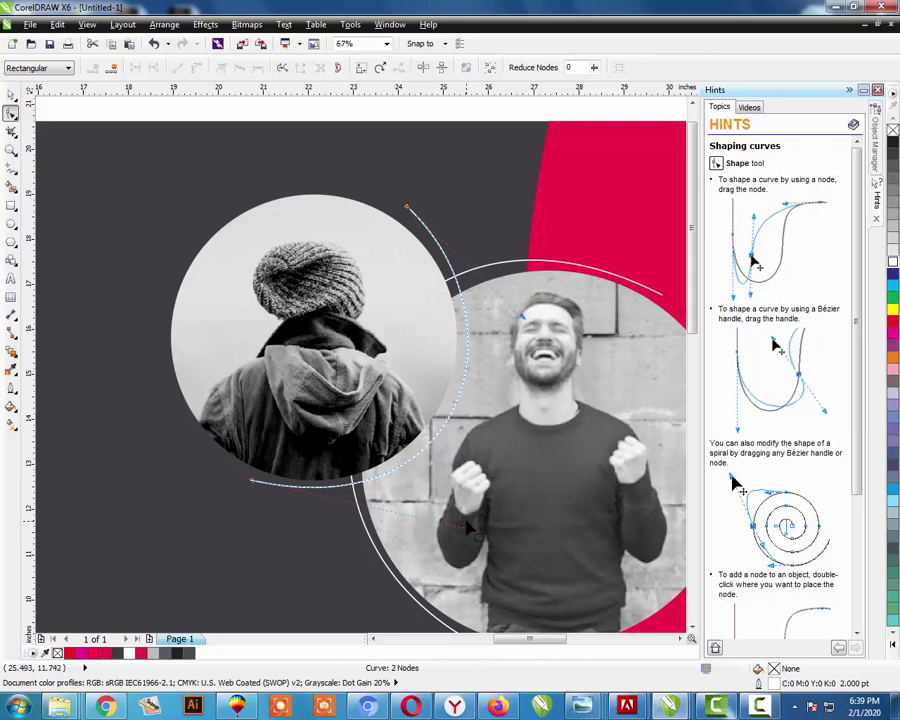
# - Fine-tune the lower curvature of the white arc beside the knit-hat circle so it follows the circle's edge more closely
pyautogui.moveTo(470, 533); pyautogui.dragTo(462, 534)
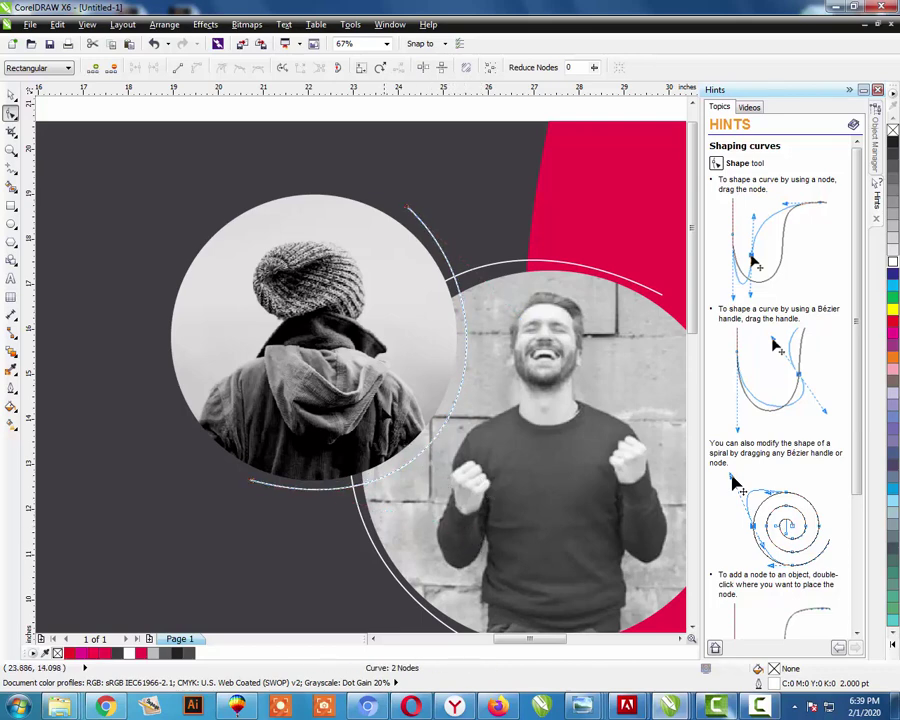
pyautogui.press('space')
pyautogui.press('Escape')
pyautogui.hotkey('shift', 'F4')
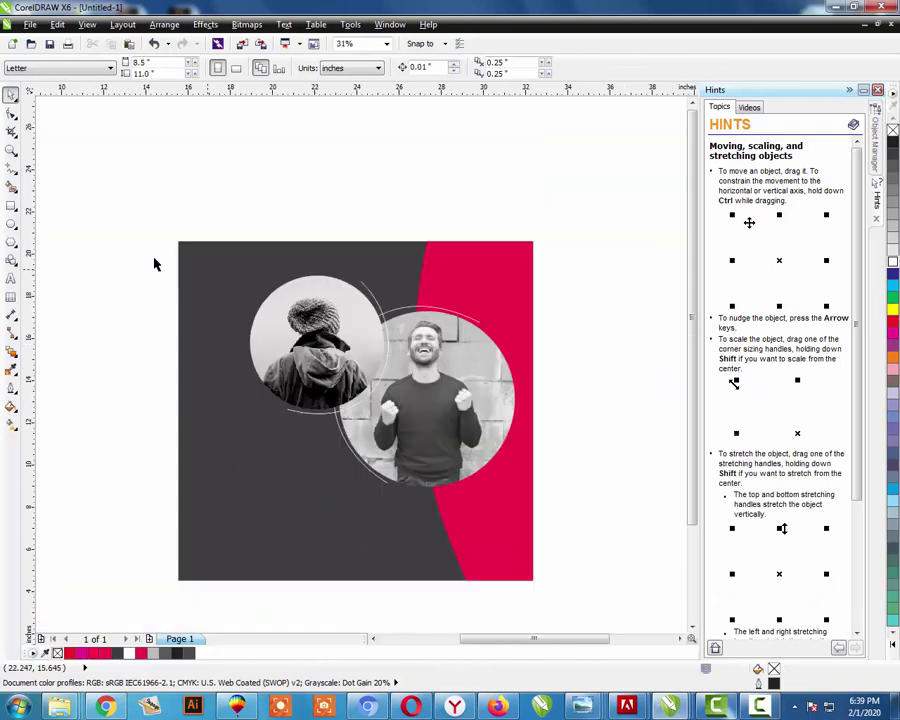
# - Draw a small circle, scale it to about 0.43 inches and place it at the upper end of the knit-hat arc
pyautogui.click(11, 224)
pyautogui.moveTo(340, 269)
pyautogui.mouseDown()
pyautogui.moveTo(358, 263)
pyautogui.moveTo(350, 258)
pyautogui.mouseUp()
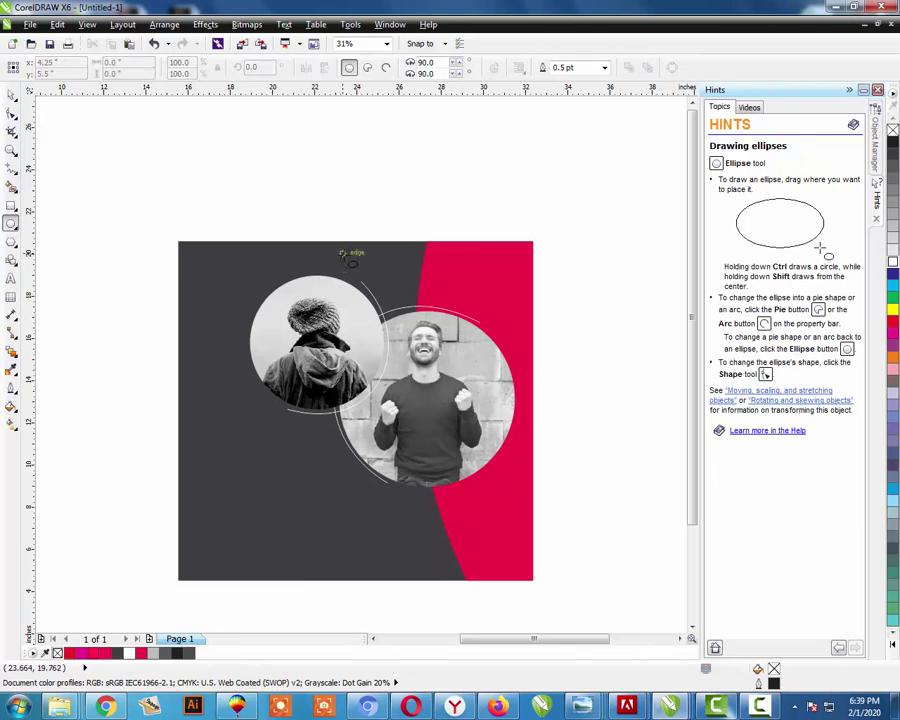
pyautogui.press('z')
pyautogui.moveTo(301, 231); pyautogui.dragTo(392, 331)
pyautogui.press('space')
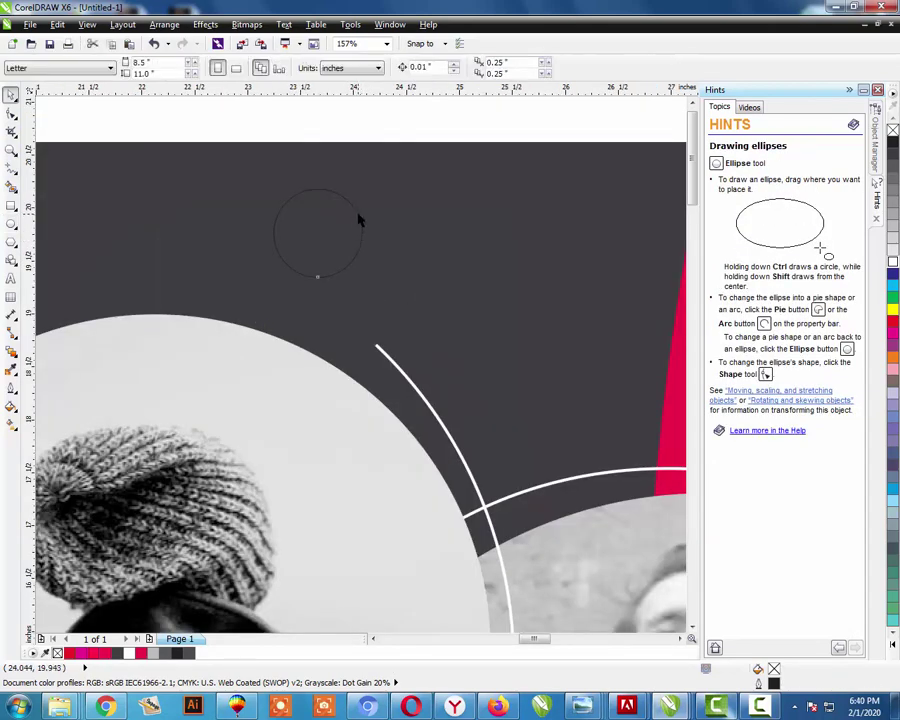
pyautogui.click(360, 220)
pyautogui.moveTo(366, 187); pyautogui.dragTo(349, 190)
pyautogui.moveTo(320, 258); pyautogui.dragTo(361, 329)
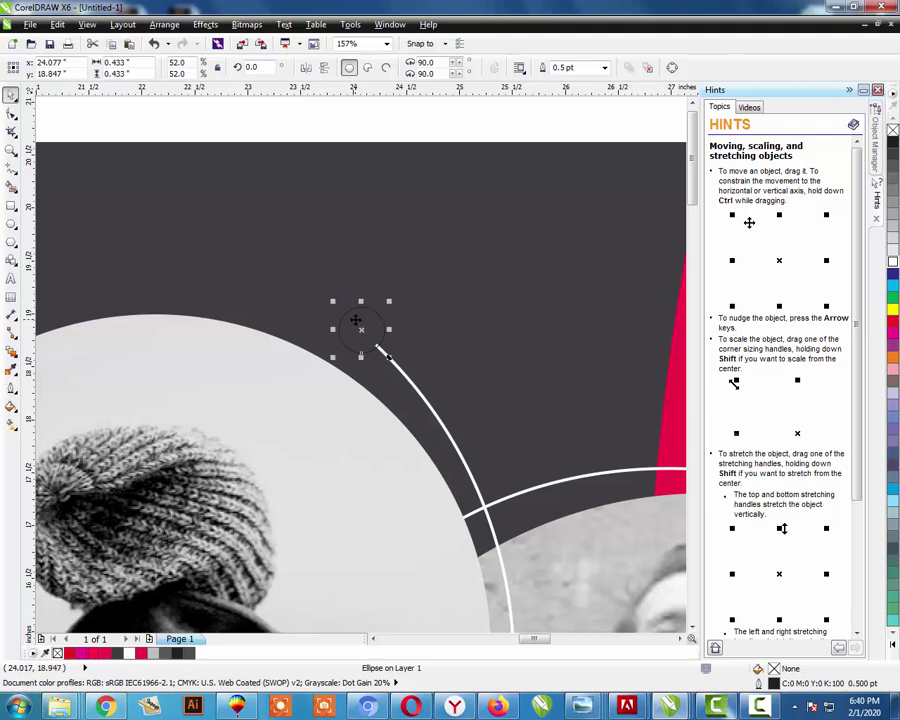
# - Fill the small circle with CMYK 0, 100, 71, 0 and remove its outline
pyautogui.hotkey('shift', 'F11')
pyautogui.click(332, 243)
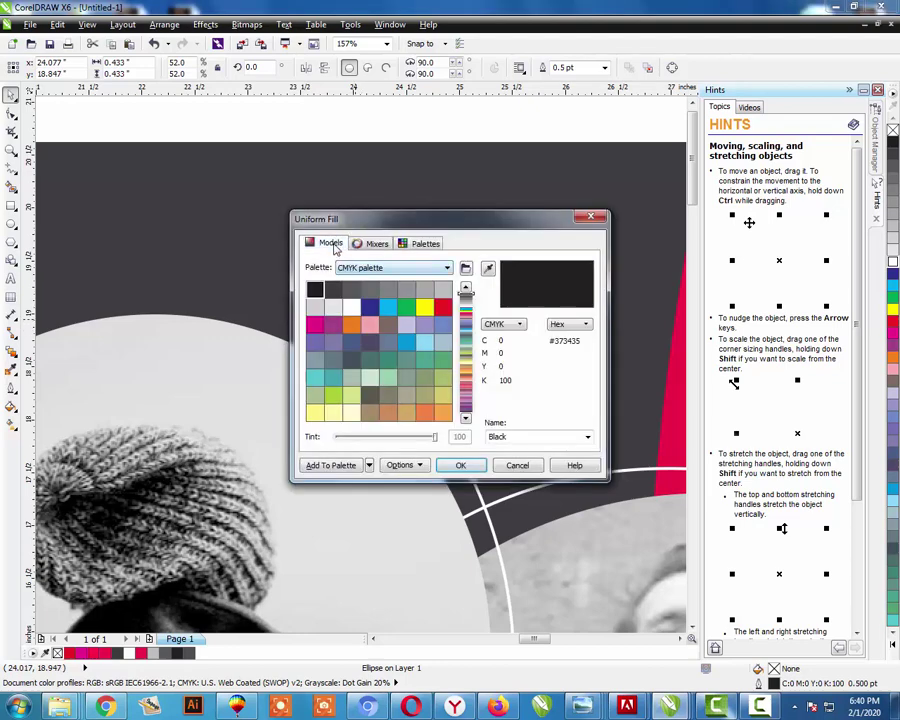
pyautogui.click(373, 267)
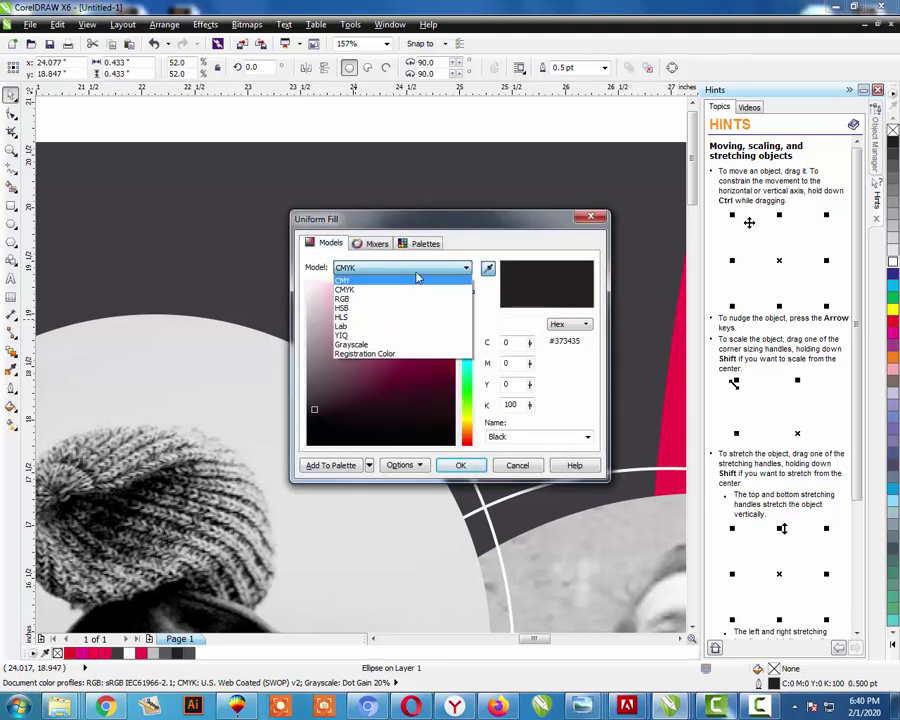
pyautogui.click(414, 270)
pyautogui.click(508, 363)
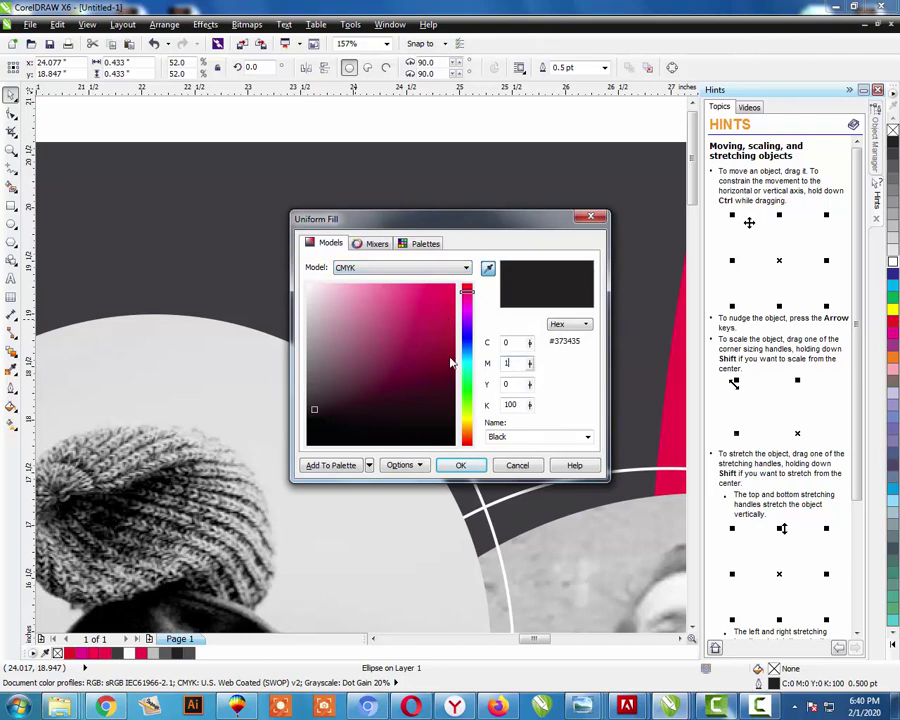
pyautogui.press('Tab')
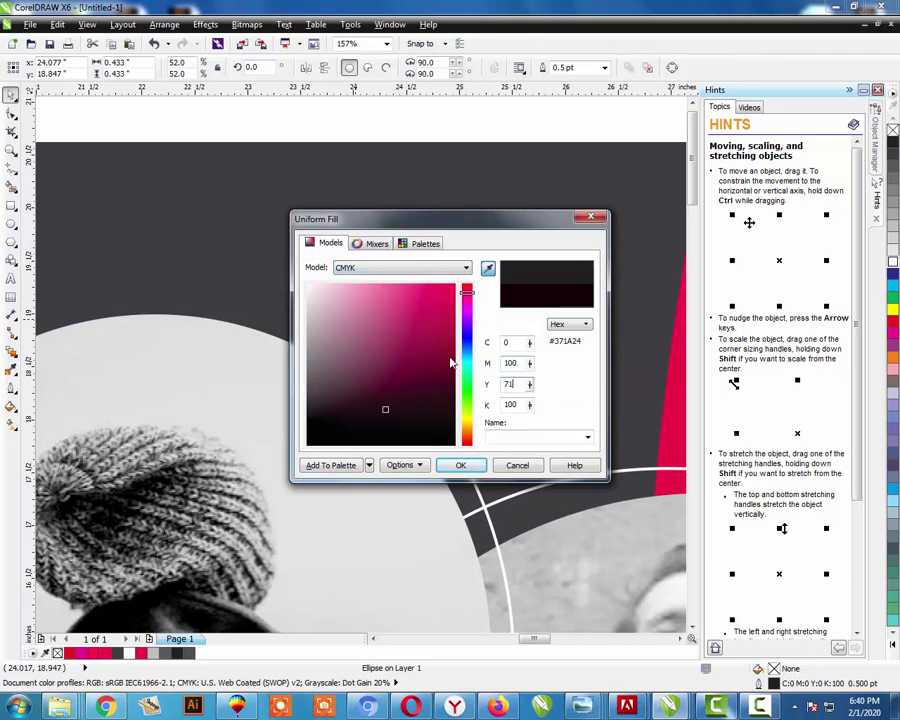
pyautogui.write('71')
pyautogui.press('Tab')
pyautogui.write('0')
pyautogui.press('Return')
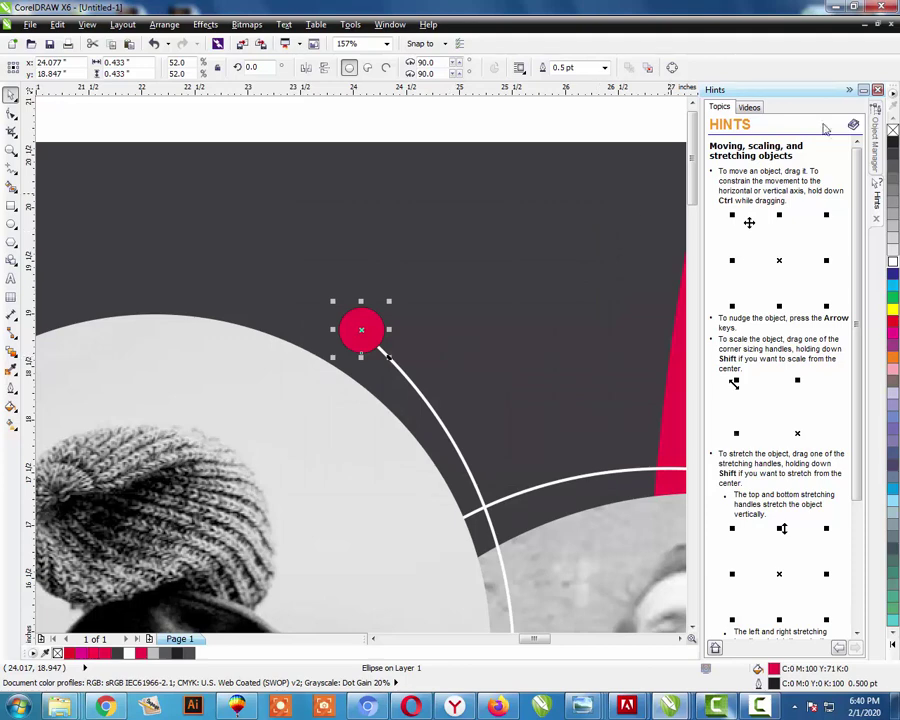
pyautogui.press('Escape')
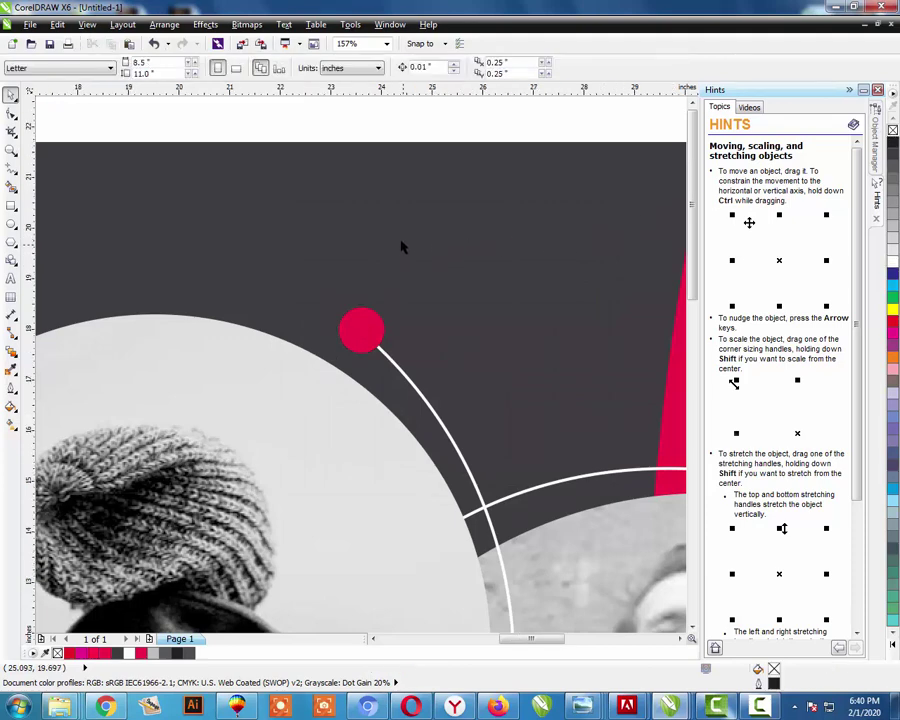
# - Place a copy of the red dot at the lower-left end of the knit-hat arc and align it with the line's tip
pyautogui.scroll(-5, 404, 245)
pyautogui.moveTo(397, 258); pyautogui.dragTo(344, 445)
pyautogui.press('F2')
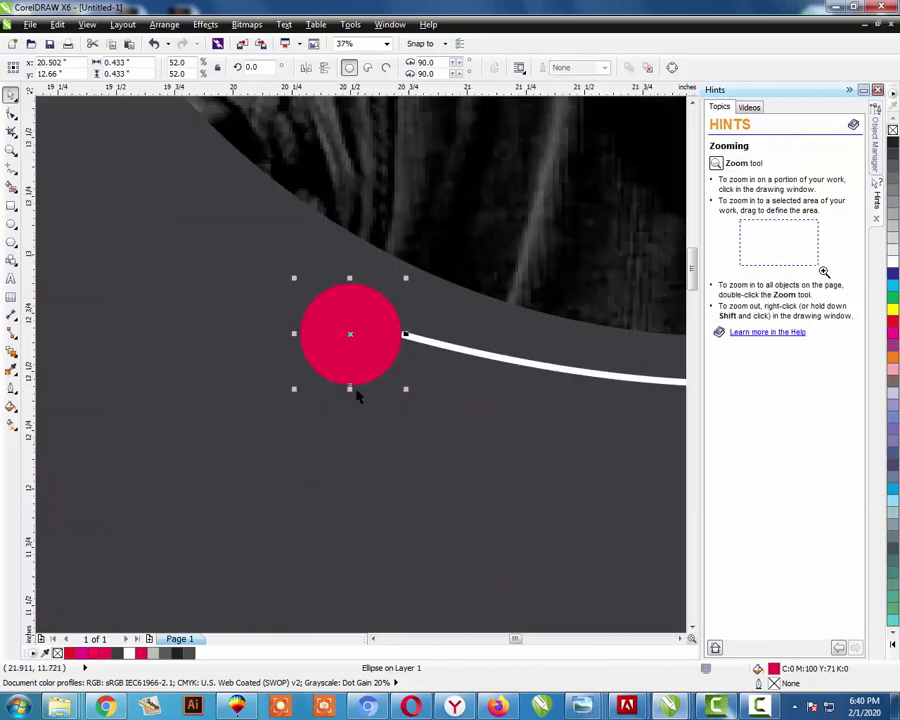
pyautogui.moveTo(350, 347)
pyautogui.mouseDown()
pyautogui.moveTo(370, 327)
pyautogui.moveTo(355, 323)
pyautogui.mouseUp()
pyautogui.press('Escape')
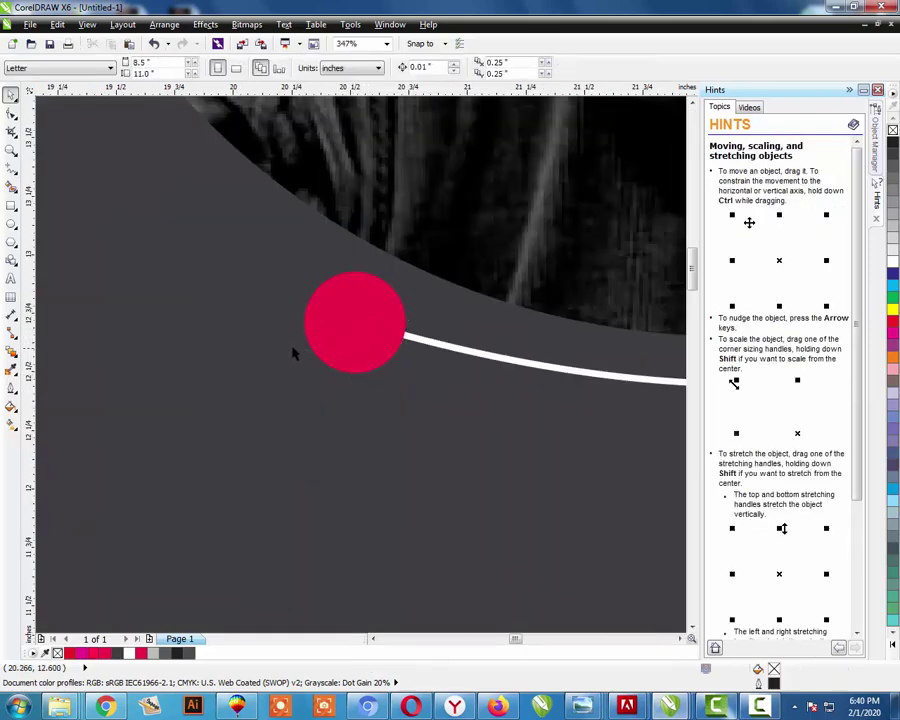
pyautogui.scroll(-5, 283, 347)
pyautogui.scroll(-2, 283, 347)
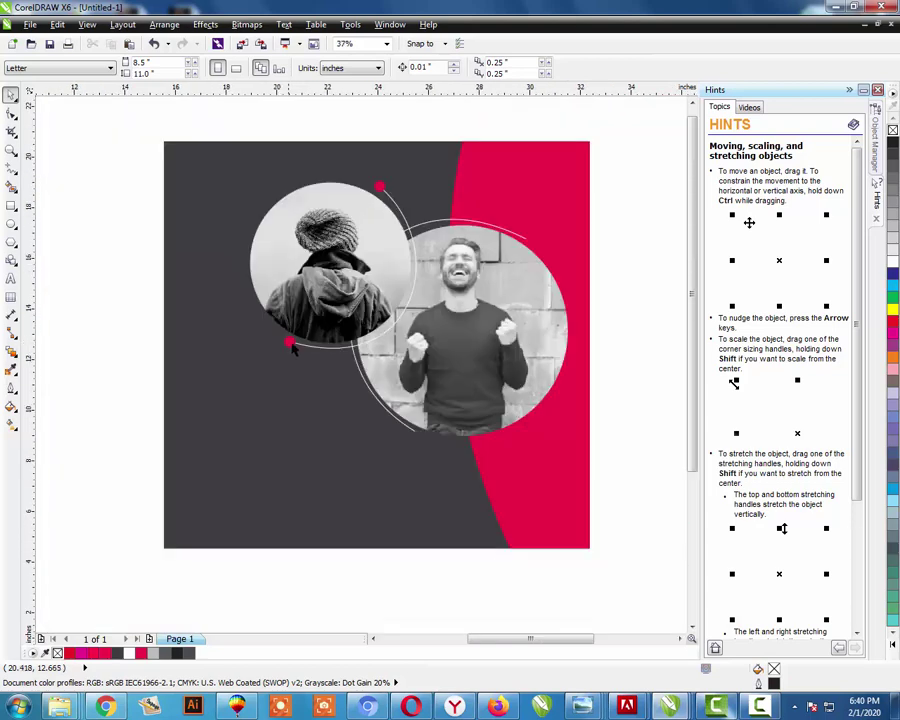
# - Place a copy of the red dot at the upper-right end of the laughing man's arc and fill it dark grey
pyautogui.moveTo(292, 347); pyautogui.dragTo(527, 238)
pyautogui.hotkey('shift', 'F11')
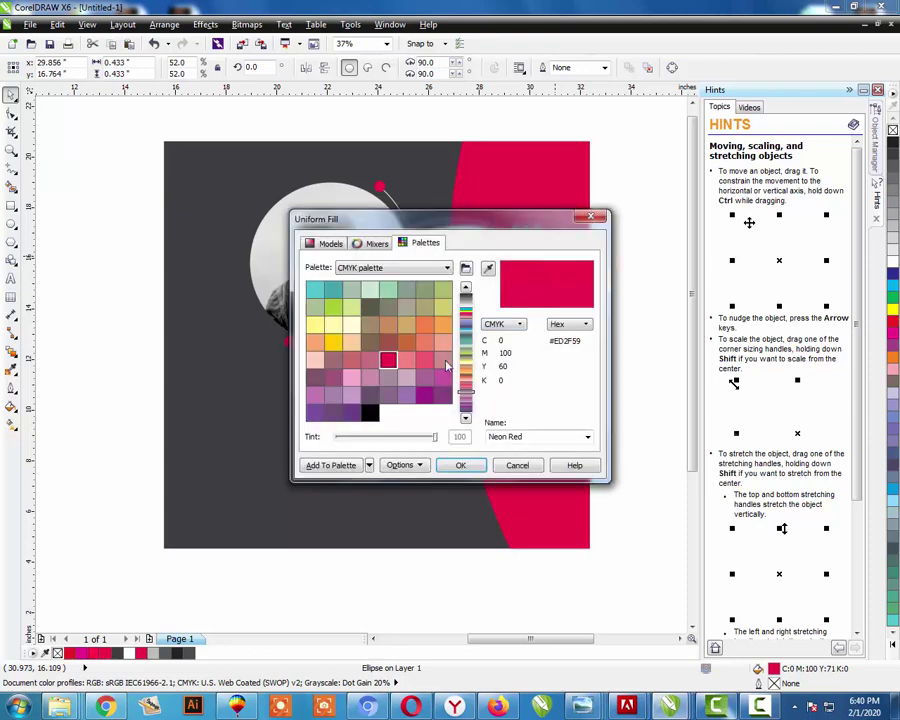
pyautogui.click(331, 244)
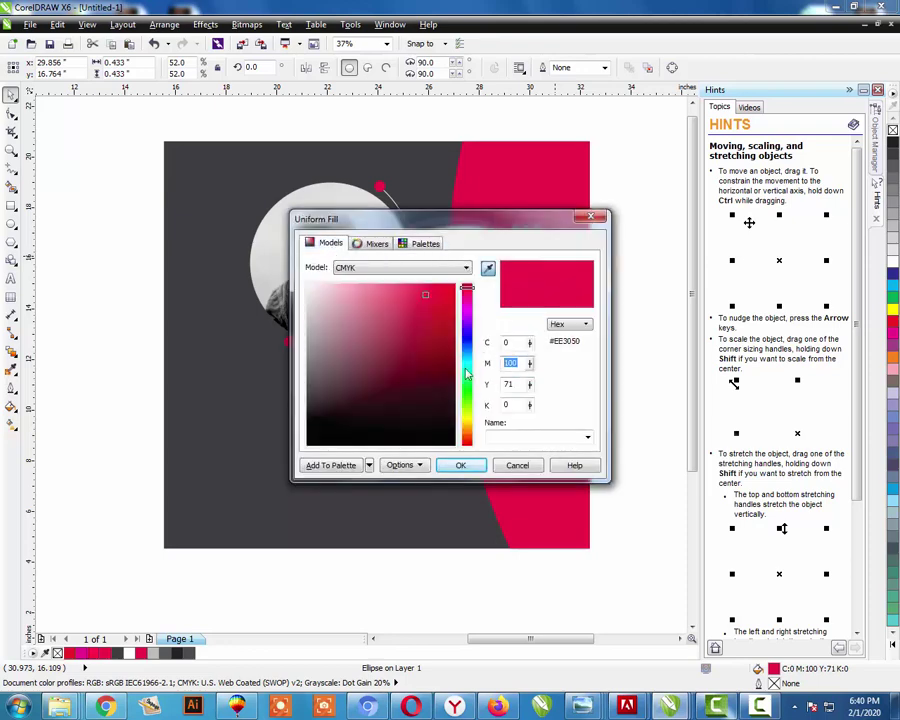
pyautogui.write('0')
pyautogui.press('Tab')
pyautogui.write('0')
pyautogui.press('Tab')
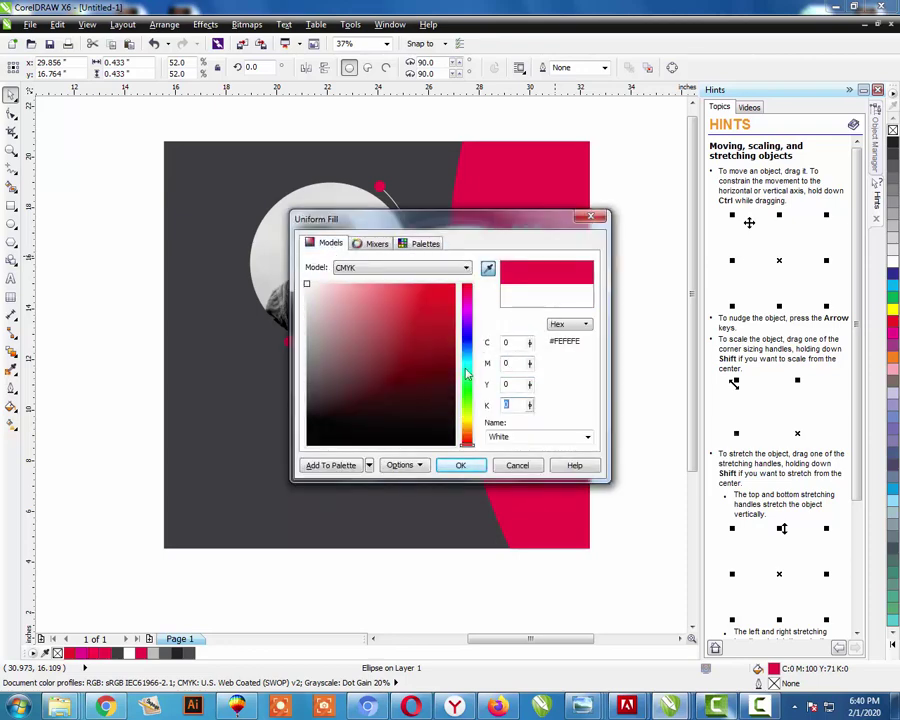
pyautogui.press('Return')
pyautogui.press('Escape')
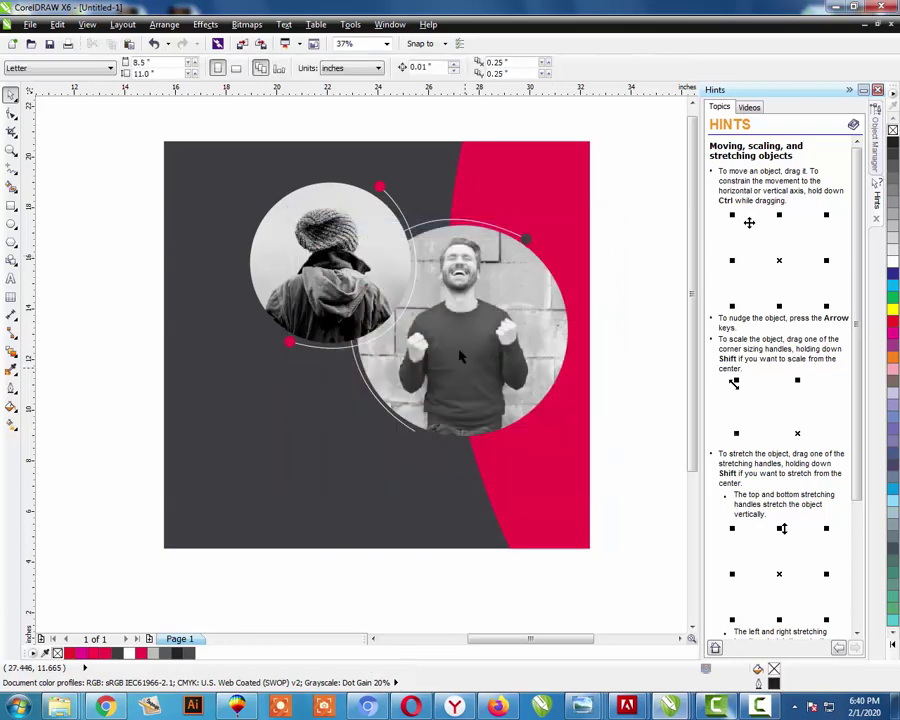
pyautogui.press('z')
pyautogui.moveTo(558, 215); pyautogui.dragTo(480, 273)
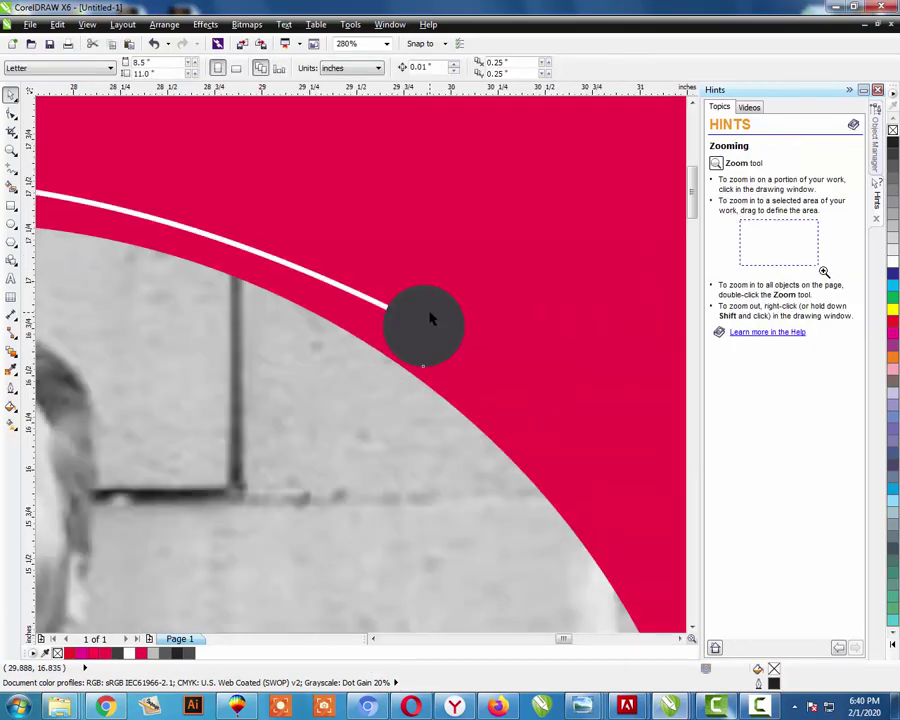
pyautogui.press('space')
pyautogui.scroll(-5, 446, 292)
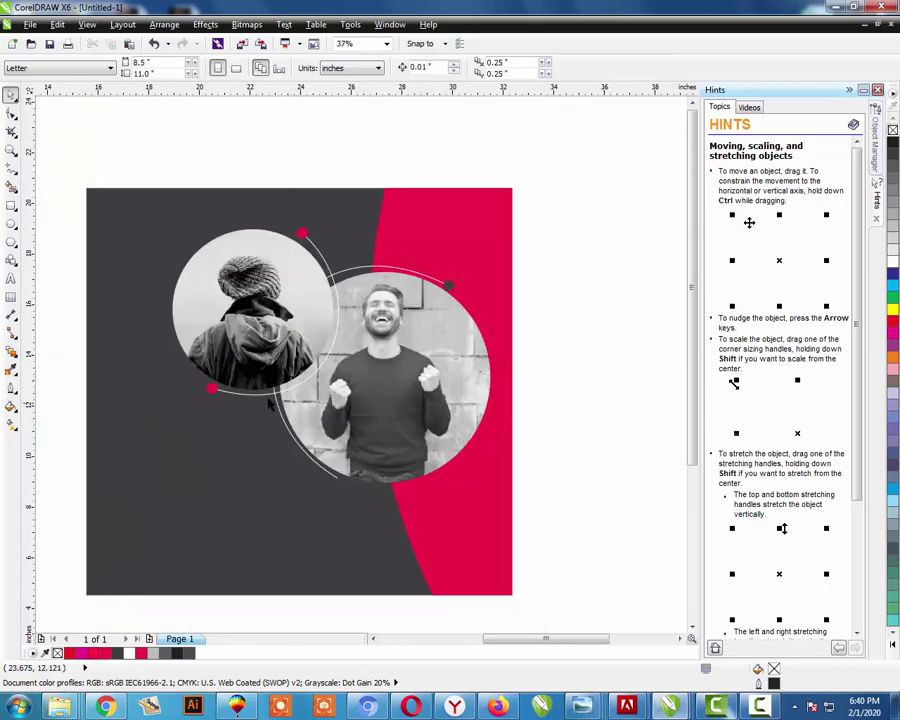
# - Place a copy of the red dot at the lower end of the laughing man's arc and align it with the line's tip
pyautogui.click(337, 478)
pyautogui.press('z')
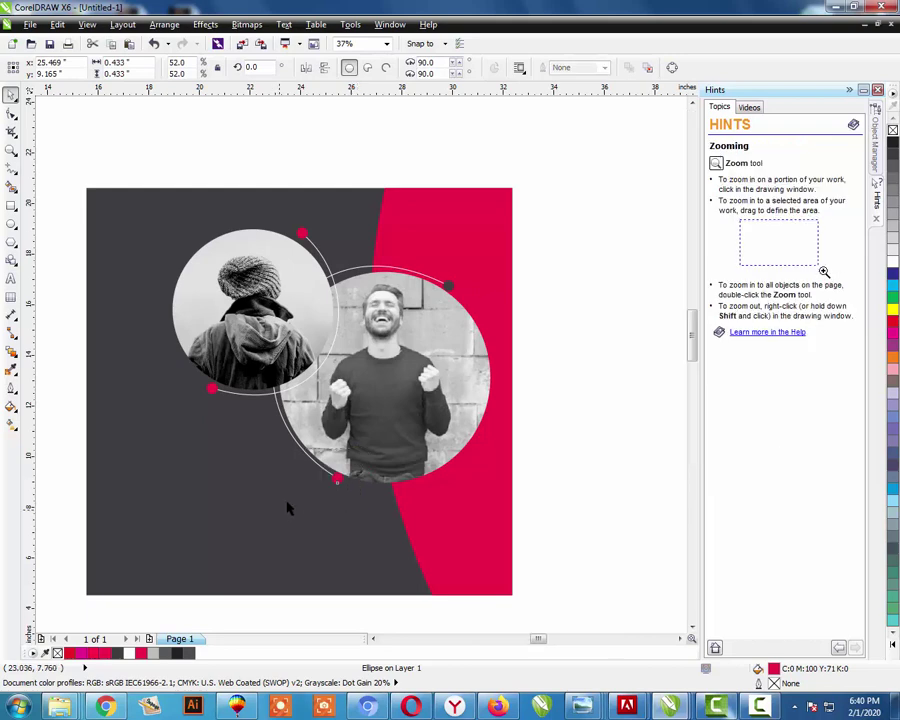
pyautogui.moveTo(286, 504); pyautogui.dragTo(373, 444)
pyautogui.press('space')
pyautogui.moveTo(502, 342); pyautogui.dragTo(491, 352)
pyautogui.press('Escape')
pyautogui.scroll(-10, 472, 360)
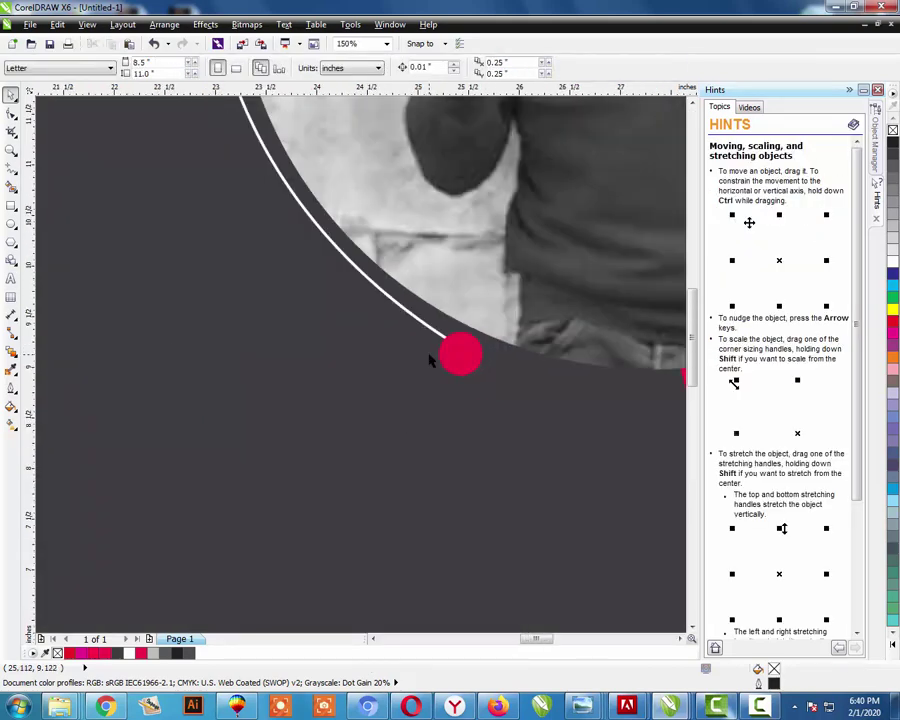
# - Draw a circle about 3.5 inches in diameter over the red strip above the laughing man's photo
pyautogui.scroll(-2, 430, 362)
pyautogui.press('z')
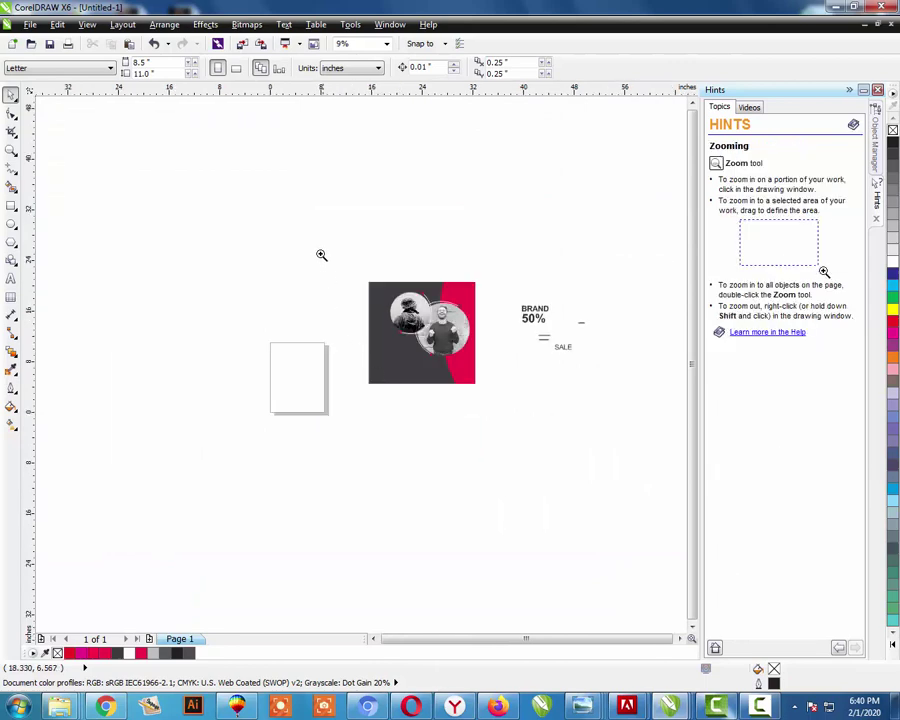
pyautogui.moveTo(321, 252); pyautogui.dragTo(612, 414)
pyautogui.press('space')
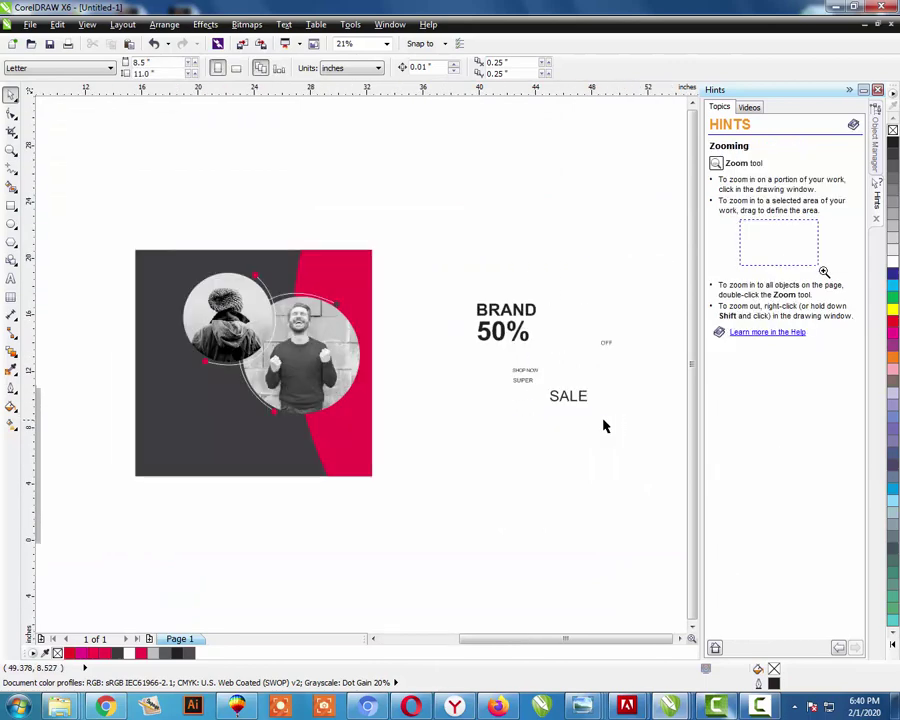
pyautogui.click(11, 224)
pyautogui.moveTo(333, 227)
pyautogui.mouseDown()
pyautogui.moveTo(380, 182)
pyautogui.moveTo(320, 272)
pyautogui.mouseUp()
pyautogui.press('space')
pyautogui.press('F2')
pyautogui.moveTo(394, 234); pyautogui.dragTo(274, 360)
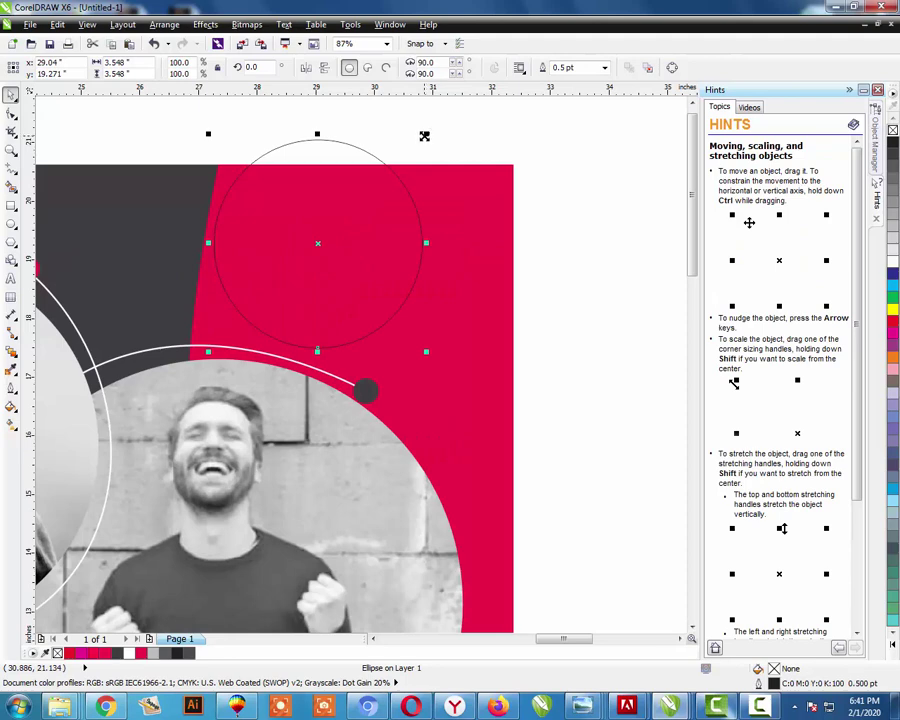
# - Scale the new circle on the red strip down to about 2.47 inches and shift it slightly left and down
pyautogui.moveTo(424, 136); pyautogui.dragTo(395, 165)
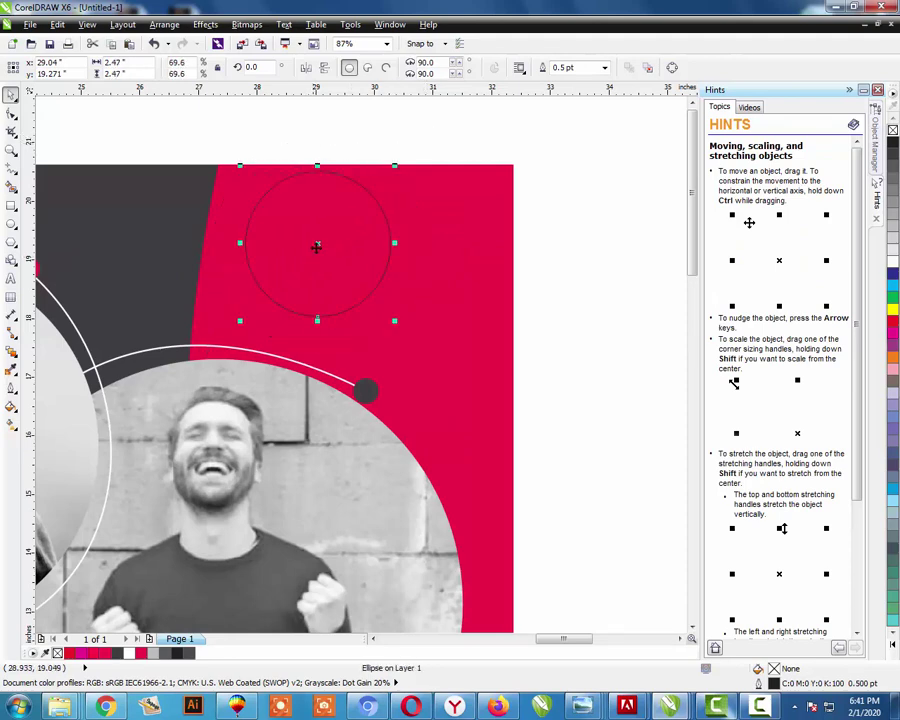
pyautogui.moveTo(317, 242); pyautogui.dragTo(296, 264)
pyautogui.press('Escape')
pyautogui.scroll(-3, 352, 282)
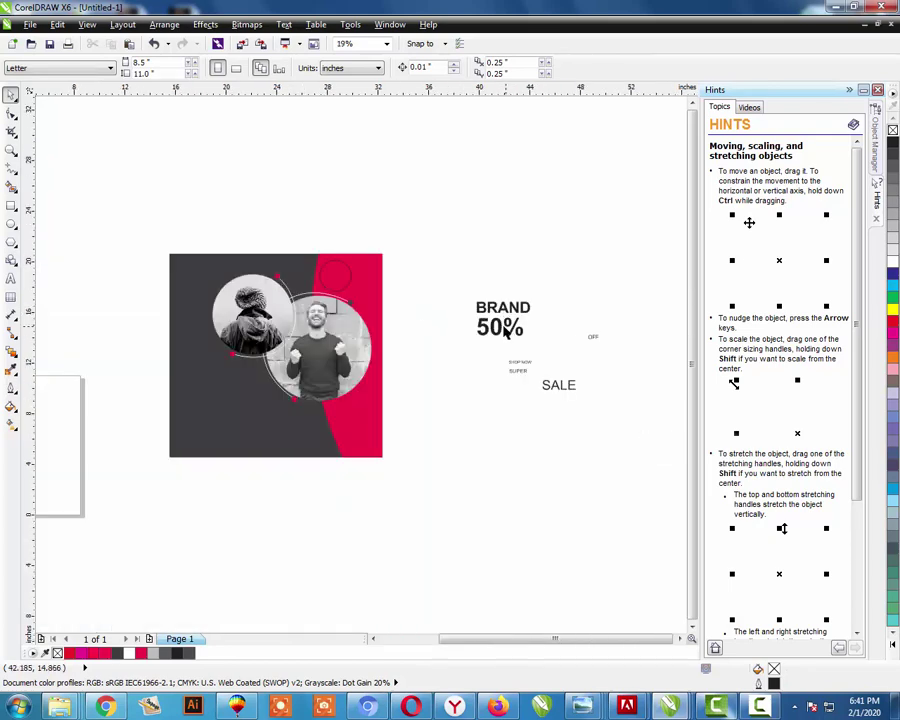
# - Move the 50% text onto the upper red strip and separate the BRAND and OFF texts beside the banner
pyautogui.moveTo(502, 330); pyautogui.dragTo(472, 354)
pyautogui.moveTo(504, 306); pyautogui.dragTo(552, 301)
pyautogui.moveTo(596, 338); pyautogui.dragTo(370, 285)
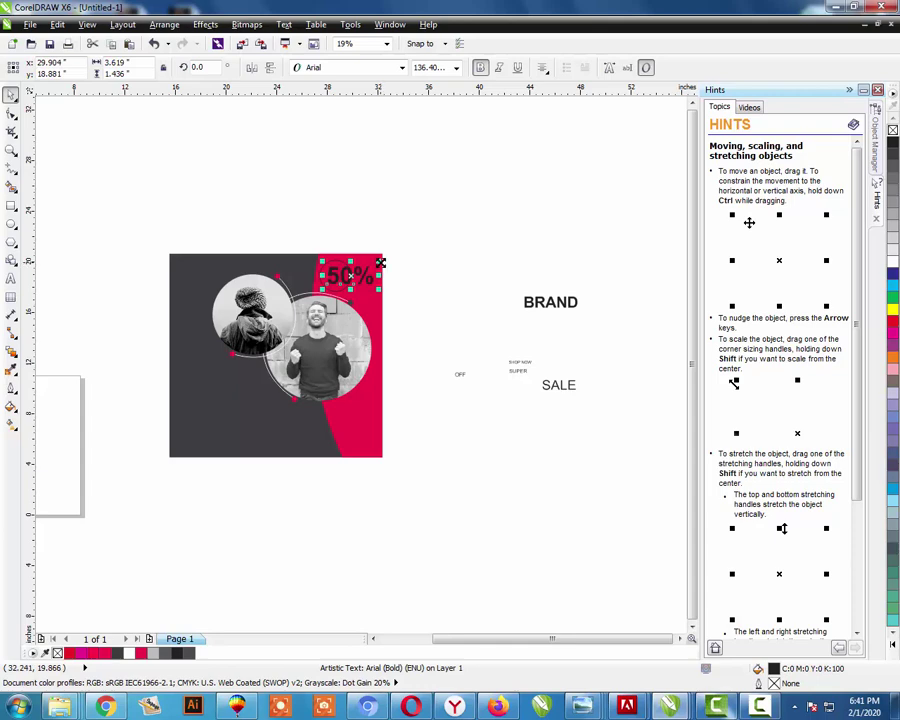
# - Scale the 50% text down to about 1.8 by 0.7 inches
pyautogui.moveTo(376, 262)
pyautogui.mouseDown()
pyautogui.moveTo(368, 266)
pyautogui.moveTo(380, 261)
pyautogui.mouseUp()
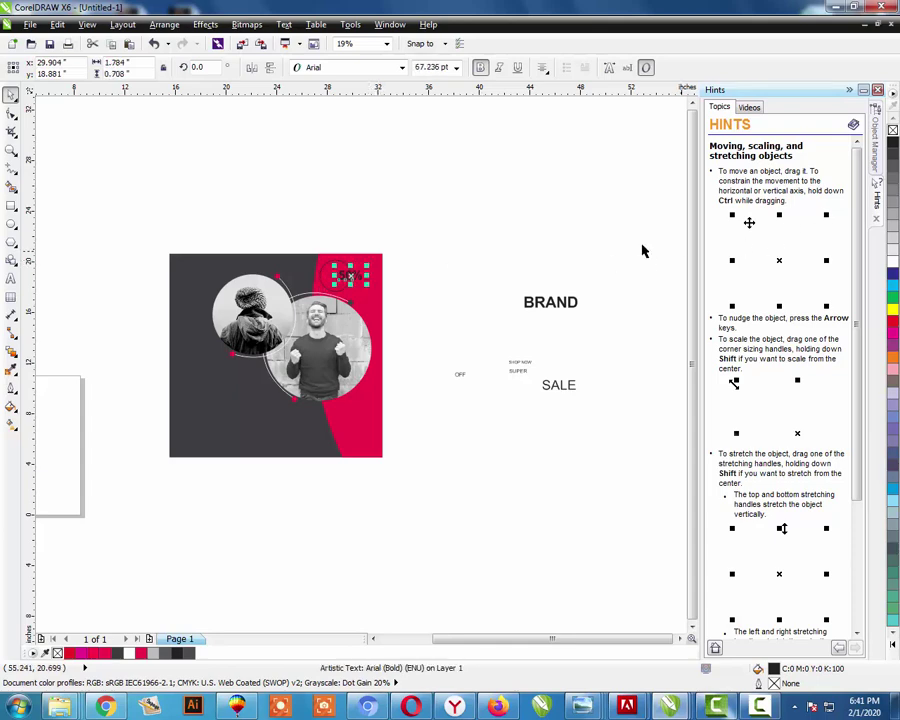
pyautogui.moveTo(277, 240); pyautogui.dragTo(430, 318)
pyautogui.press('space')
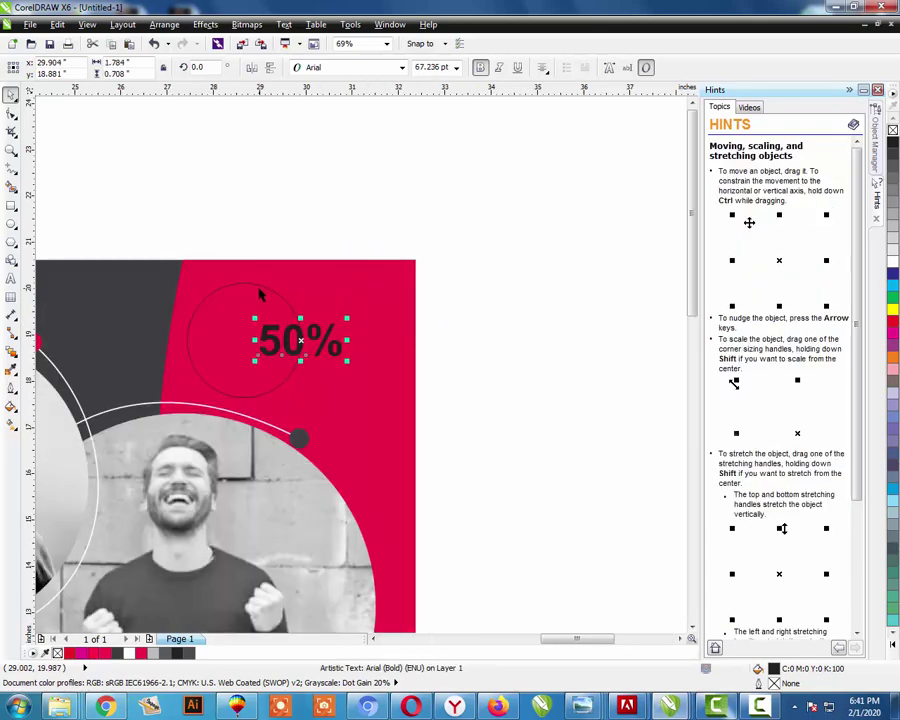
# - Centre the 50% text on the badge circle and move it slightly up inside the circle
pyautogui.keyDown('shift'); pyautogui.click(260, 285); pyautogui.keyUp('shift')
pyautogui.press('c')
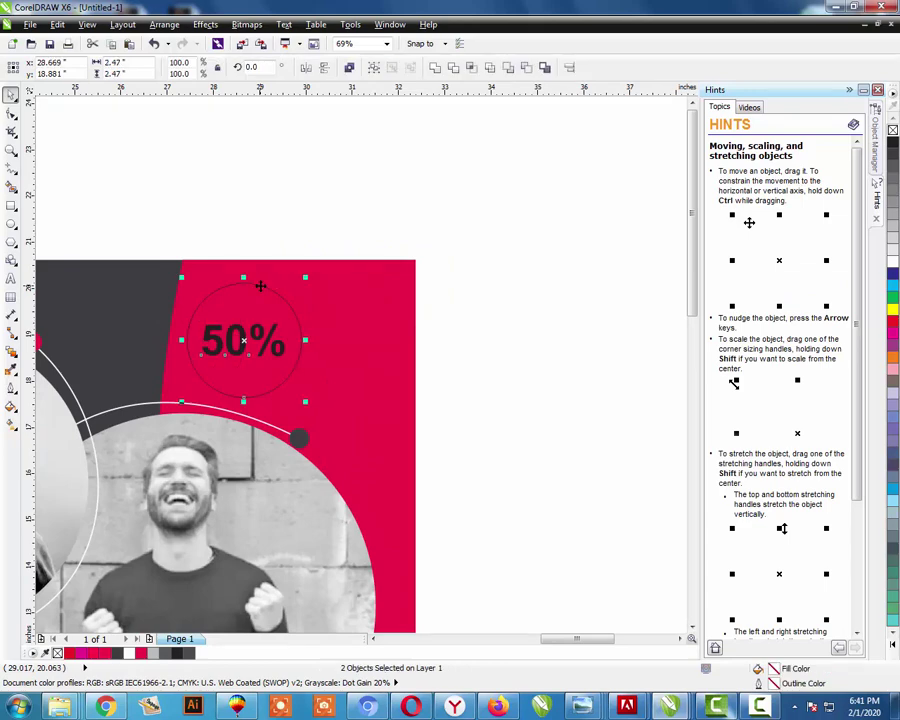
pyautogui.press('Escape')
pyautogui.press('z')
pyautogui.moveTo(136, 260); pyautogui.dragTo(286, 376)
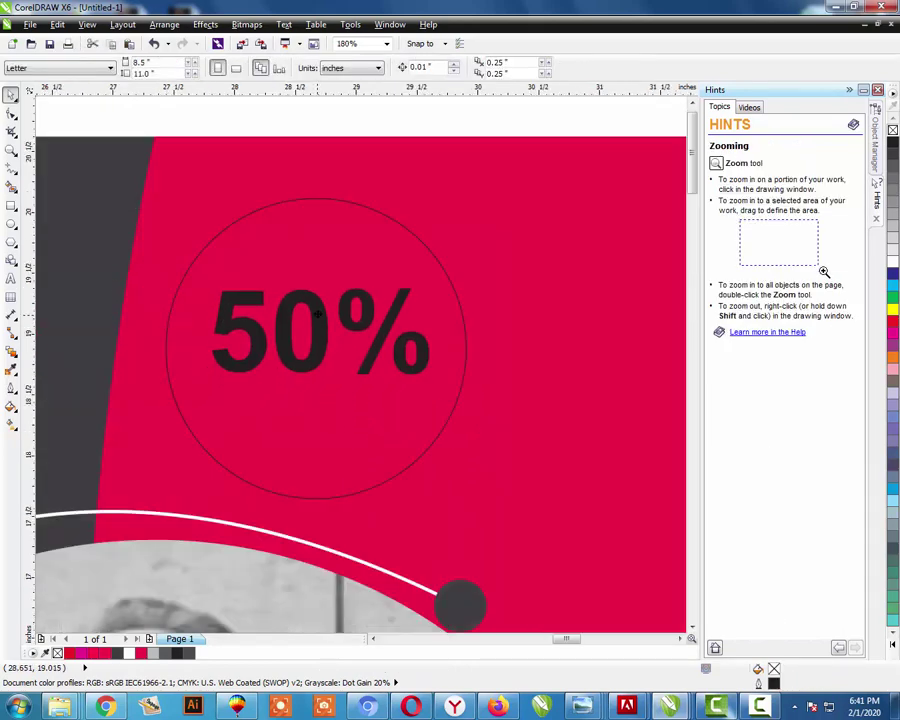
pyautogui.press('space')
# - Move the OFF text from beside the banner into the badge circle, below the 50% text
pyautogui.scroll(-2, 315, 322)
pyautogui.scroll(-3, 317, 316)
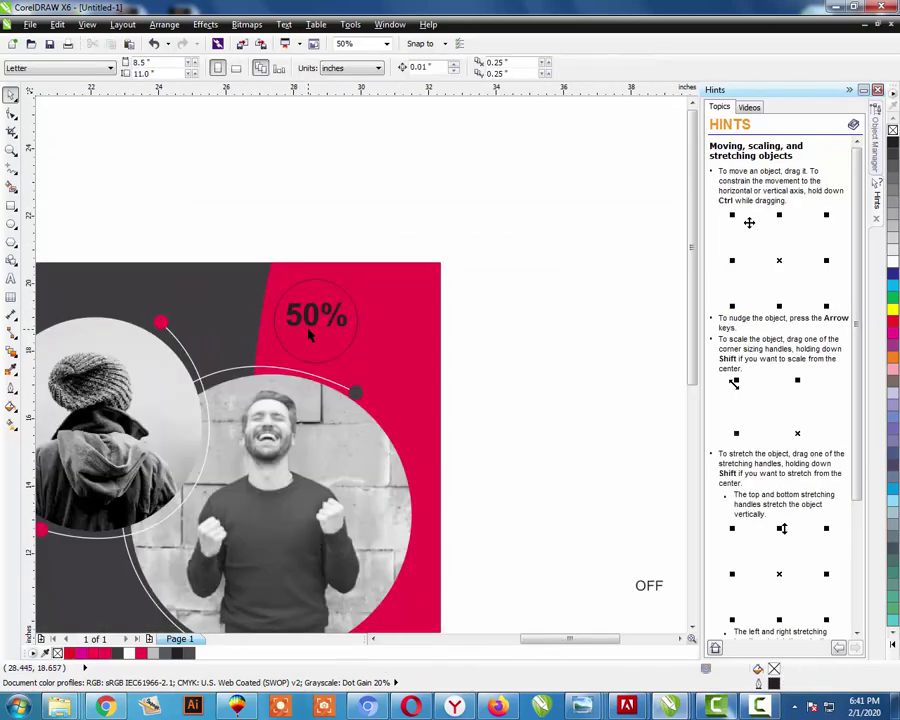
pyautogui.moveTo(484, 463); pyautogui.dragTo(312, 338)
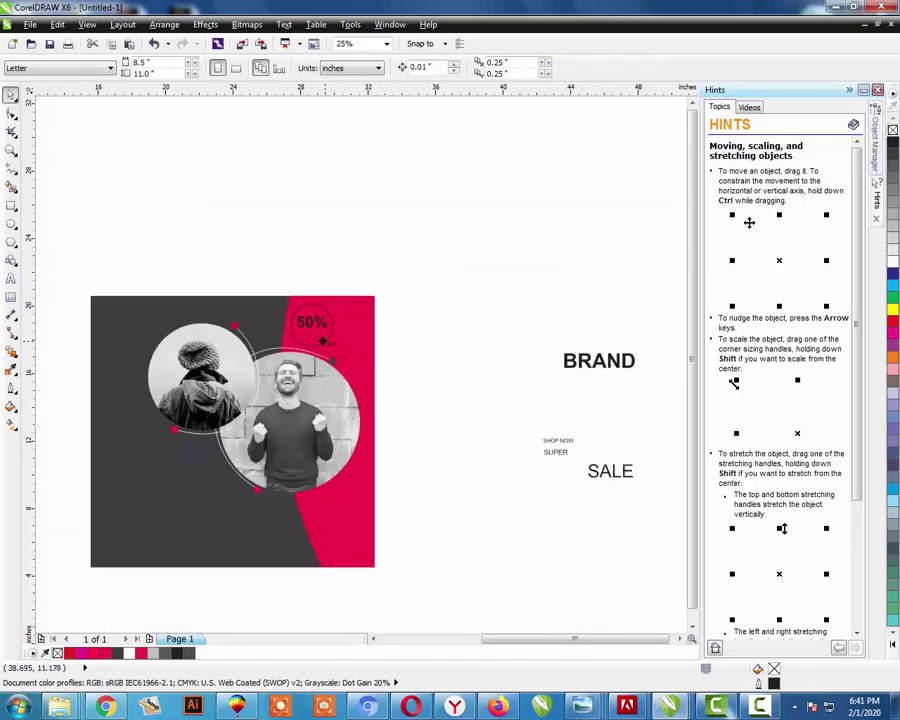
pyautogui.scroll(5, 380, 364)
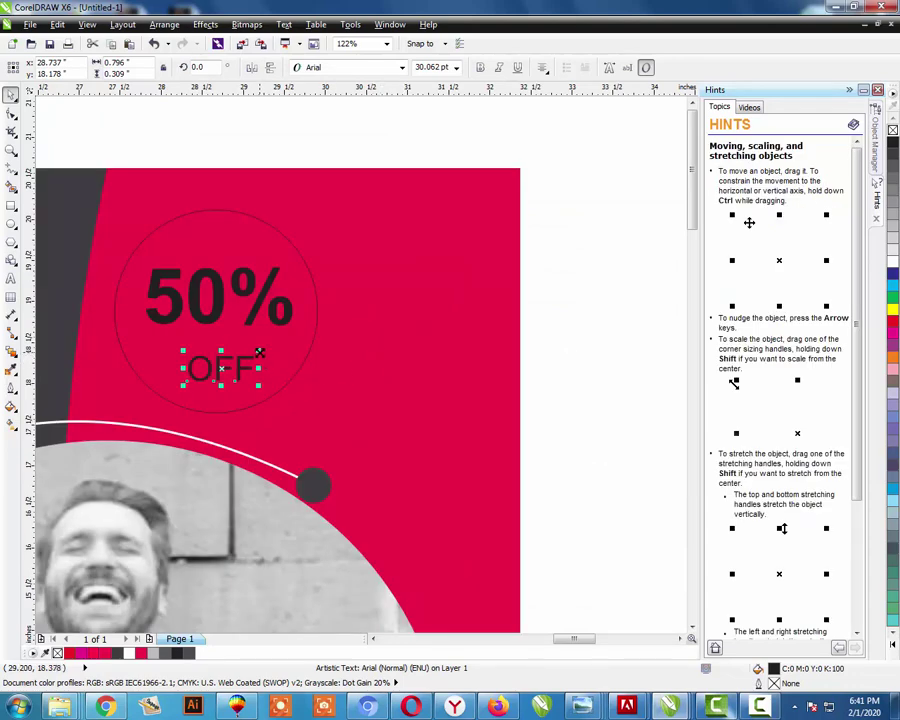
# - Enlarge the OFF text to about 1.0 by 0.39 inches and centre it horizontally under the 50% text
pyautogui.moveTo(259, 352); pyautogui.dragTo(277, 344)
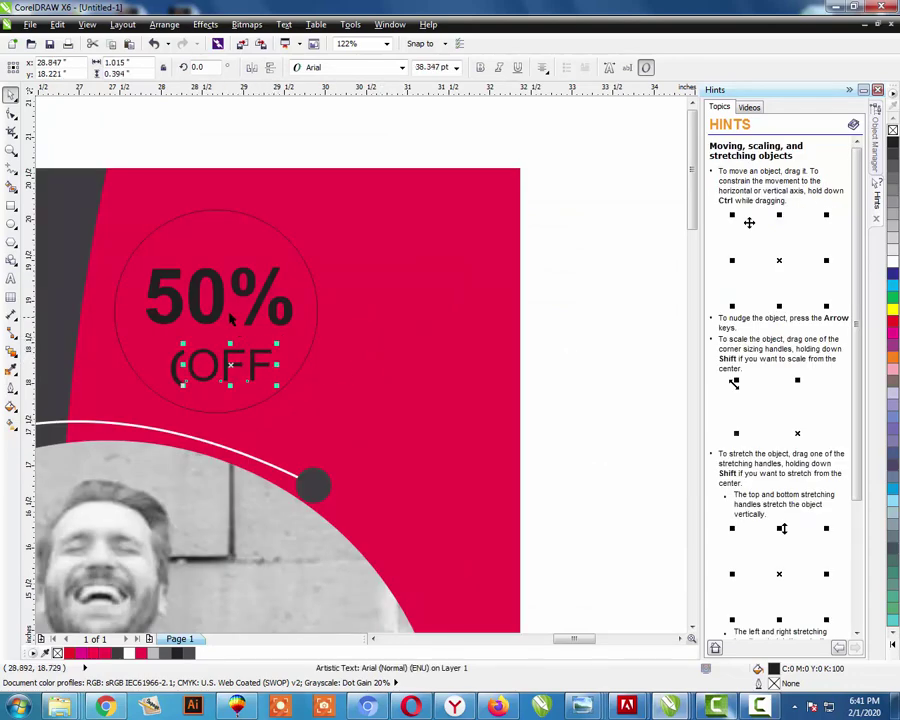
pyautogui.keyDown('shift'); pyautogui.click(224, 308); pyautogui.keyUp('shift')
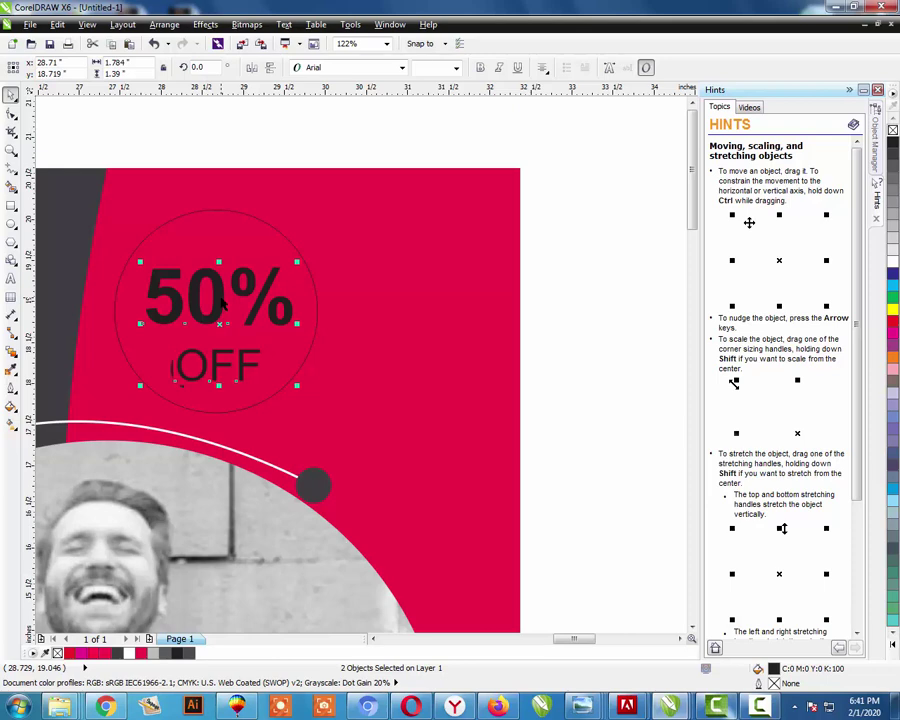
pyautogui.press('Escape')
# - Fill the badge circle with the banner's dark grey and remove its outline
pyautogui.scroll(-2, 232, 328)
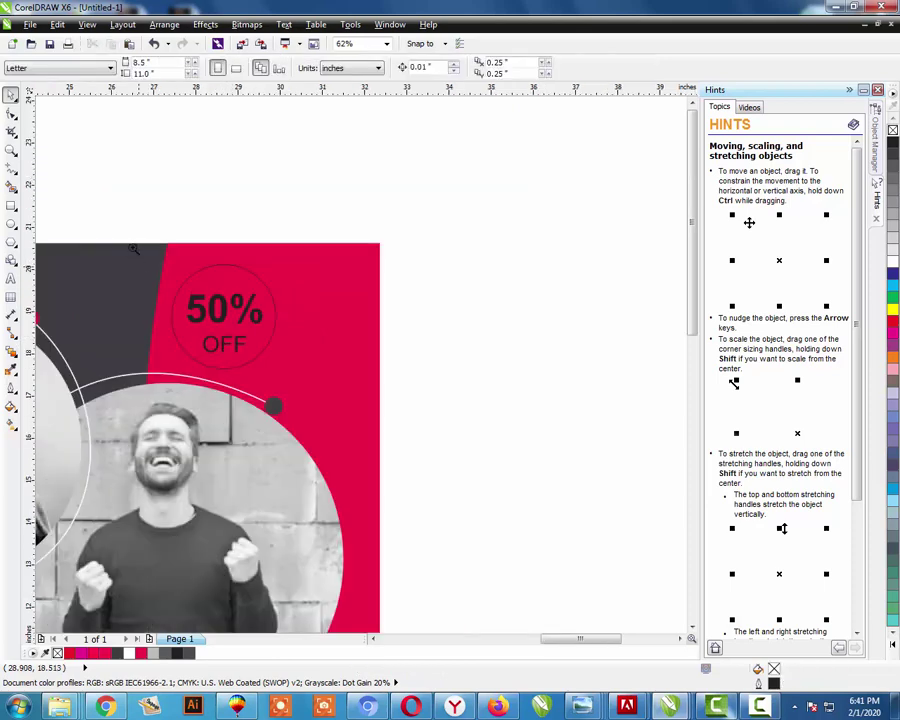
pyautogui.press('z')
pyautogui.moveTo(124, 245); pyautogui.dragTo(340, 448)
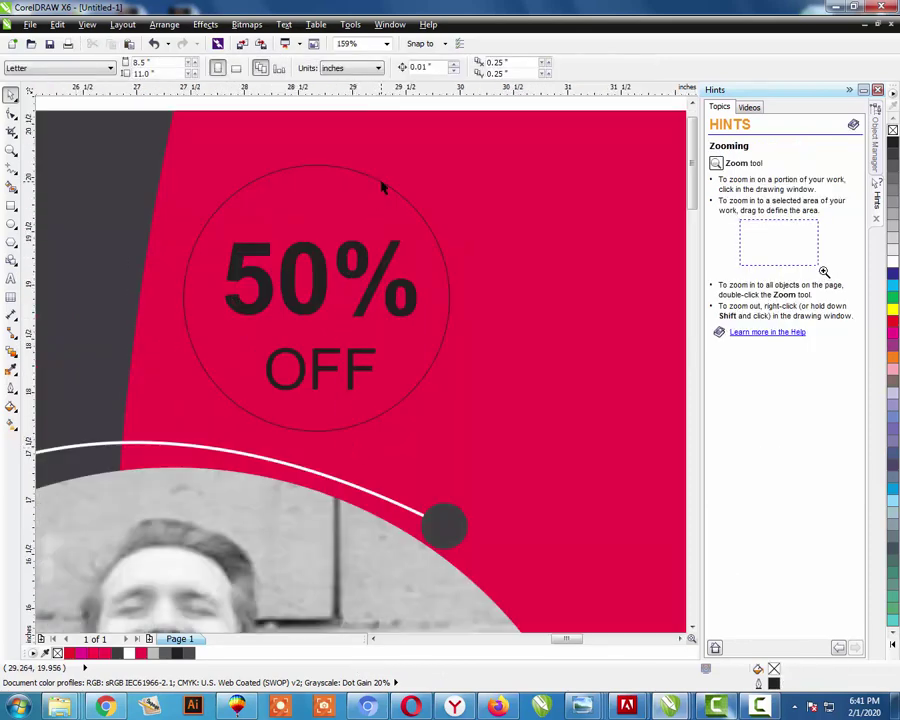
pyautogui.moveTo(132, 140); pyautogui.dragTo(494, 505)
pyautogui.click(467, 171)
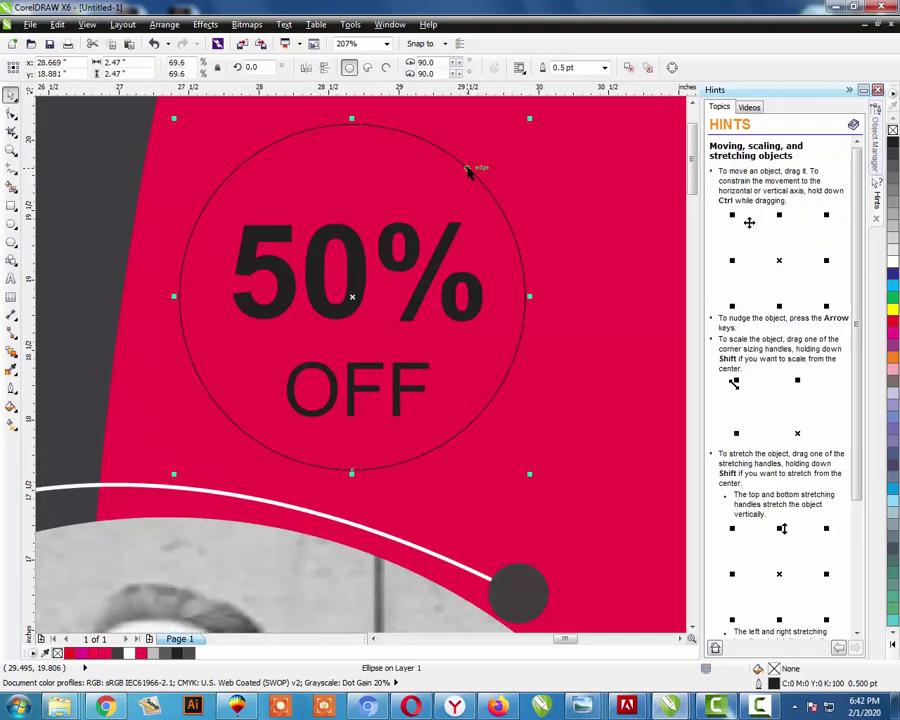
pyautogui.hotkey('shift', 'F11')
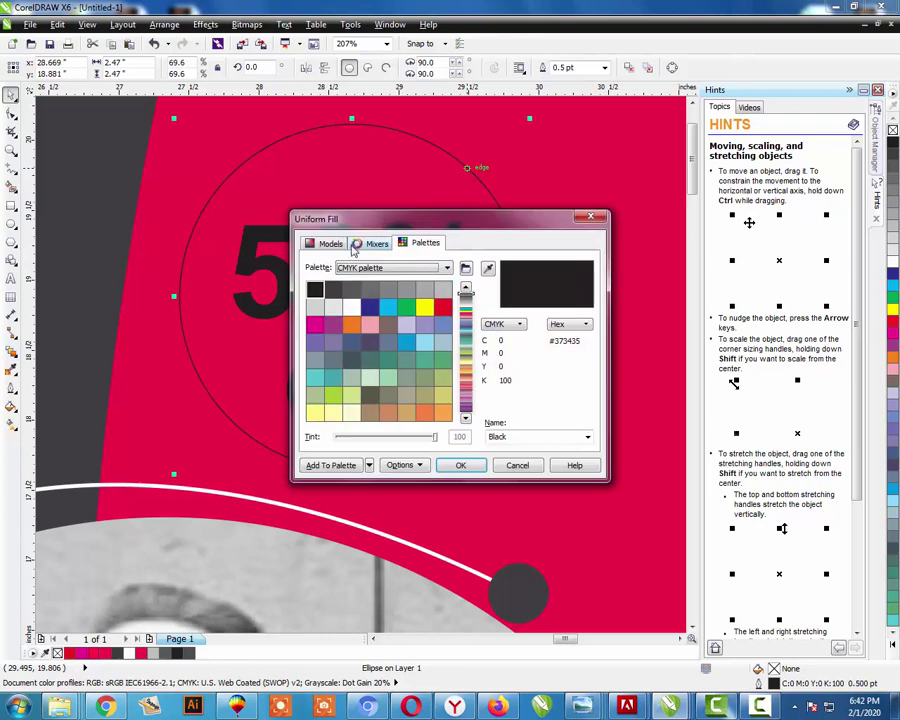
pyautogui.click(328, 243)
pyautogui.doubleClick(515, 363)
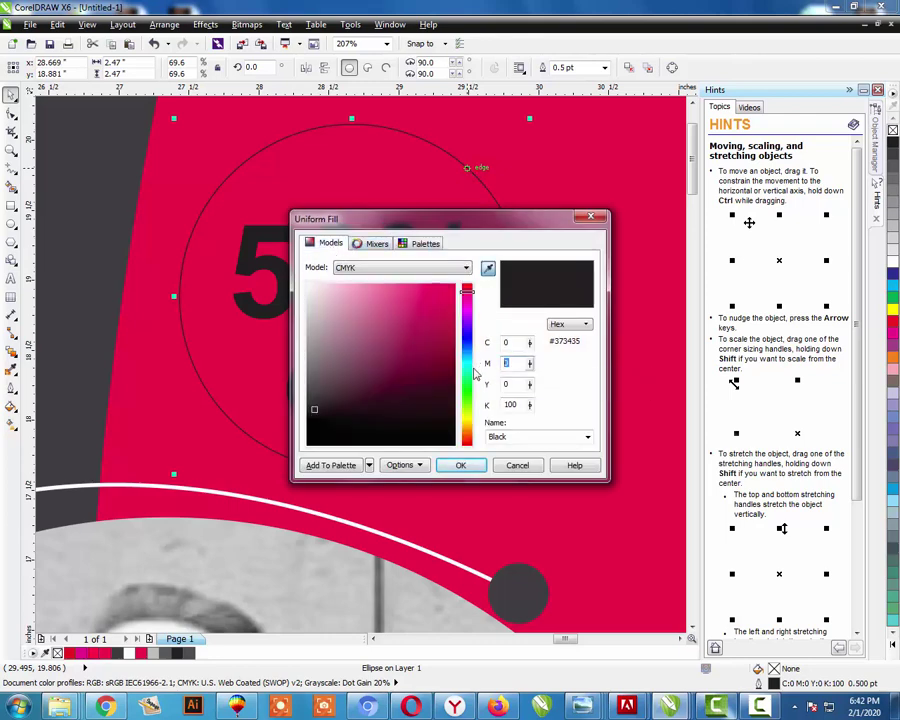
pyautogui.press('Tab')
pyautogui.press('Return')
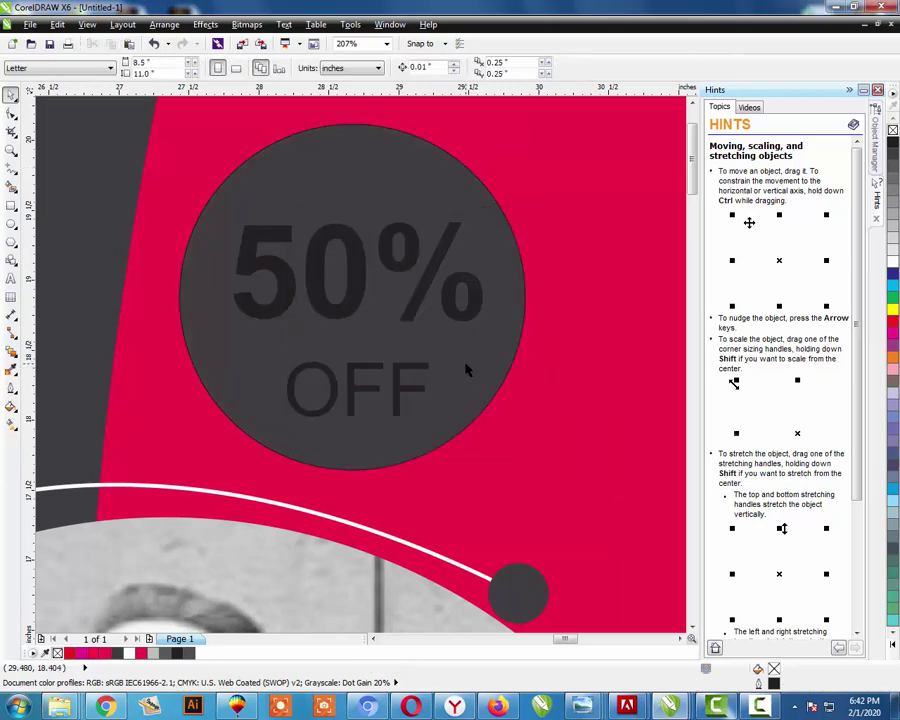
pyautogui.press('Escape')
# - Fill the 50% and OFF texts in the badge with white
pyautogui.click(365, 281)
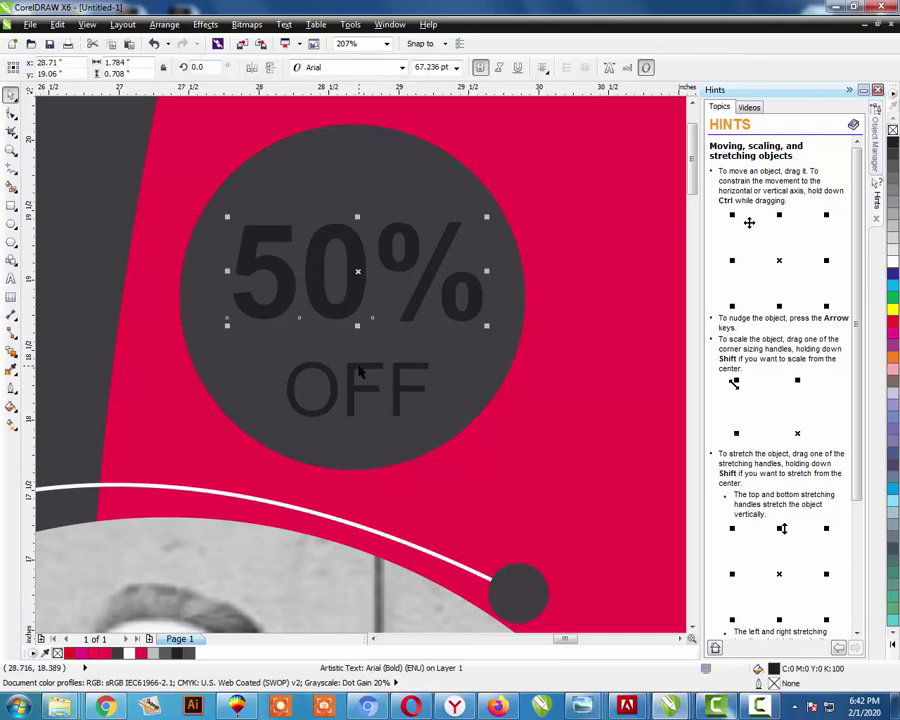
pyautogui.keyDown('shift'); pyautogui.click(358, 371); pyautogui.keyUp('shift')
pyautogui.click(893, 262)
pyautogui.press('Escape')
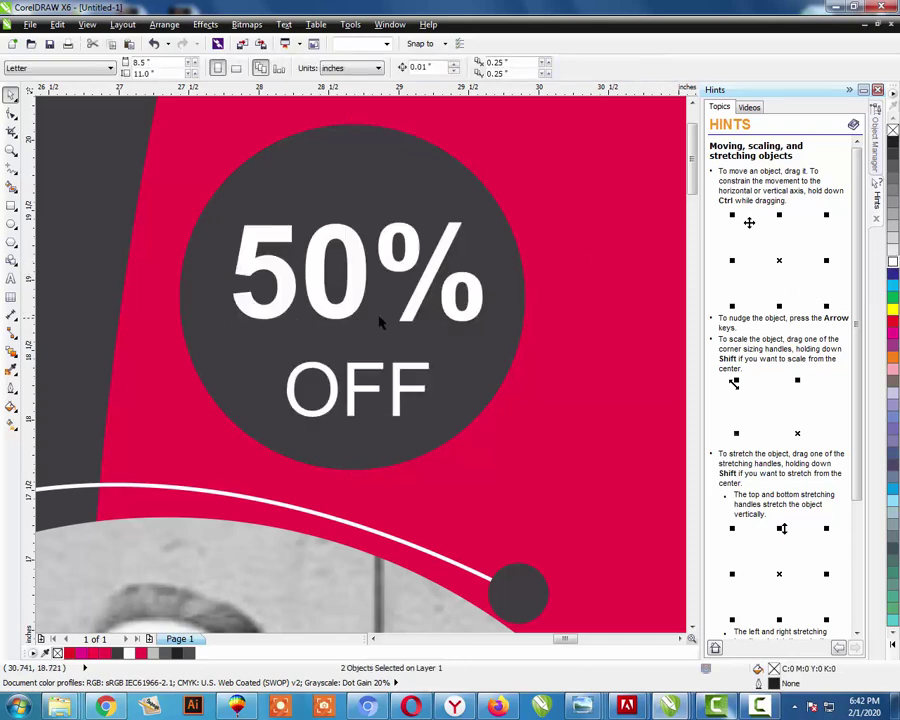
# - Move the BRAND text from beside the banner to the right of the 50% OFF badge
pyautogui.scroll(-2, 400, 320)
pyautogui.scroll(-3, 408, 333)
pyautogui.press('z')
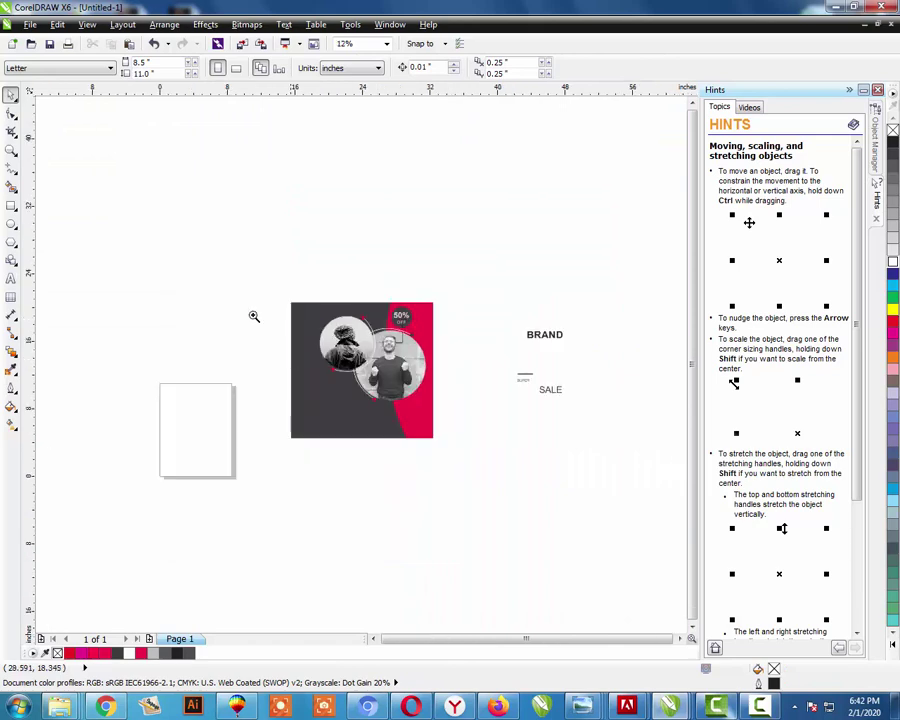
pyautogui.moveTo(247, 268); pyautogui.dragTo(560, 450)
pyautogui.moveTo(581, 305); pyautogui.dragTo(307, 279)
pyautogui.click(548, 303)
pyautogui.press('F2')
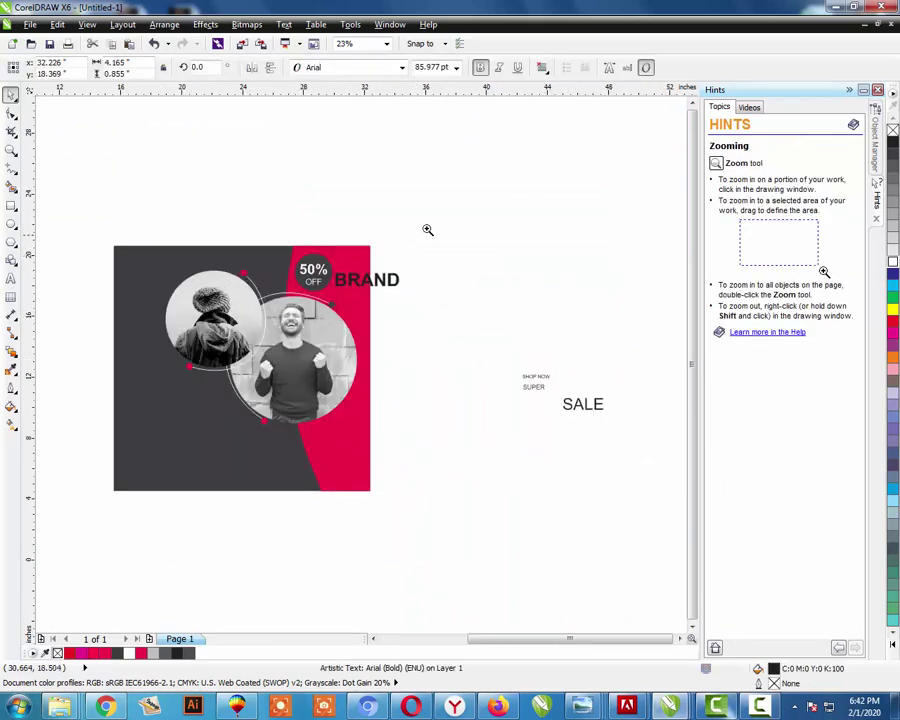
pyautogui.moveTo(376, 224); pyautogui.dragTo(251, 334)
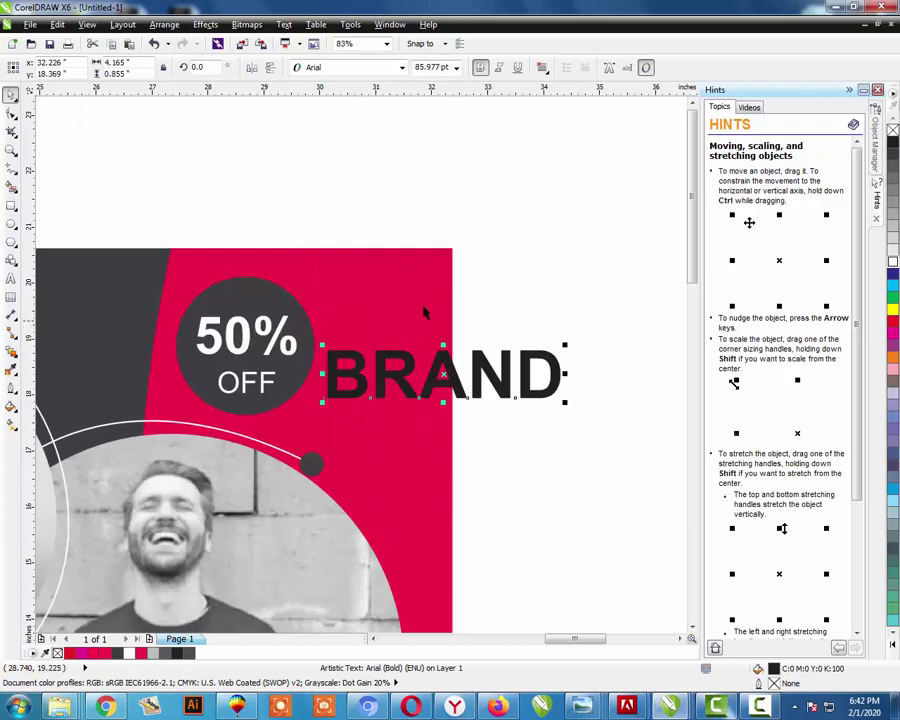
# - Scale the BRAND text down from its centre in repeated small steps to about 1.8 by 0.38 inches
pyautogui.moveTo(566, 343); pyautogui.dragTo(557, 343)
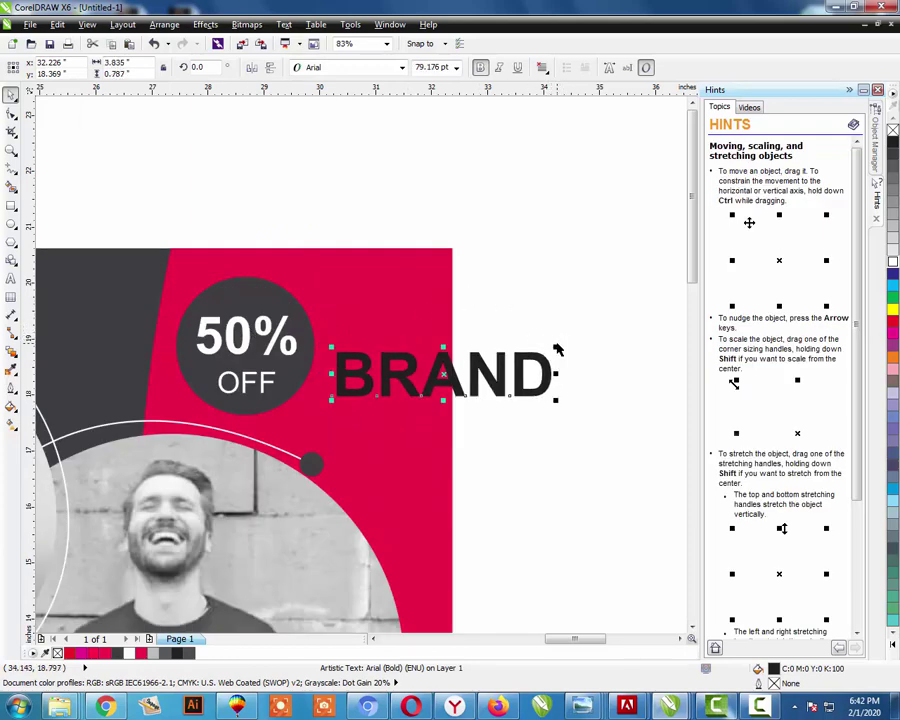
pyautogui.hotkey('ctrl', 'r')
pyautogui.hotkey('ctrl', 'r')
pyautogui.hotkey('ctrl', 'r')
pyautogui.hotkey('ctrl', 'r')
pyautogui.hotkey('ctrl', 'r')
pyautogui.hotkey('ctrl', 'r')
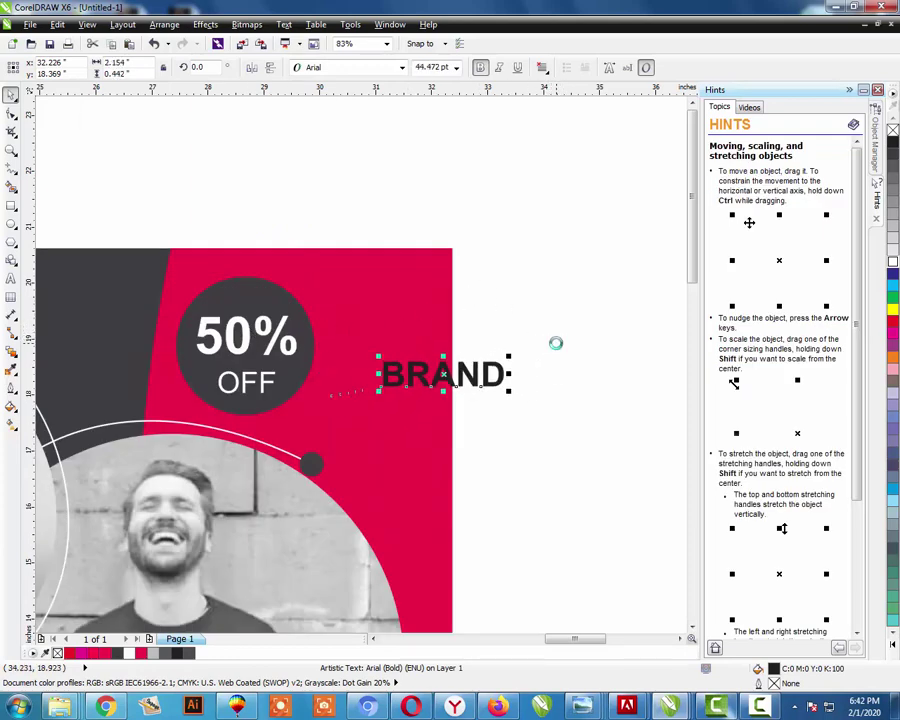
# - Place the BRAND text in the red strip's upper-right corner at about 1.9 by 0.39 inches and fill it white
pyautogui.moveTo(452, 375); pyautogui.dragTo(381, 298)
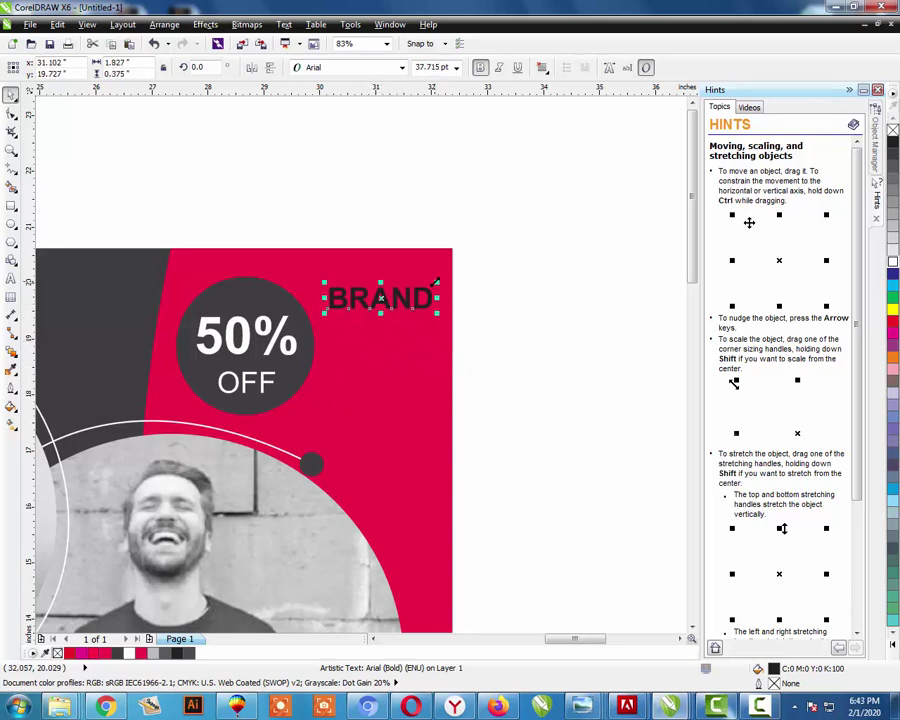
pyautogui.moveTo(436, 284); pyautogui.dragTo(442, 284)
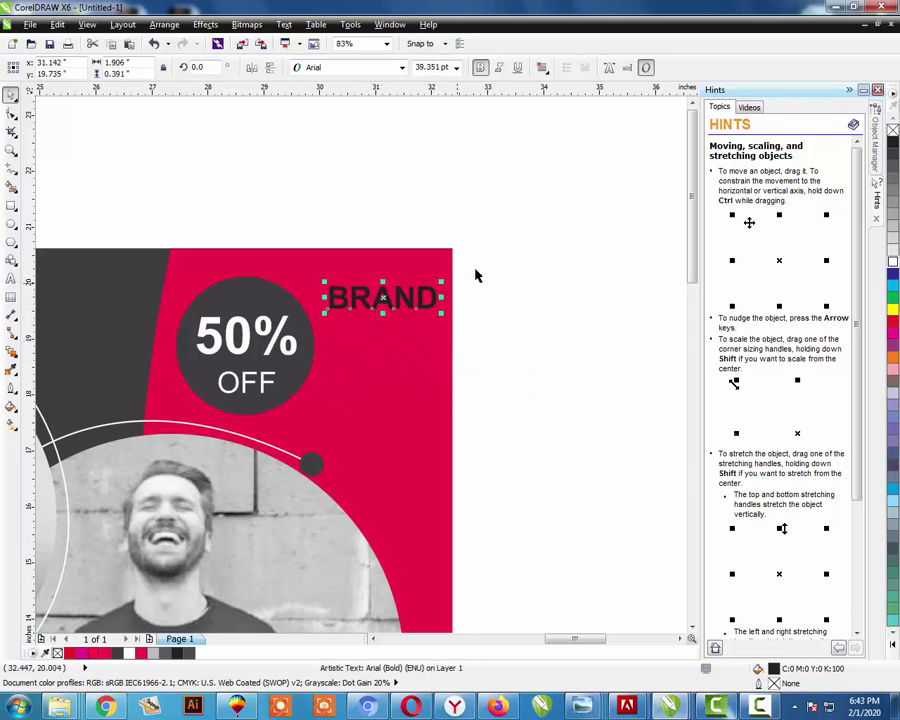
pyautogui.click(893, 263)
pyautogui.click(526, 261)
# - Move the SHOP NOW text onto the dark lower-left area of the banner and fill it white
pyautogui.scroll(-4, 518, 261)
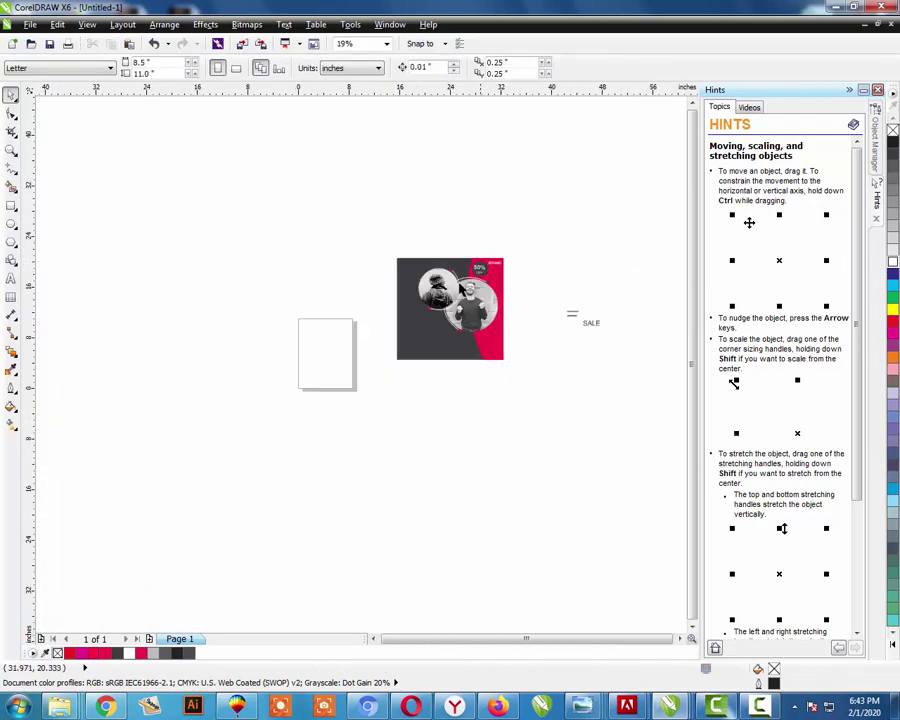
pyautogui.press('z')
pyautogui.moveTo(378, 221); pyautogui.dragTo(635, 400)
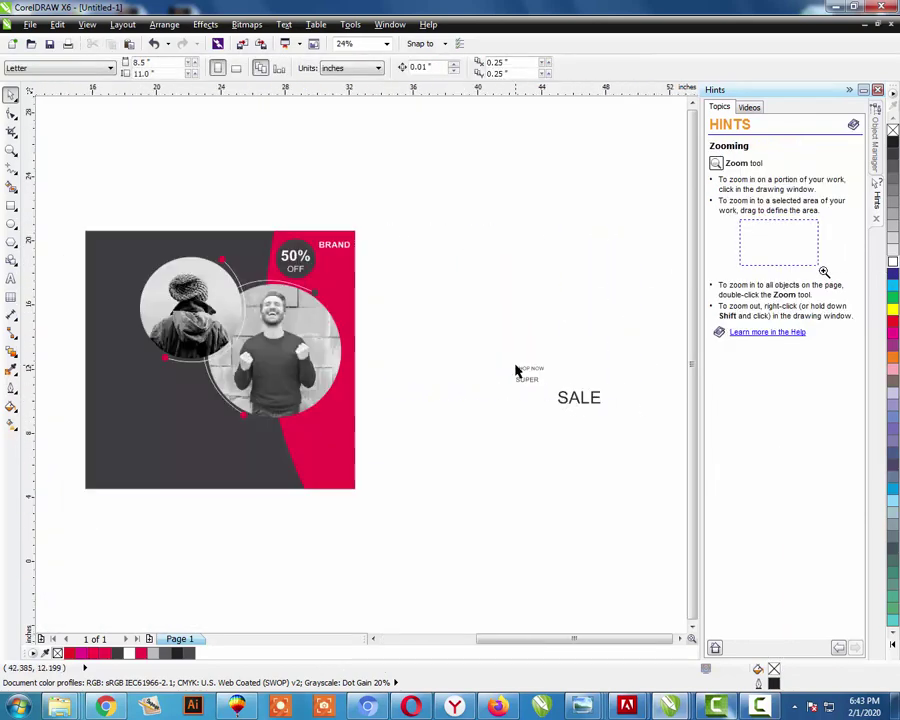
pyautogui.moveTo(527, 373); pyautogui.dragTo(143, 404)
pyautogui.press('z')
pyautogui.moveTo(66, 350); pyautogui.dragTo(277, 490)
pyautogui.moveTo(62, 244); pyautogui.dragTo(463, 430)
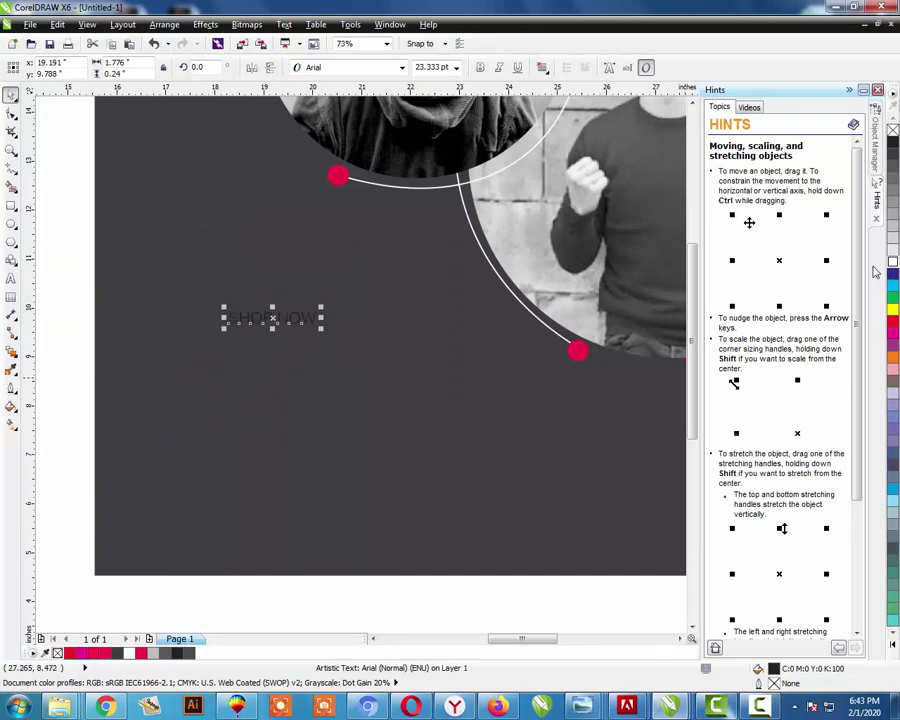
pyautogui.click(893, 270)
pyautogui.press('Escape')
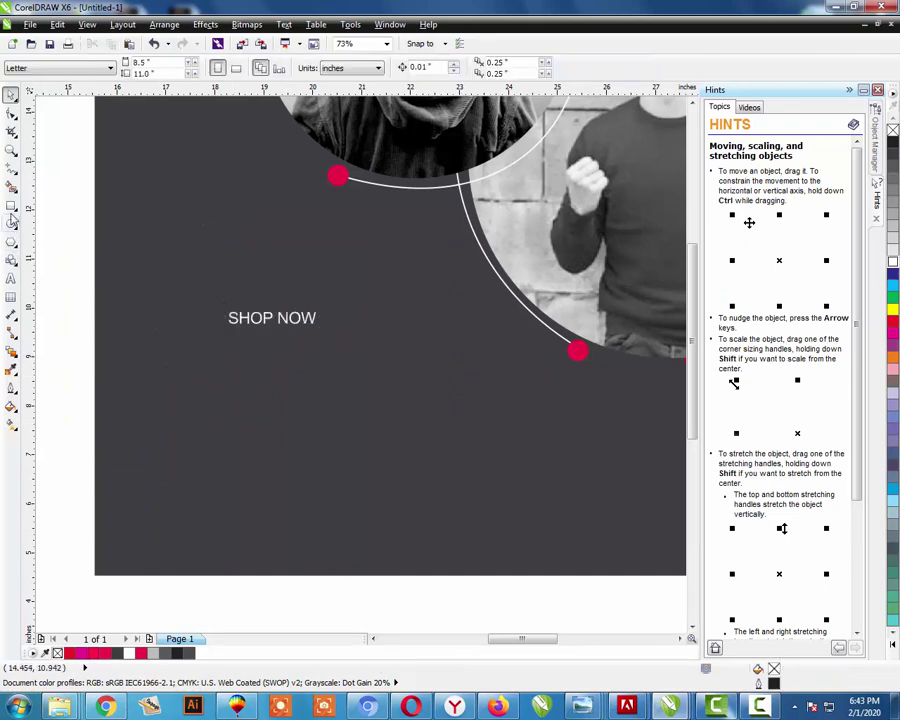
# - Draw a rectangle about 4.45 by 0.82 inches around the SHOP NOW text
pyautogui.click(11, 206)
pyautogui.moveTo(164, 295)
pyautogui.mouseDown()
pyautogui.moveTo(225, 329)
pyautogui.moveTo(368, 328)
pyautogui.moveTo(381, 336)
pyautogui.mouseUp()
pyautogui.press('space')
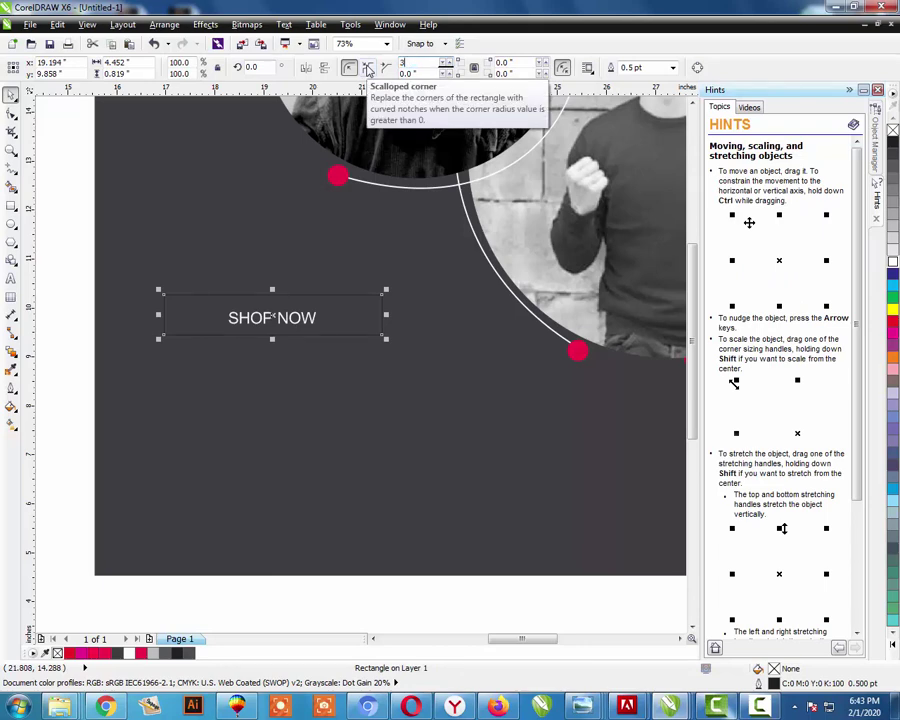
# - Round all corners of the SHOP NOW rectangle with a 3 inch radius
pyautogui.press('Tab')
pyautogui.write('3')
pyautogui.press('Escape')
pyautogui.press('F6')
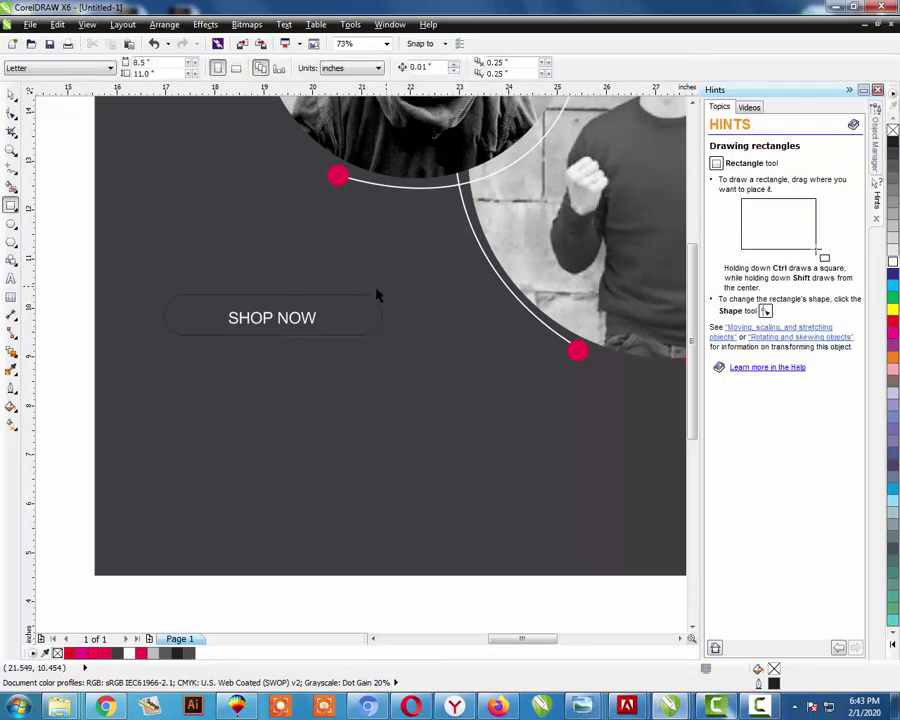
pyautogui.press('space')
# - Fill the rounded rectangle with CMYK 0, 100, 71, 0 red and remove its outline
pyautogui.click(376, 294)
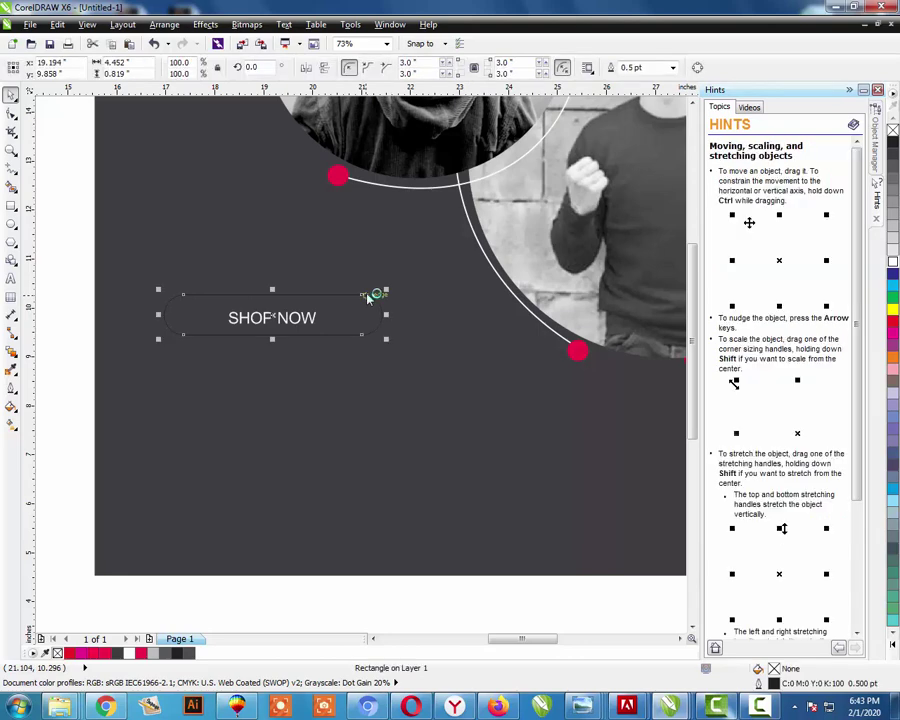
pyautogui.hotkey('shift', 'F11')
pyautogui.click(325, 245)
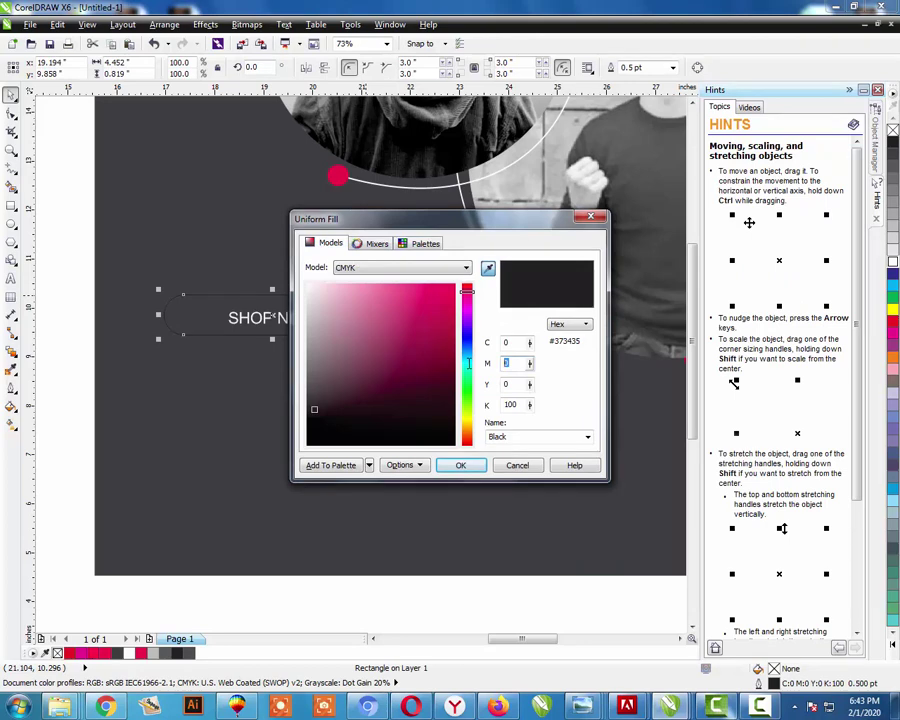
pyautogui.write('100')
pyautogui.press('Tab')
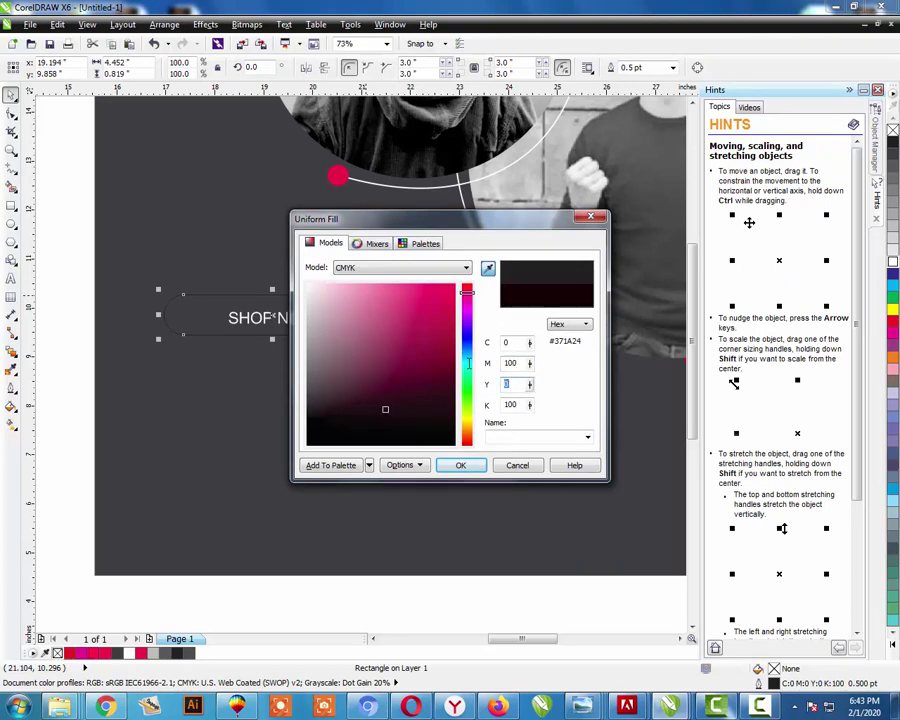
pyautogui.write('71')
pyautogui.press('Tab')
pyautogui.press('Return')
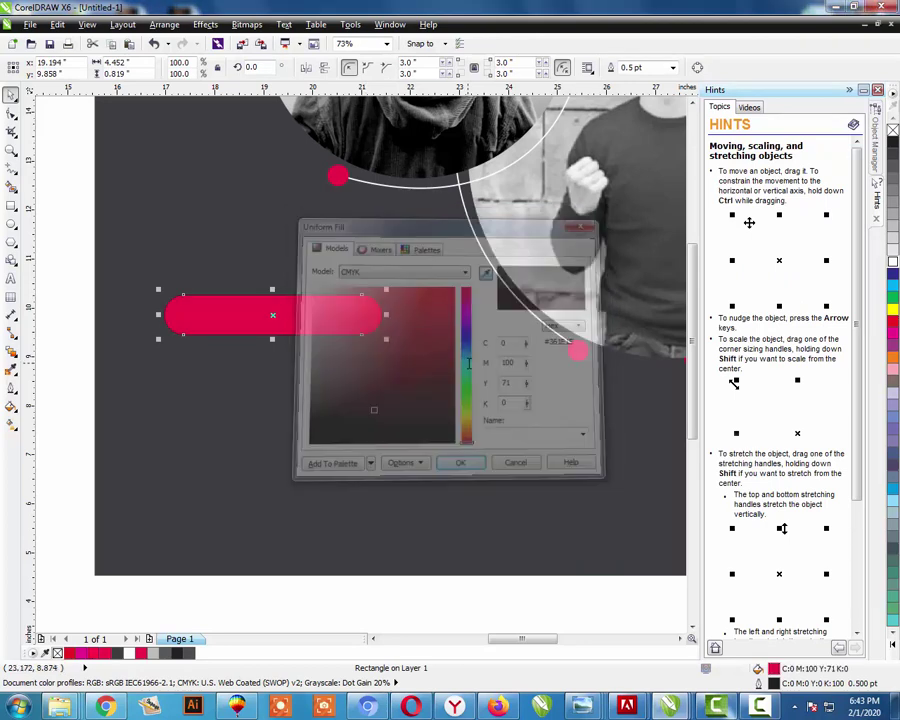
pyautogui.click(413, 291)
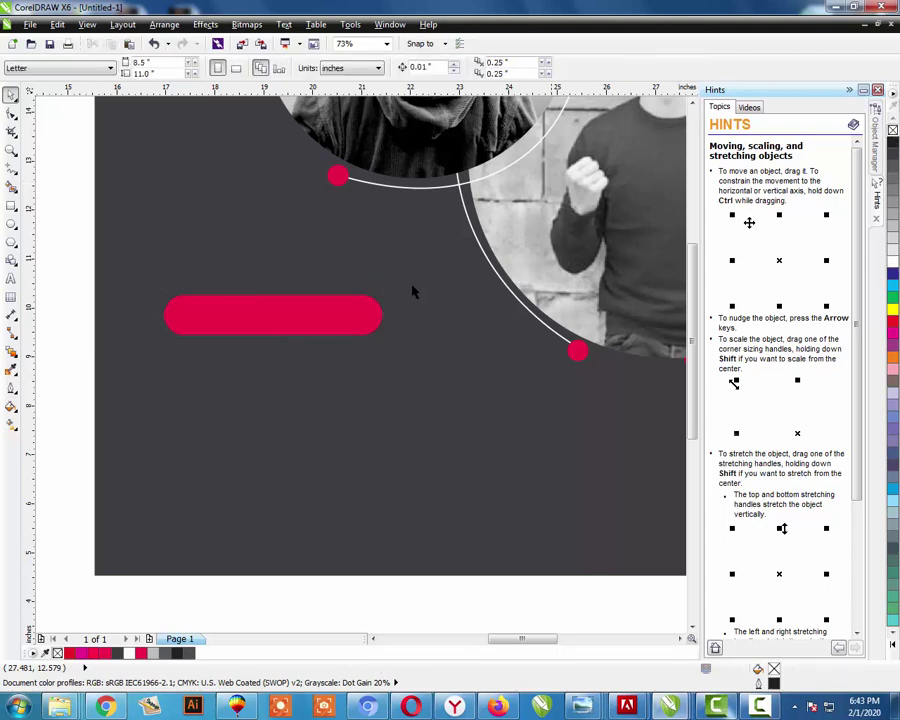
# - Bring the SHOP NOW text in front of the red rounded rectangle
pyautogui.moveTo(63, 260); pyautogui.dragTo(190, 354)
pyautogui.moveTo(345, 390); pyautogui.dragTo(350, 391)
pyautogui.hotkey('shift', 'pageup')
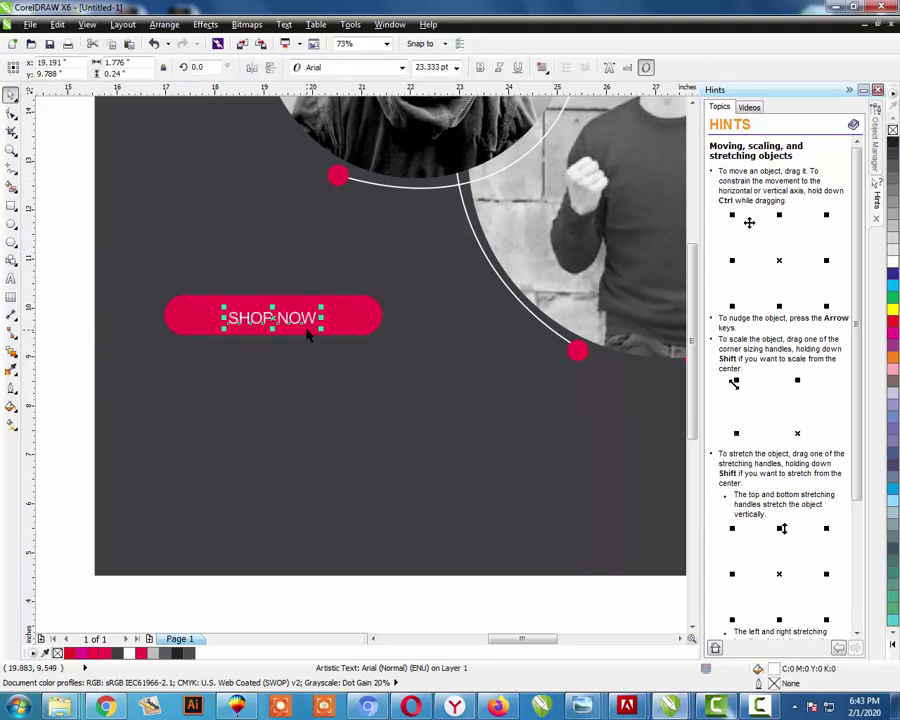
pyautogui.press('F2')
pyautogui.moveTo(136, 263); pyautogui.dragTo(394, 390)
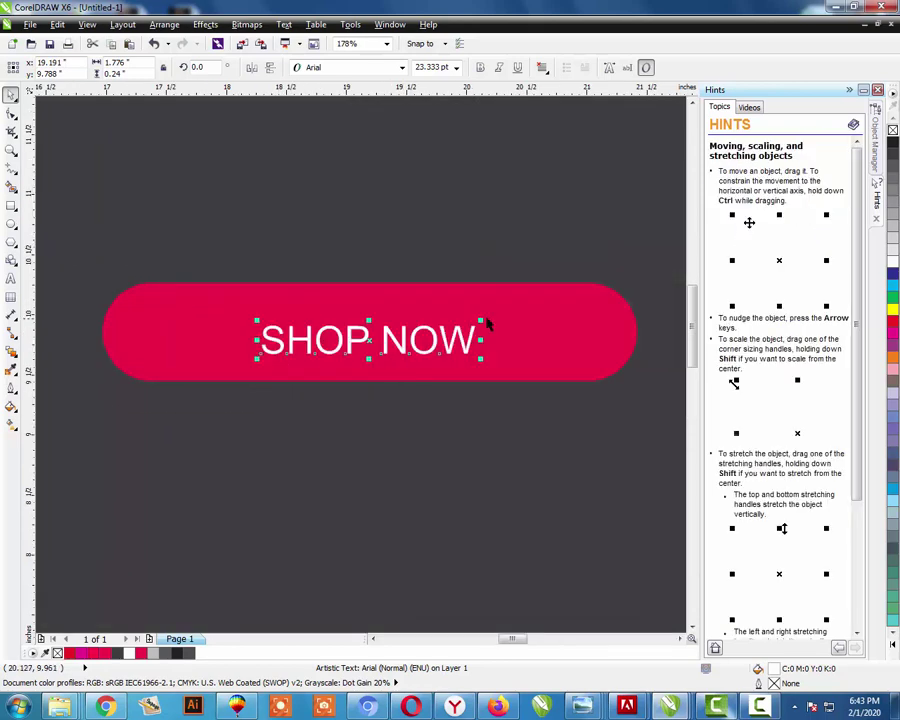
# - Enlarge the SHOP NOW text from its centre and centre it horizontally and vertically on the red rounded rectangle
pyautogui.moveTo(483, 320); pyautogui.dragTo(522, 315)
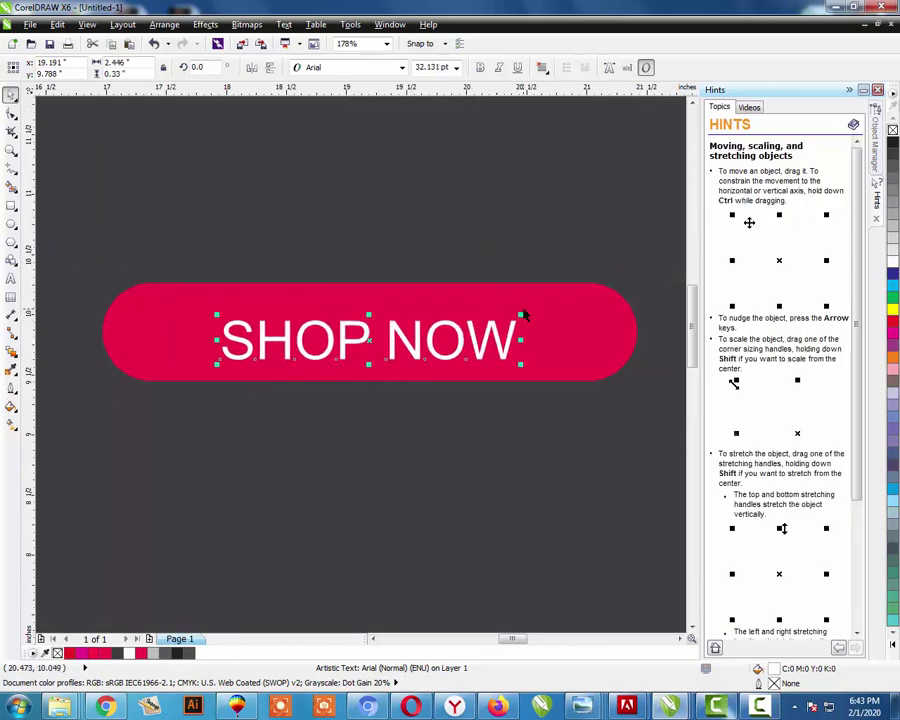
pyautogui.hotkey('ctrl', 'r')
pyautogui.keyDown('shift'); pyautogui.click(595, 315); pyautogui.keyUp('shift')
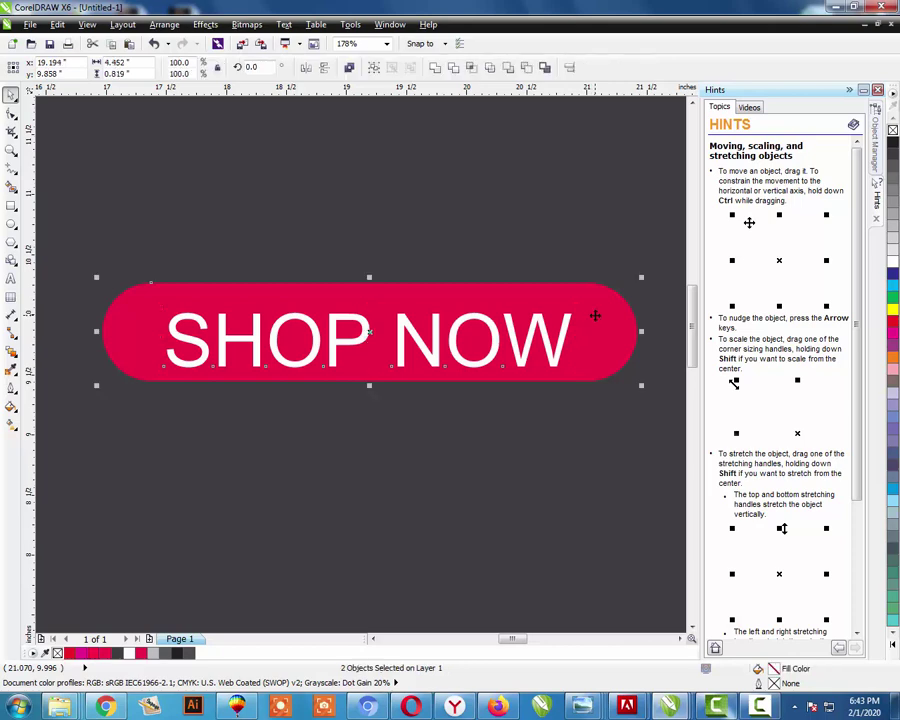
pyautogui.press('c')
pyautogui.press('e')
pyautogui.press('Escape')
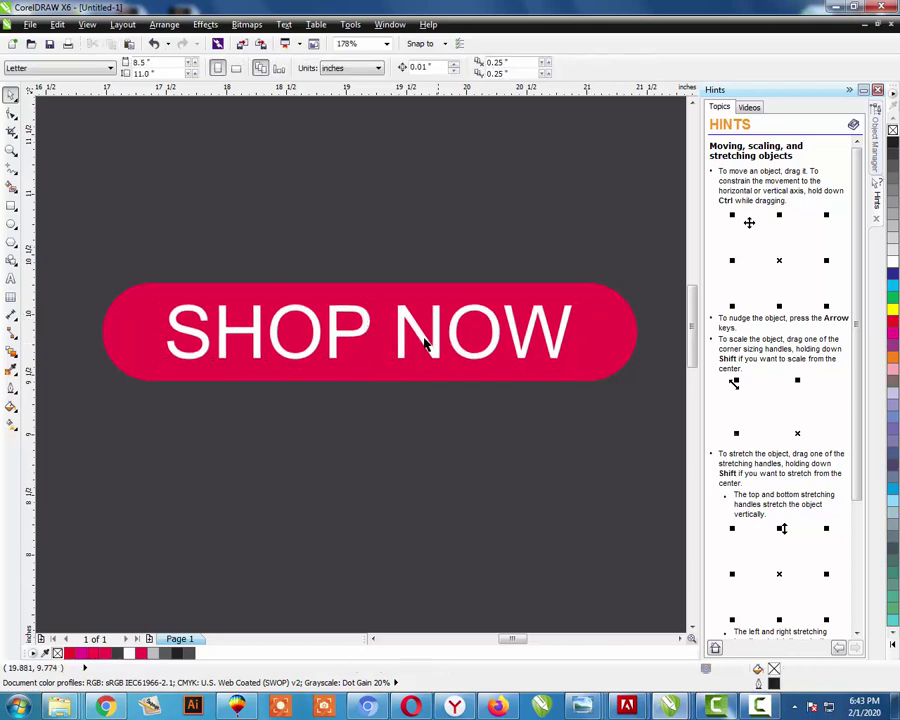
# - Move the SUPER and SALE texts onto the banner's dark area below the SHOP NOW button, with SUPER above SALE
pyautogui.scroll(-2, 411, 335)
pyautogui.scroll(-2, 348, 322)
pyautogui.scroll(-4, 325, 320)
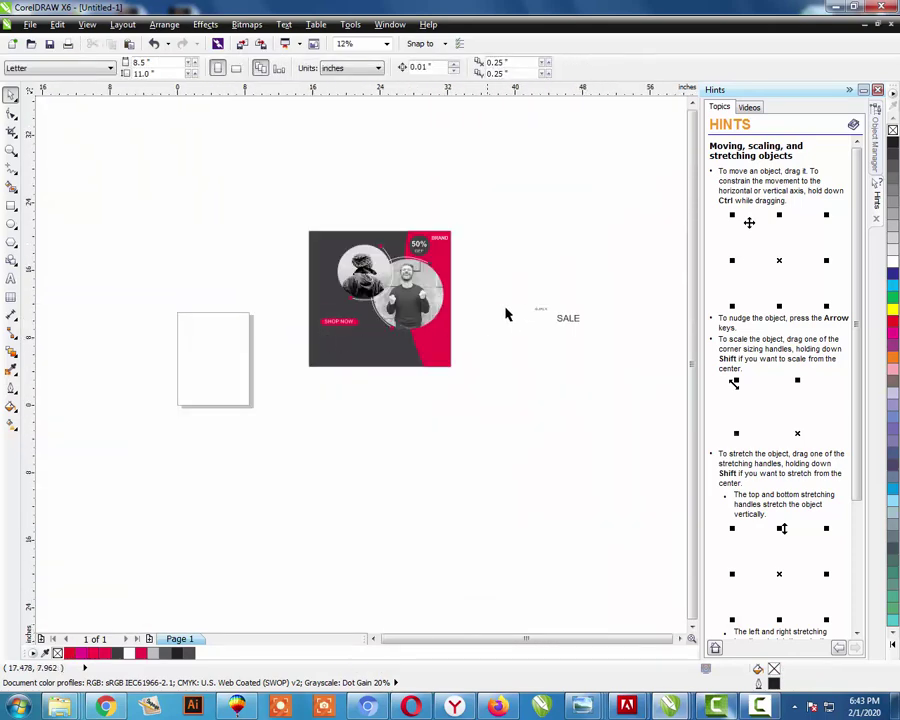
pyautogui.moveTo(543, 314); pyautogui.dragTo(333, 332)
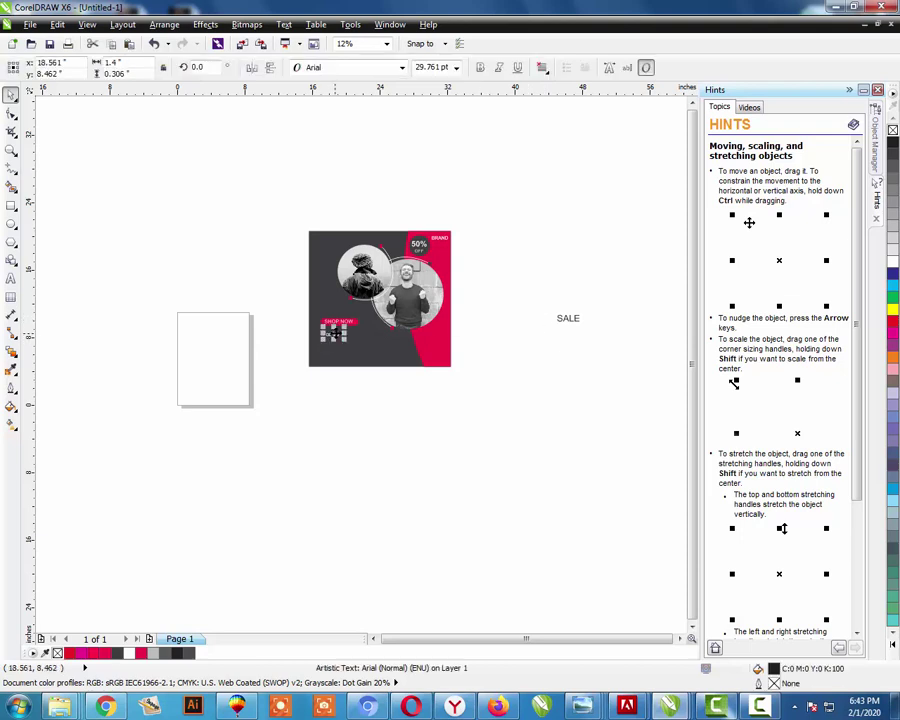
pyautogui.moveTo(567, 320); pyautogui.dragTo(320, 344)
# - Fill the SALE text below the SHOP NOW button with white
pyautogui.press('z')
pyautogui.moveTo(269, 293); pyautogui.dragTo(461, 378)
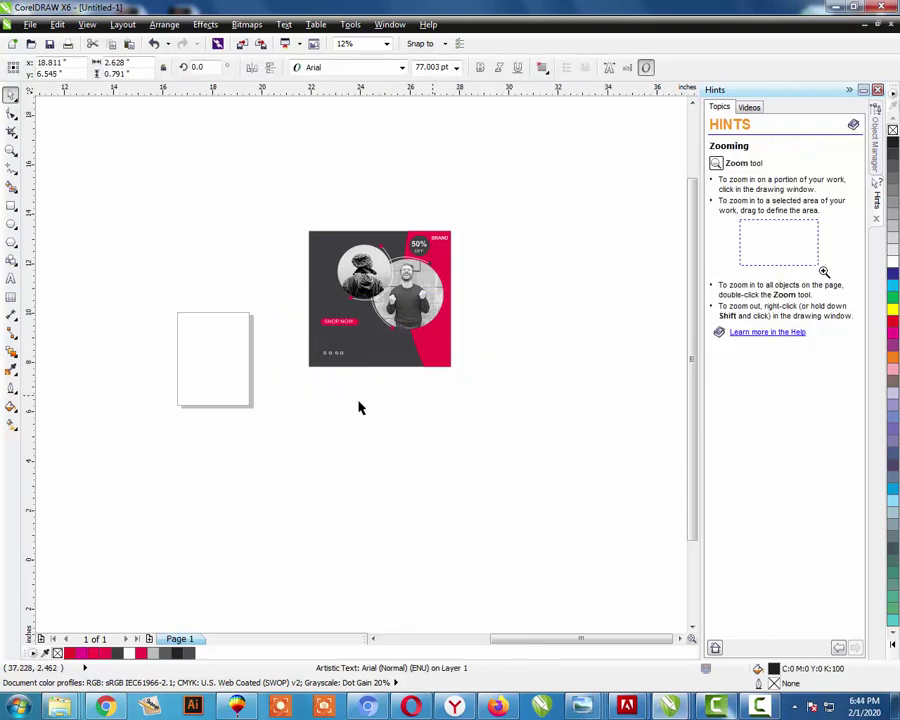
pyautogui.moveTo(106, 308); pyautogui.dragTo(421, 458)
pyautogui.press('space')
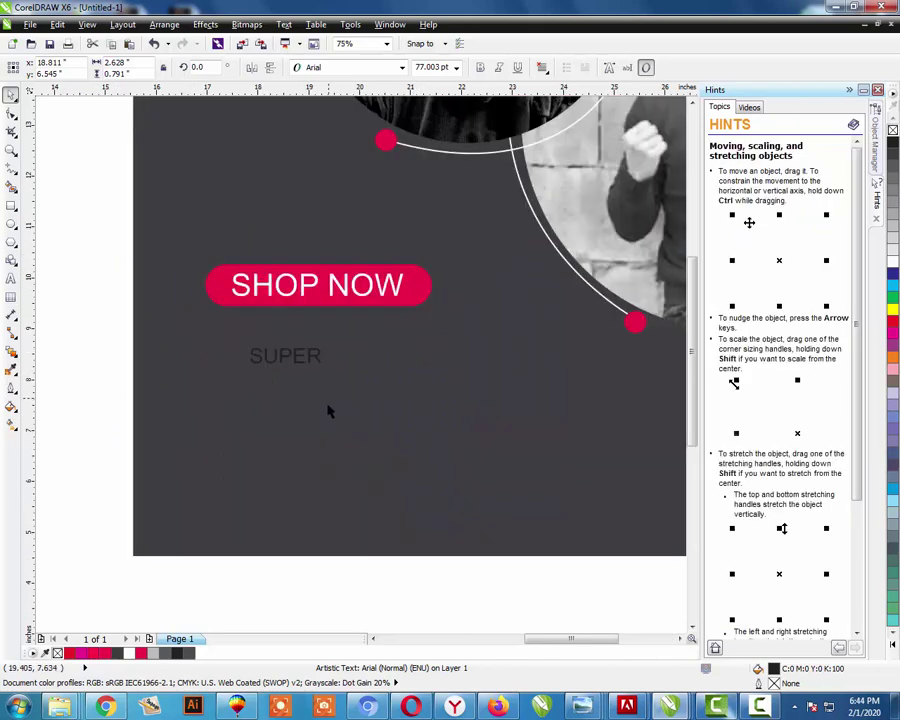
pyautogui.moveTo(88, 396); pyautogui.dragTo(484, 521)
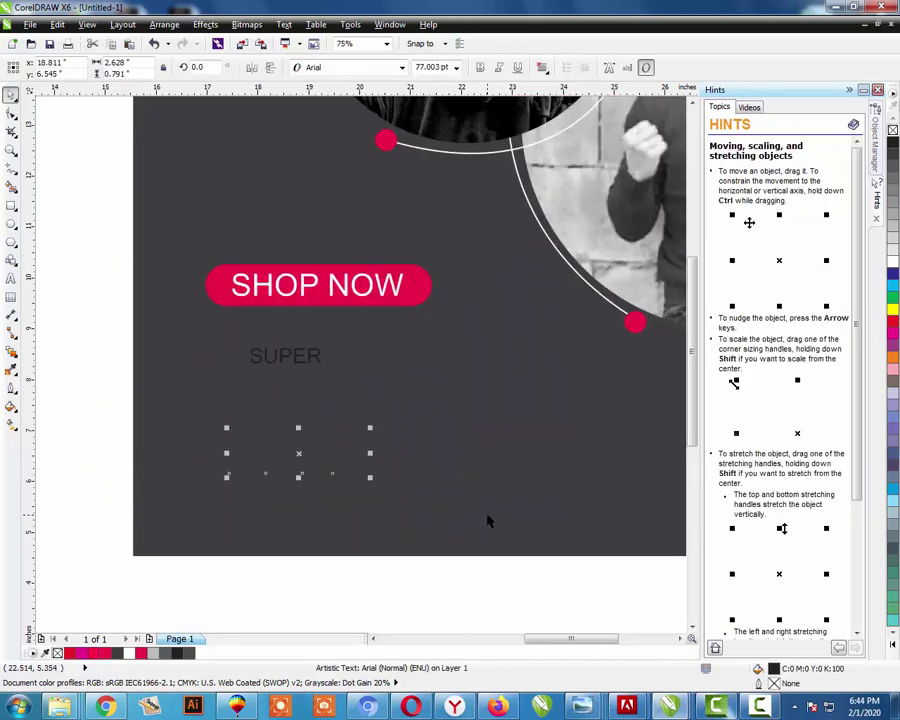
pyautogui.click(297, 357)
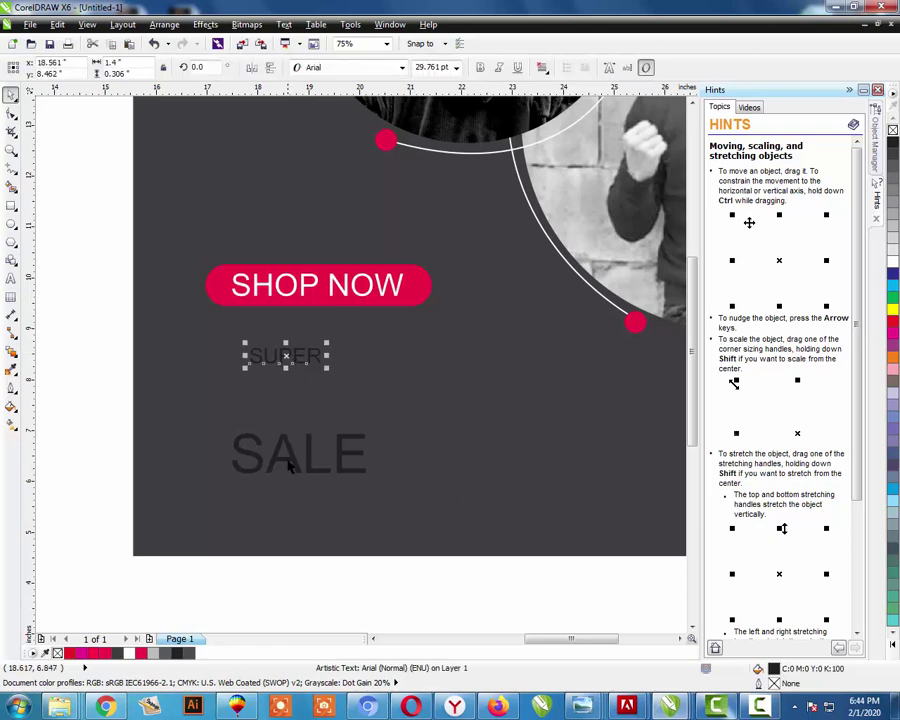
pyautogui.click(290, 461)
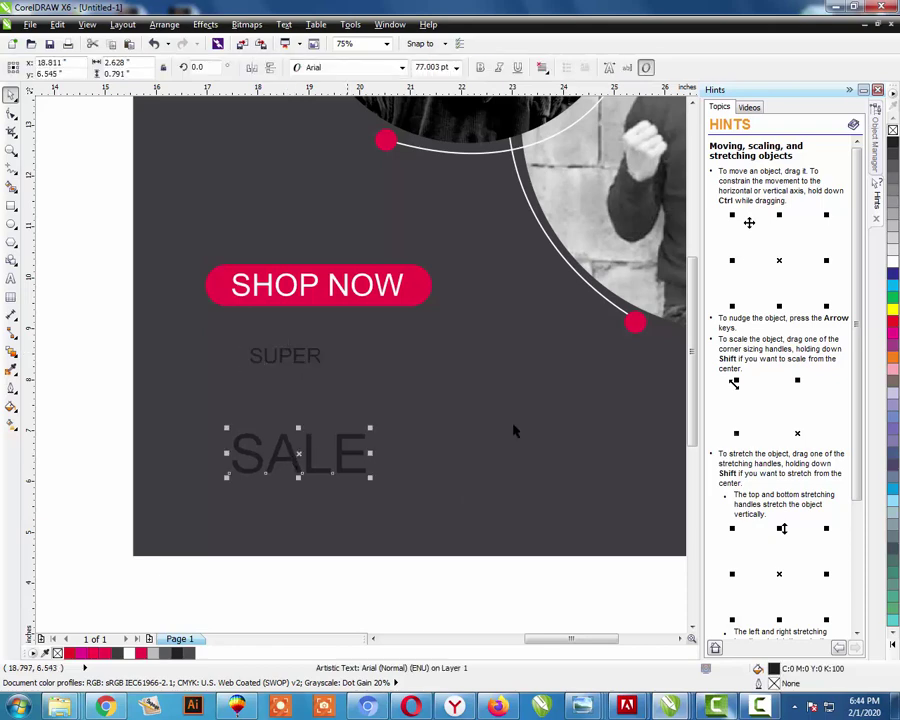
pyautogui.click(893, 262)
pyautogui.press('Escape')
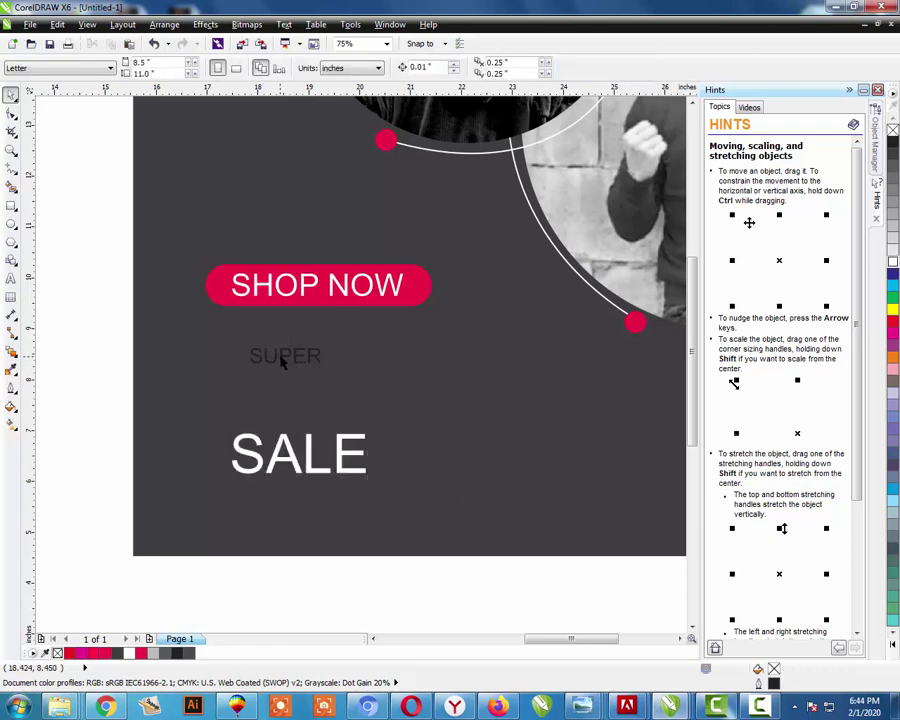
# - Fill the SUPER text with CMYK 0, 100, 71, 0 red
pyautogui.click(283, 363)
pyautogui.hotkey('shift', 'F11')
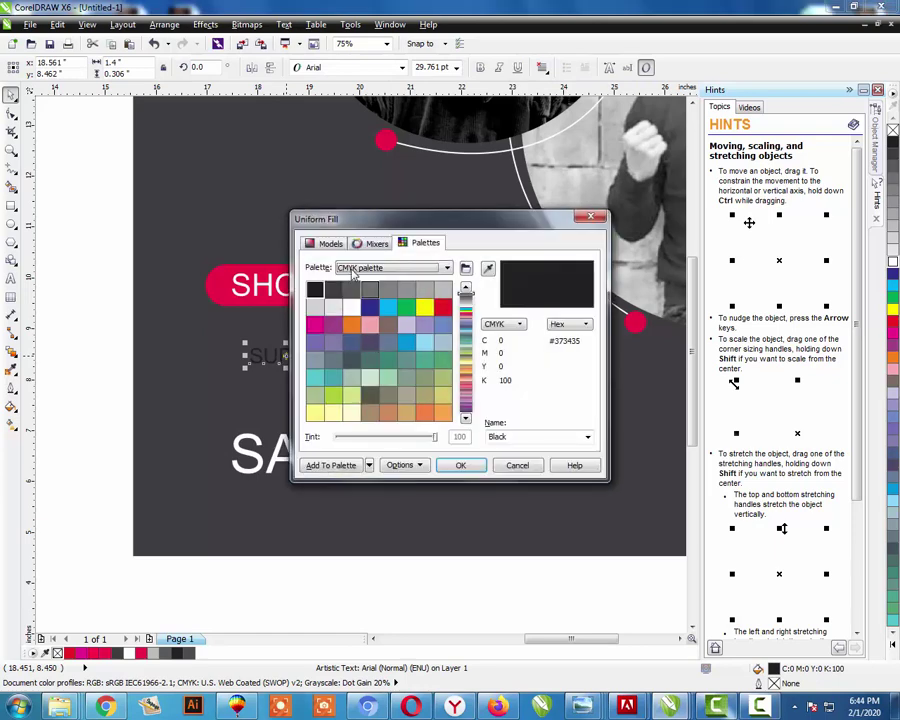
pyautogui.click(330, 243)
pyautogui.doubleClick(512, 363)
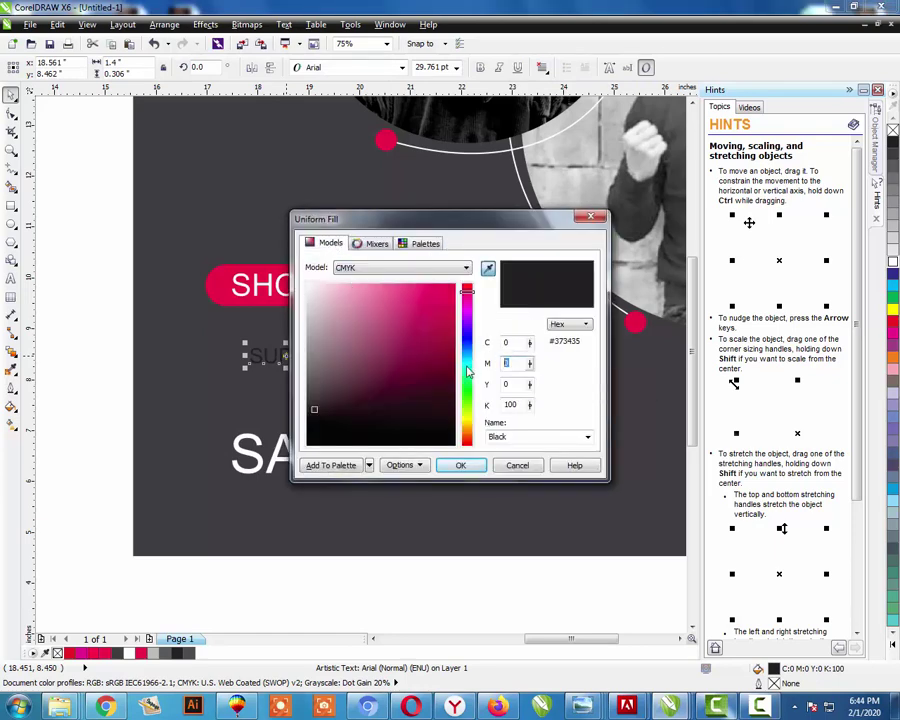
pyautogui.press('Tab')
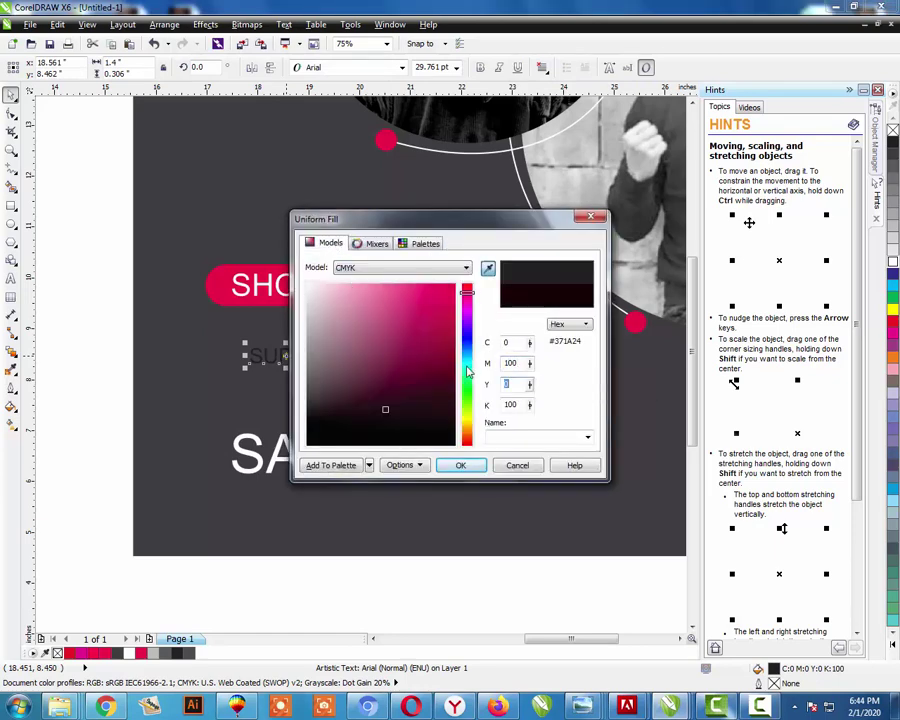
pyautogui.press('Tab')
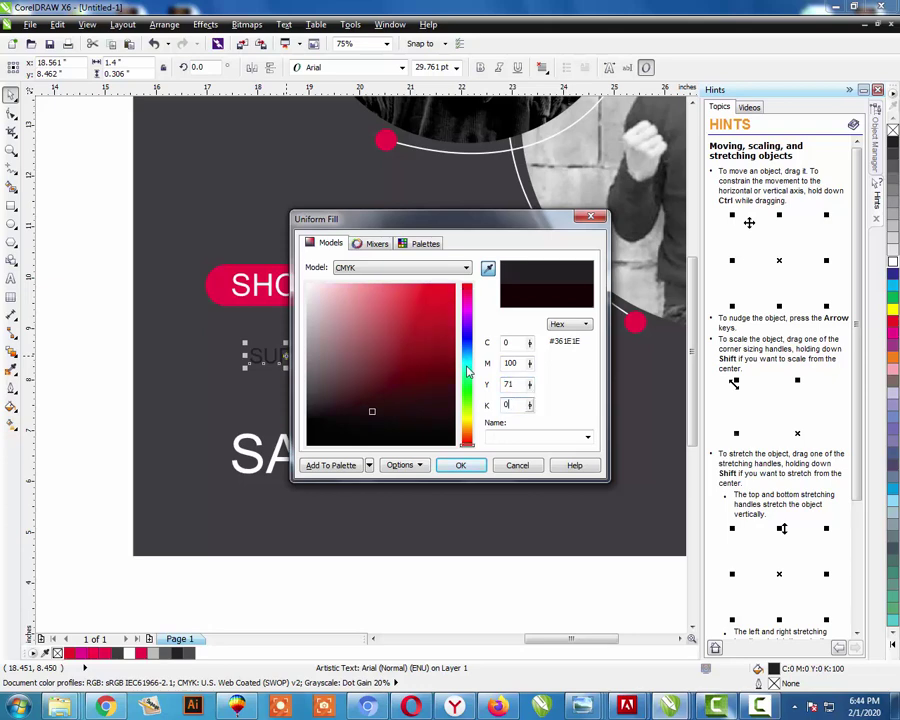
pyautogui.write('0')
pyautogui.press('Return')
pyautogui.press('Escape')
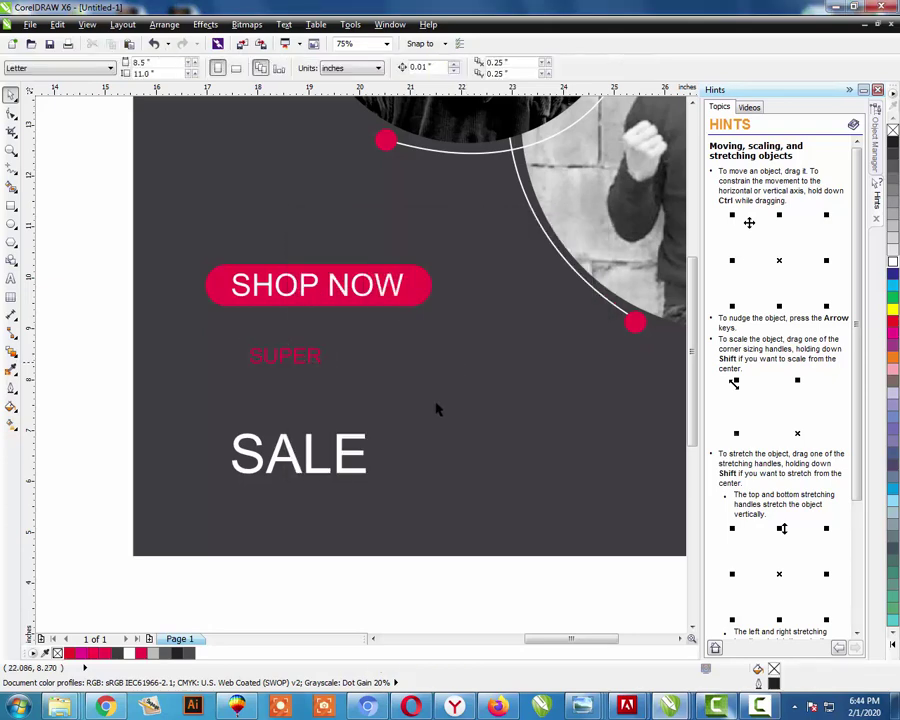
# - Enlarge the SALE text to about 5.53 by 1.66 inches and line up its left side with the SHOP NOW button
pyautogui.click(310, 462)
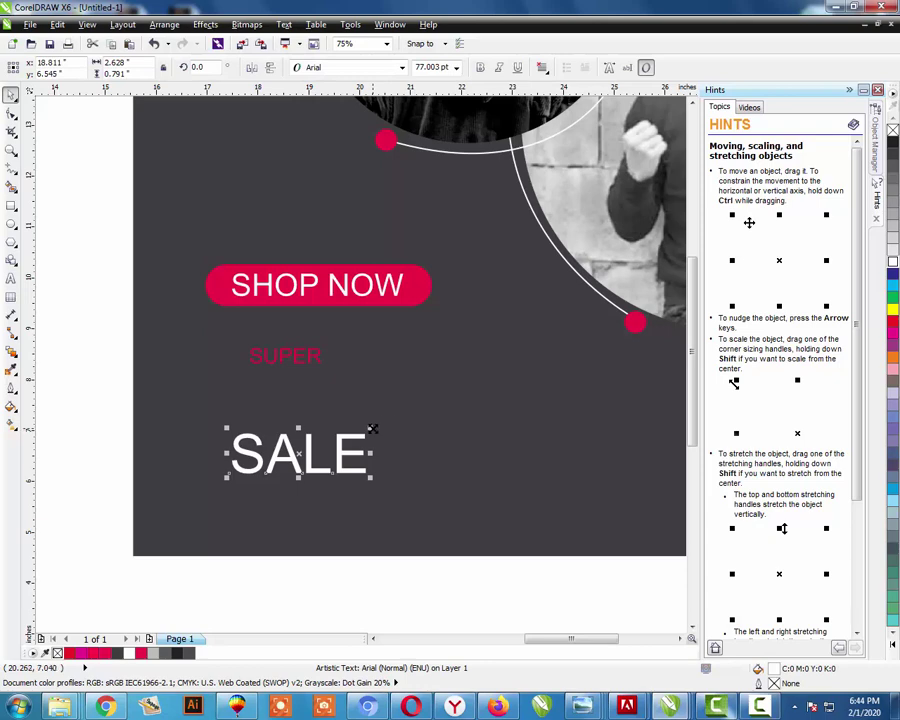
pyautogui.moveTo(372, 428); pyautogui.dragTo(444, 405)
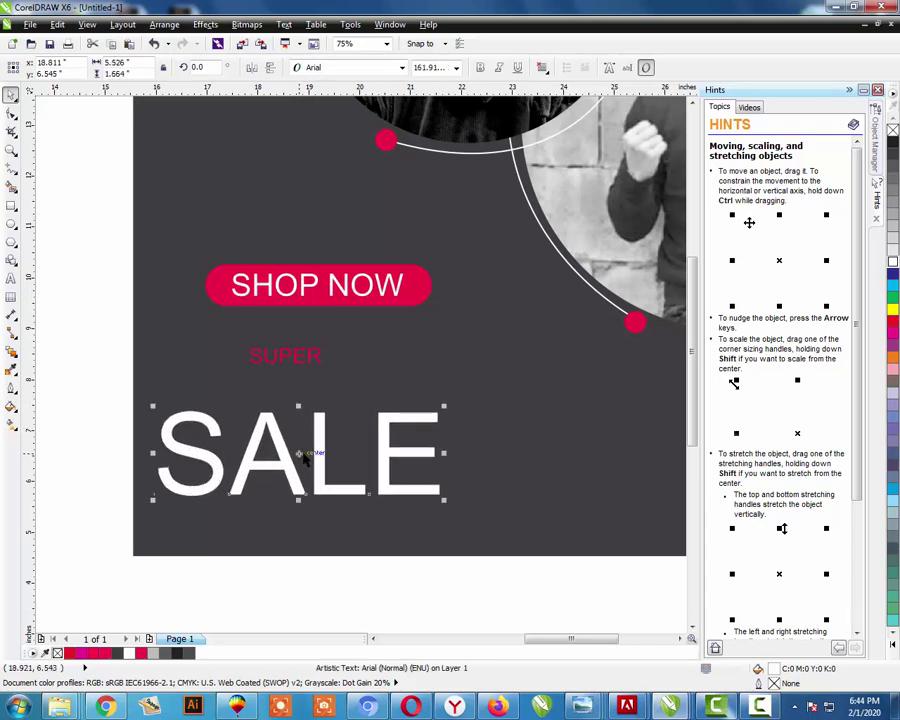
pyautogui.moveTo(303, 458); pyautogui.dragTo(345, 454)
pyautogui.keyDown('shift'); pyautogui.click(210, 291); pyautogui.keyUp('shift')
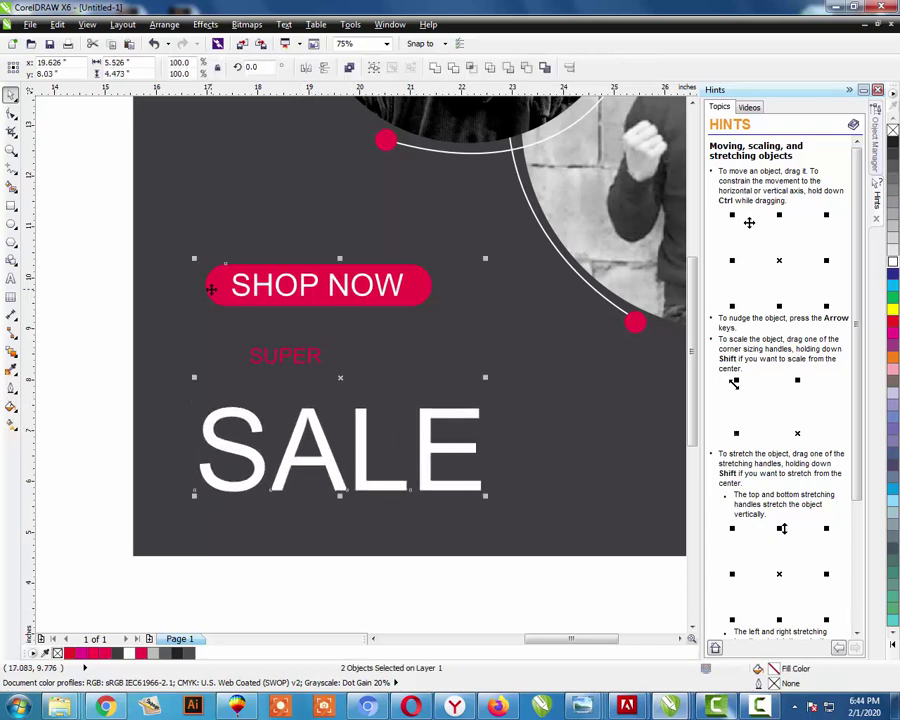
pyautogui.press('Right')
pyautogui.press('Escape')
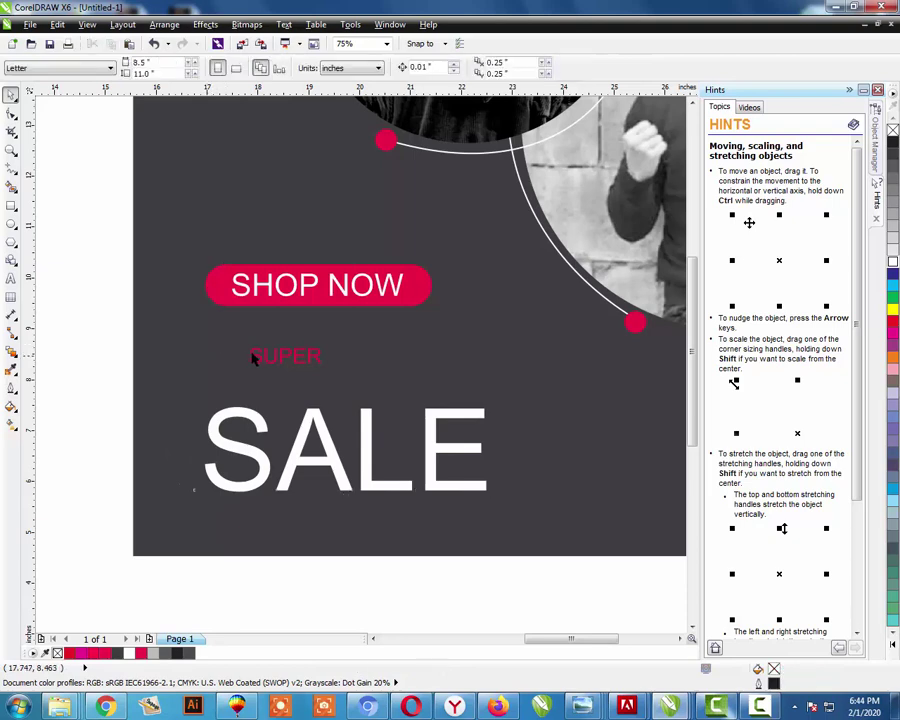
# - Left-align the SUPER text with SALE and enlarge it to about 3.58 by 0.78 inches
pyautogui.click(255, 357)
pyautogui.keyDown('shift'); pyautogui.click(260, 418); pyautogui.keyUp('shift')
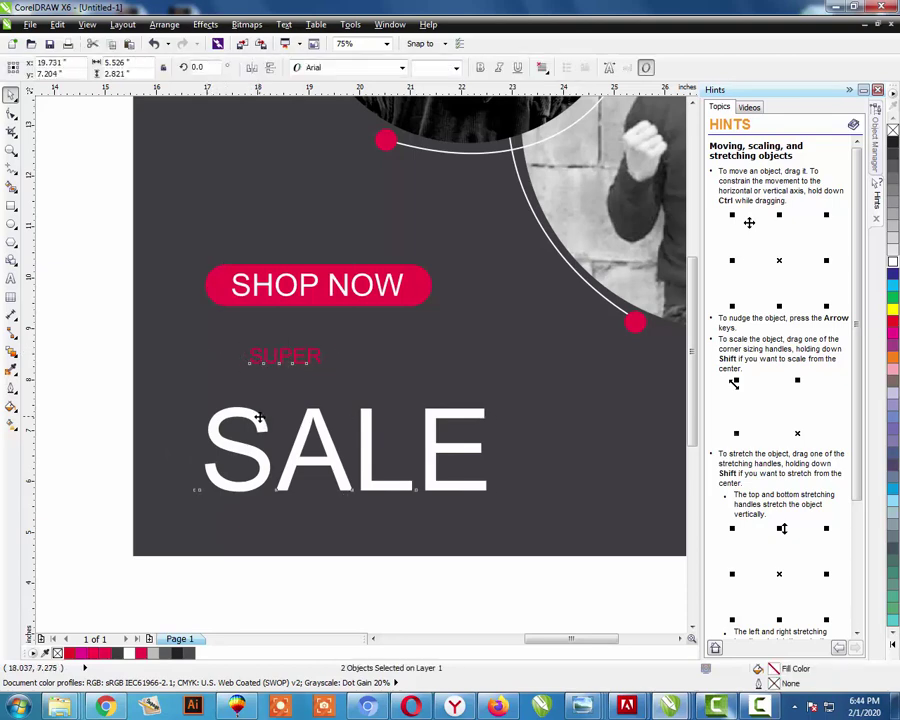
pyautogui.press('l')
pyautogui.press('Escape')
pyautogui.click(271, 360)
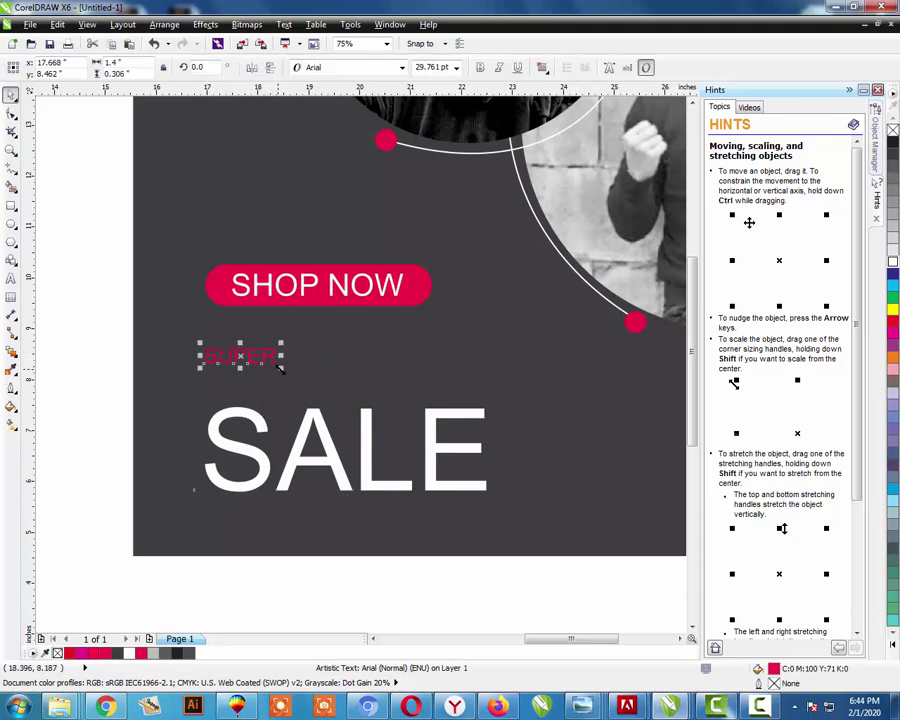
pyautogui.moveTo(281, 369); pyautogui.dragTo(391, 410)
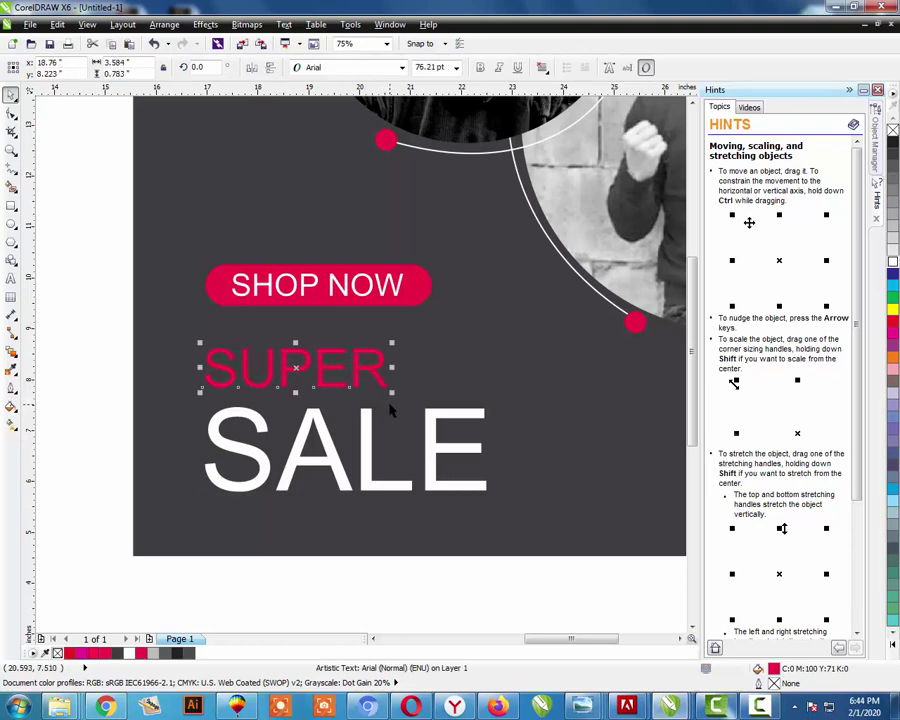
pyautogui.press('Escape')
# - Narrow the dark background rectangle from its left side to about 16.32 inches wide
pyautogui.scroll(-3, 371, 407)
pyautogui.press('F2')
pyautogui.moveTo(279, 265); pyautogui.dragTo(468, 412)
pyautogui.moveTo(557, 163); pyautogui.dragTo(135, 546)
pyautogui.press('Escape')
pyautogui.click(170, 354)
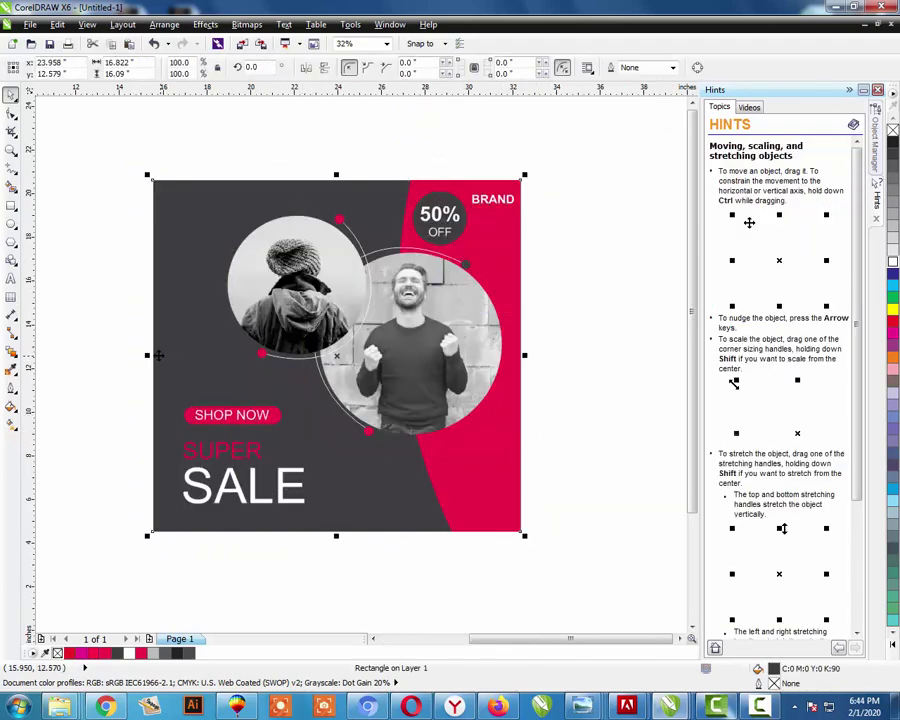
pyautogui.moveTo(153, 353); pyautogui.dragTo(158, 356)
pyautogui.press('Escape')
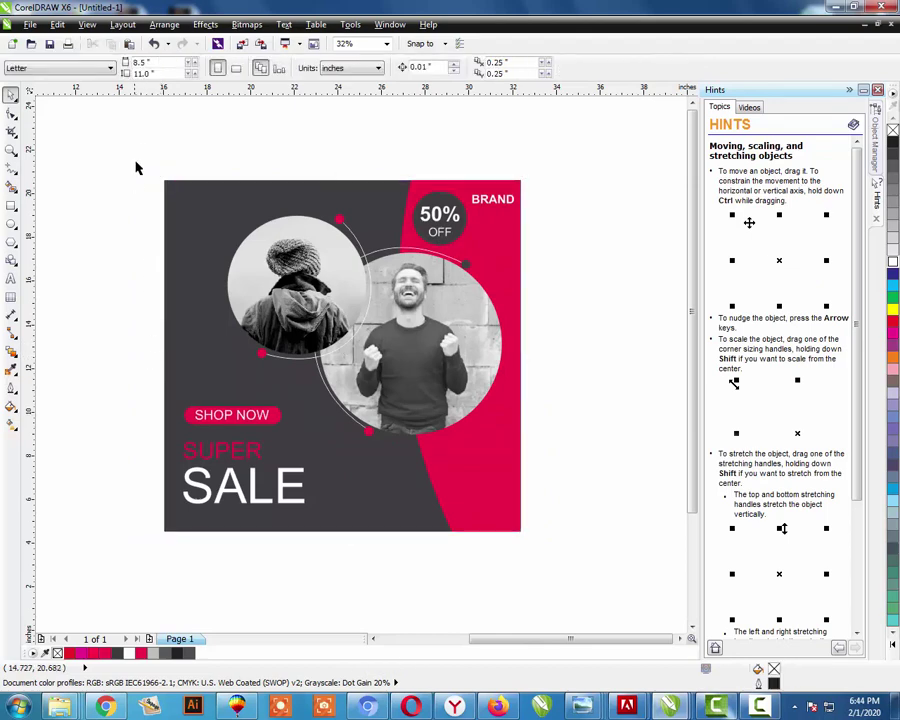
# - Group all objects of the banner and fit the group in the view
pyautogui.moveTo(145, 145); pyautogui.dragTo(568, 552)
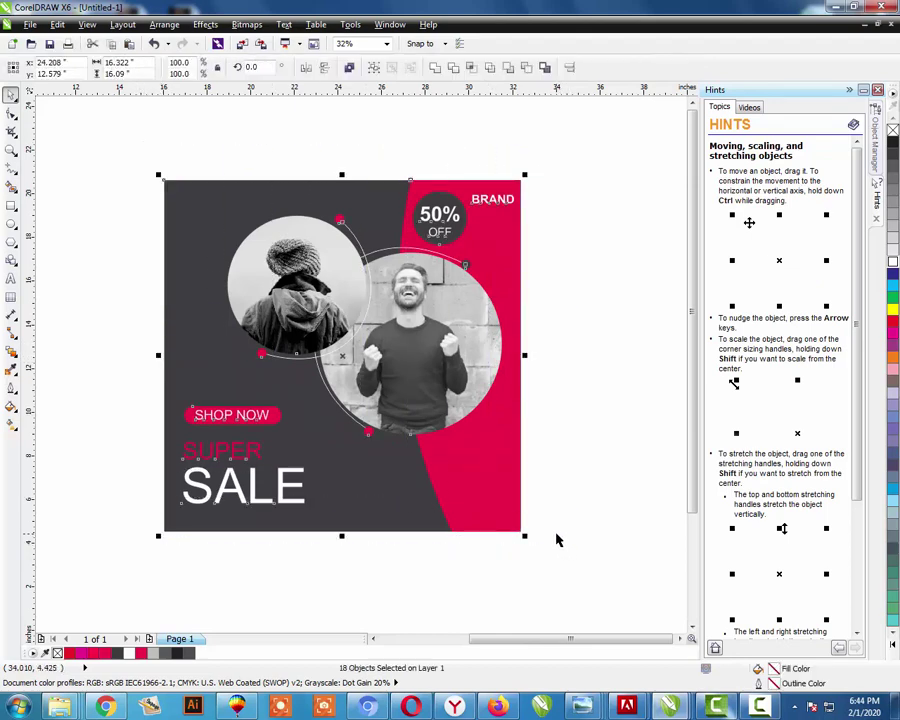
pyautogui.hotkey('ctrl', 'g')
pyautogui.hotkey('shift', 'F2')
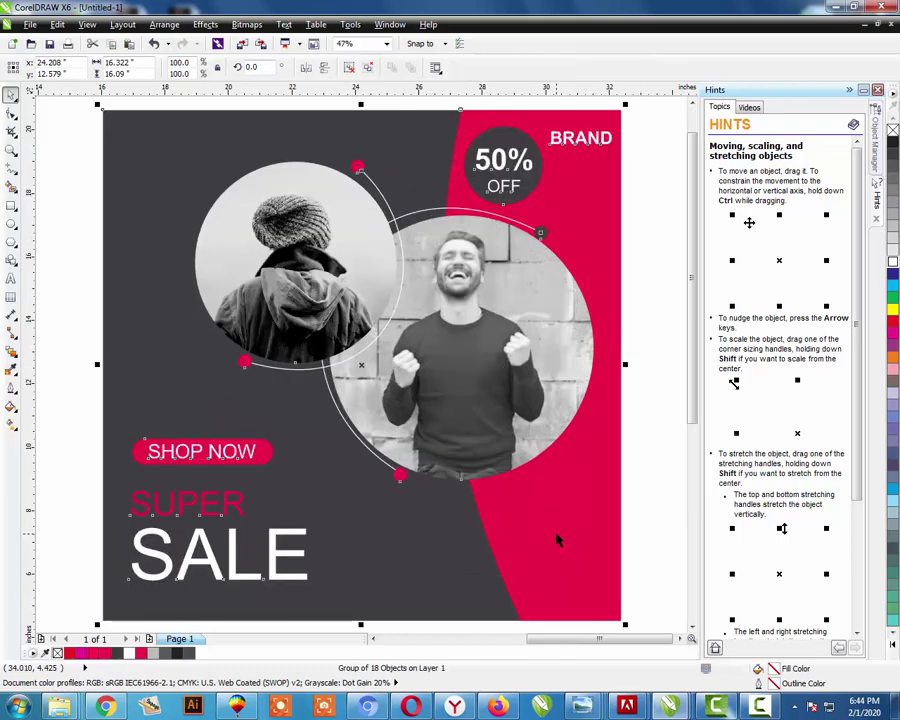